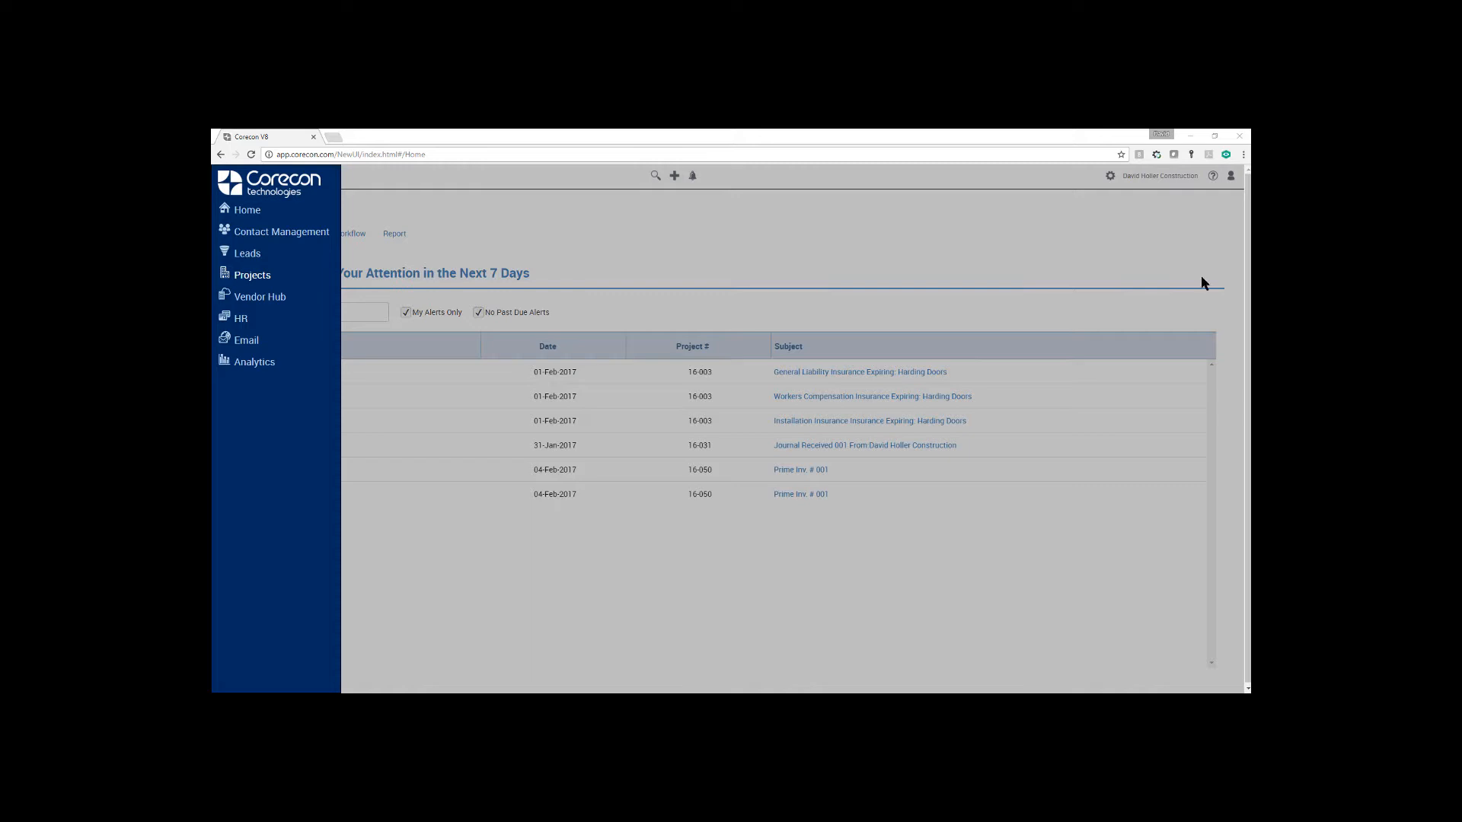
Open the analytics page for projects
click(257, 365)
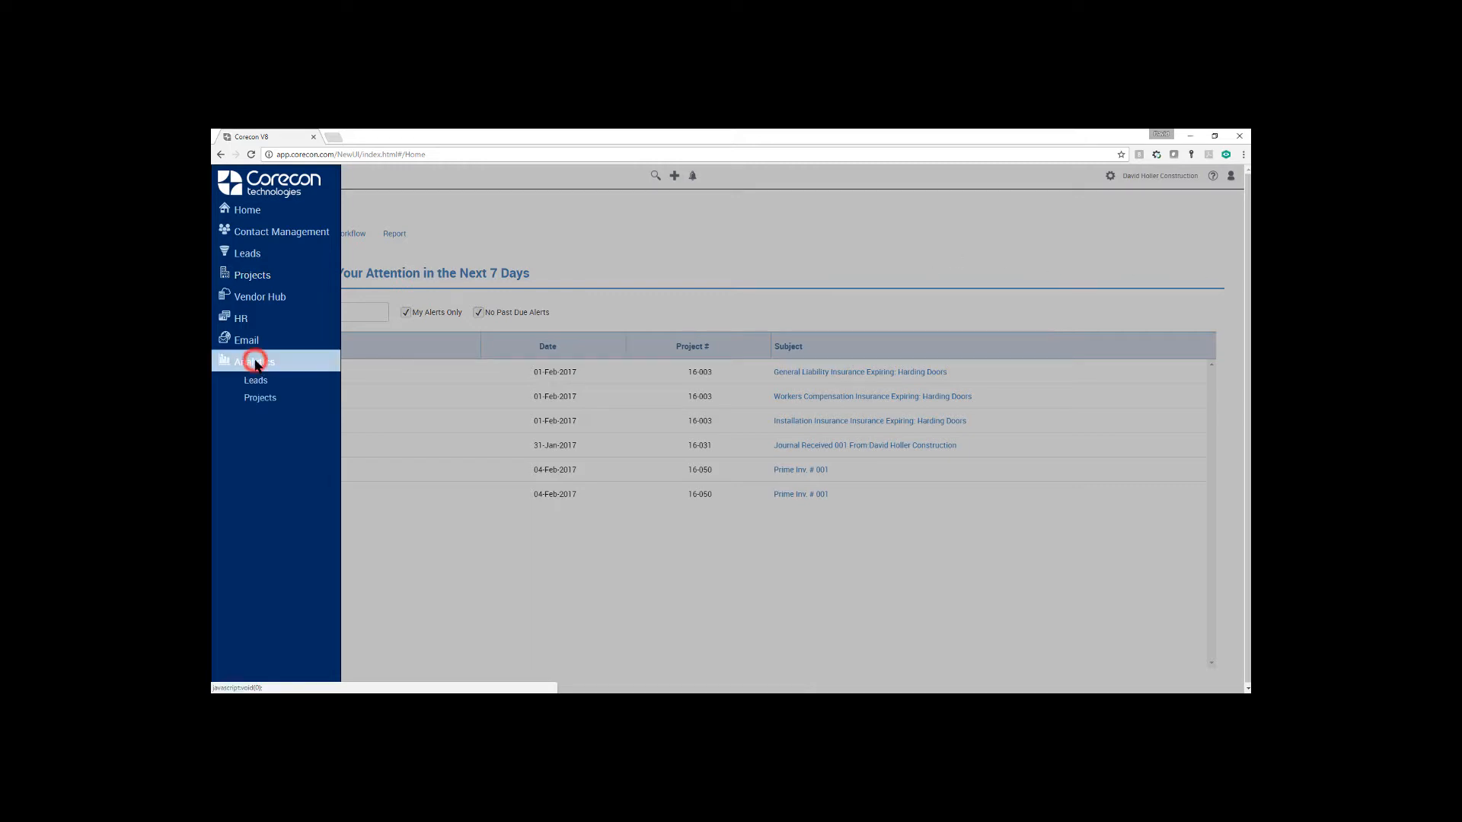
click(262, 400)
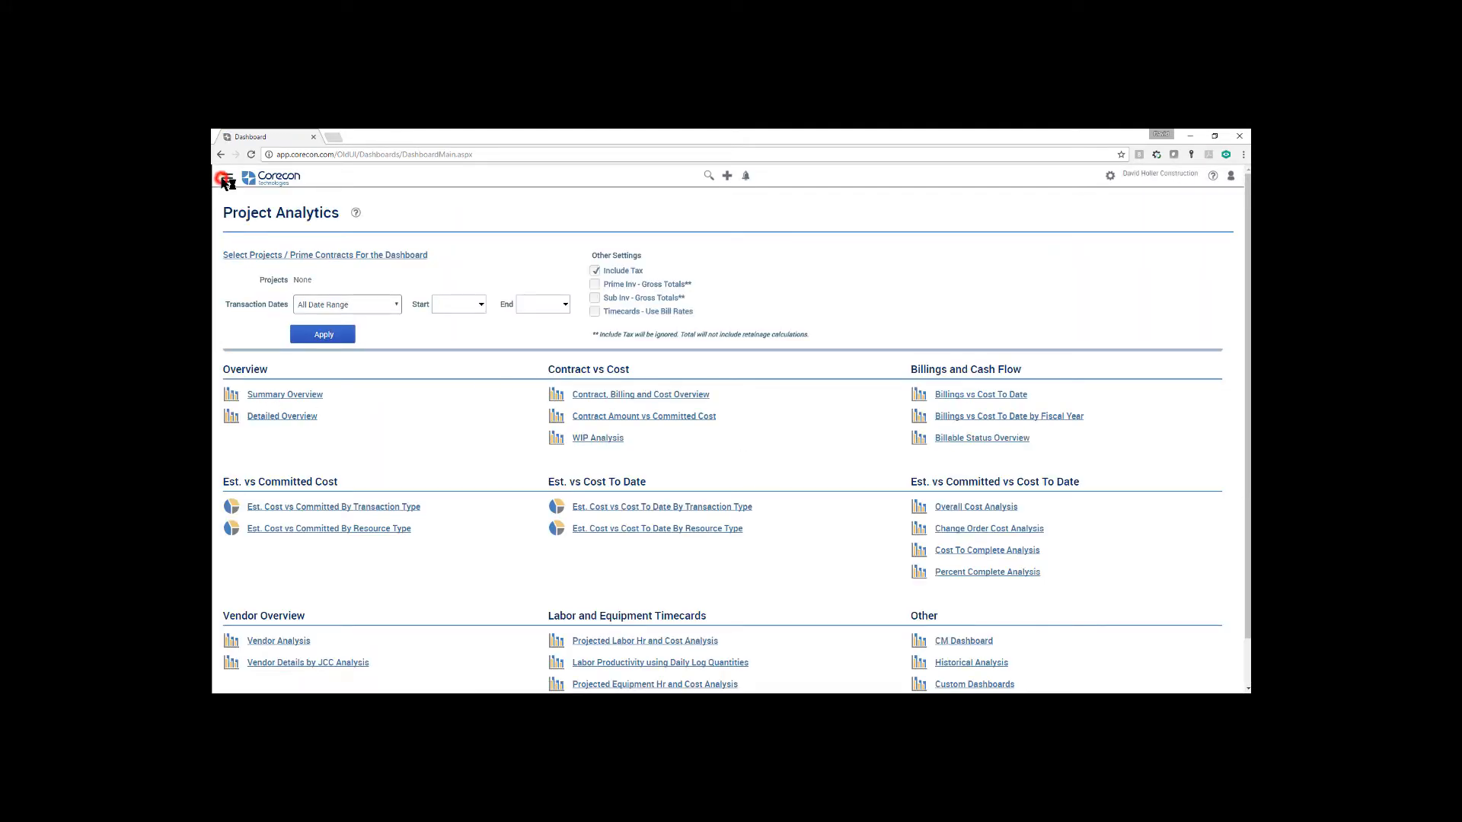
Open the Procurement page for project 16-031, Walnut Crossing Apartments
click(227, 178)
click(243, 276)
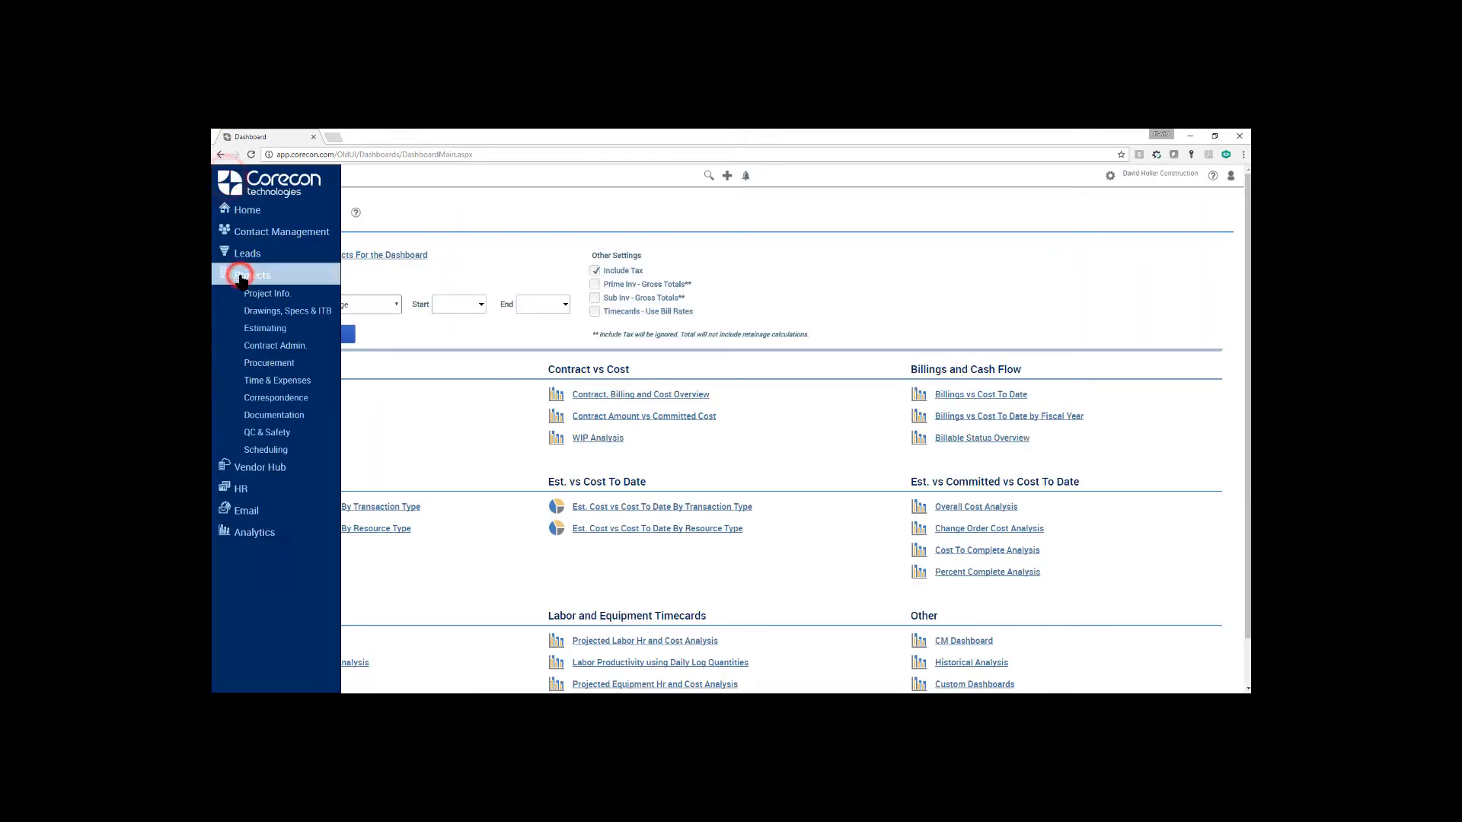
click(266, 364)
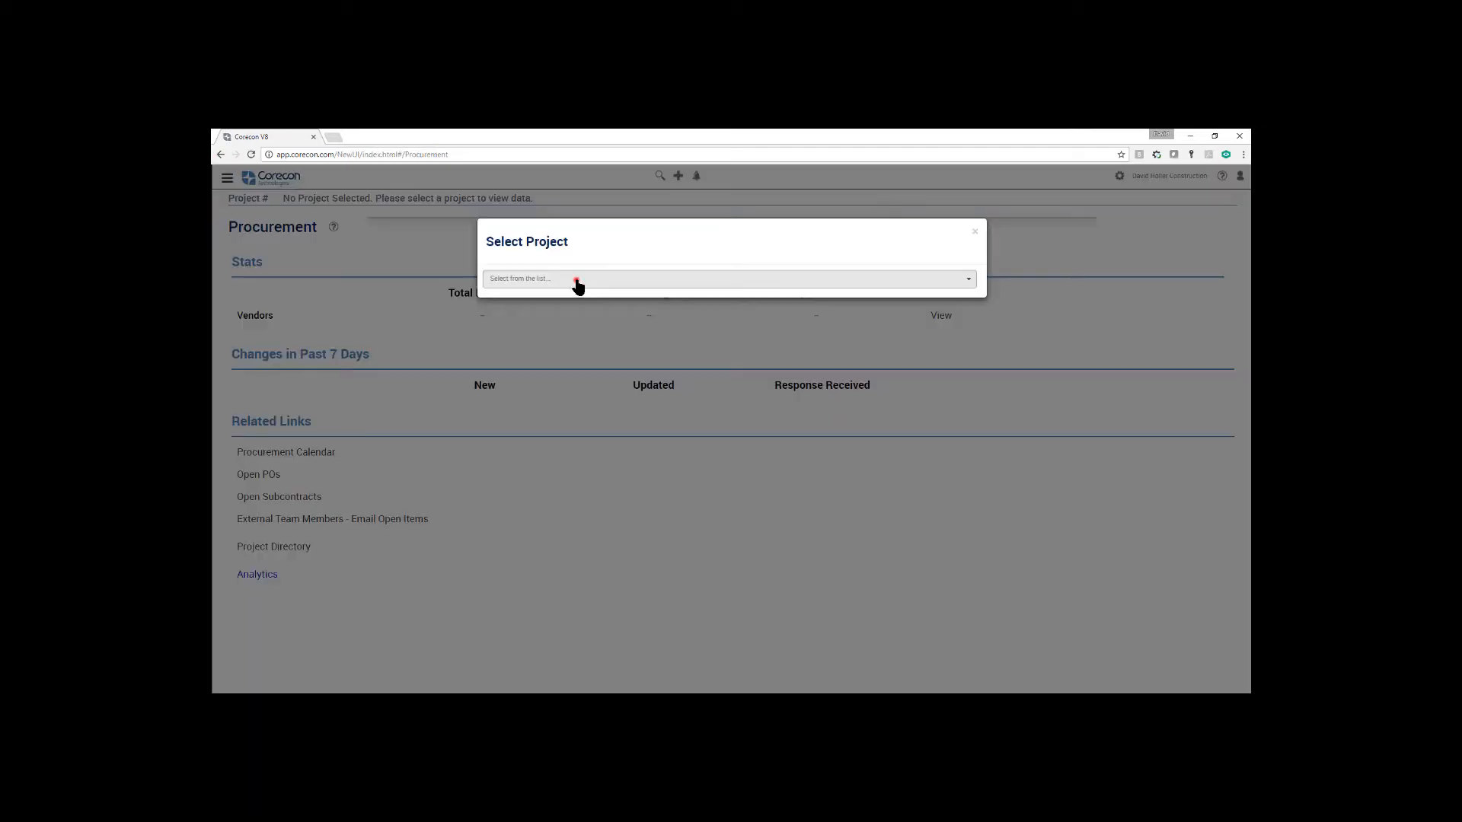
click(574, 281)
click(574, 308)
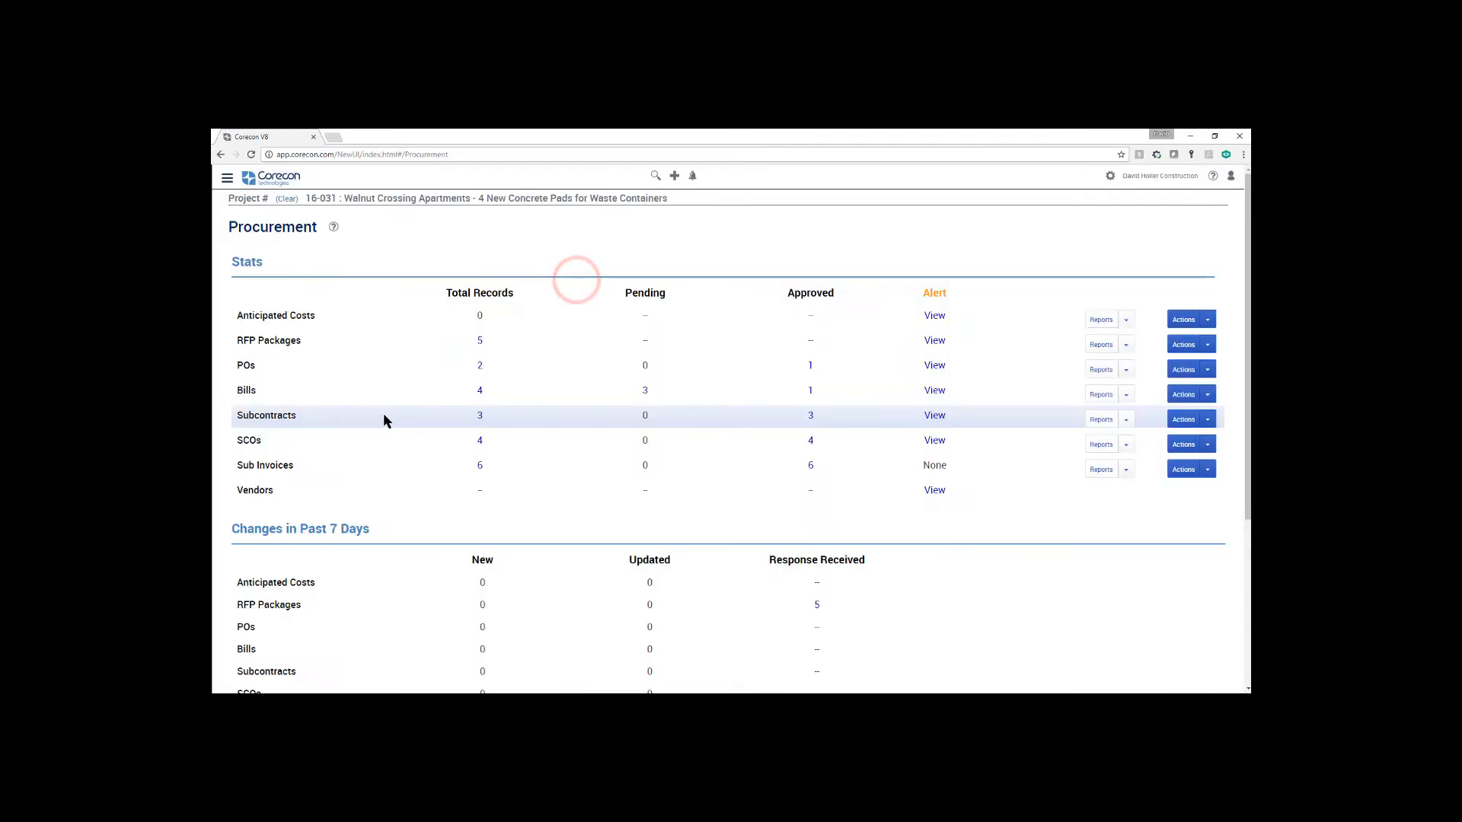
Open subcontract 002 from the project's subcontracts list and call up its Subcontract Details report
click(480, 416)
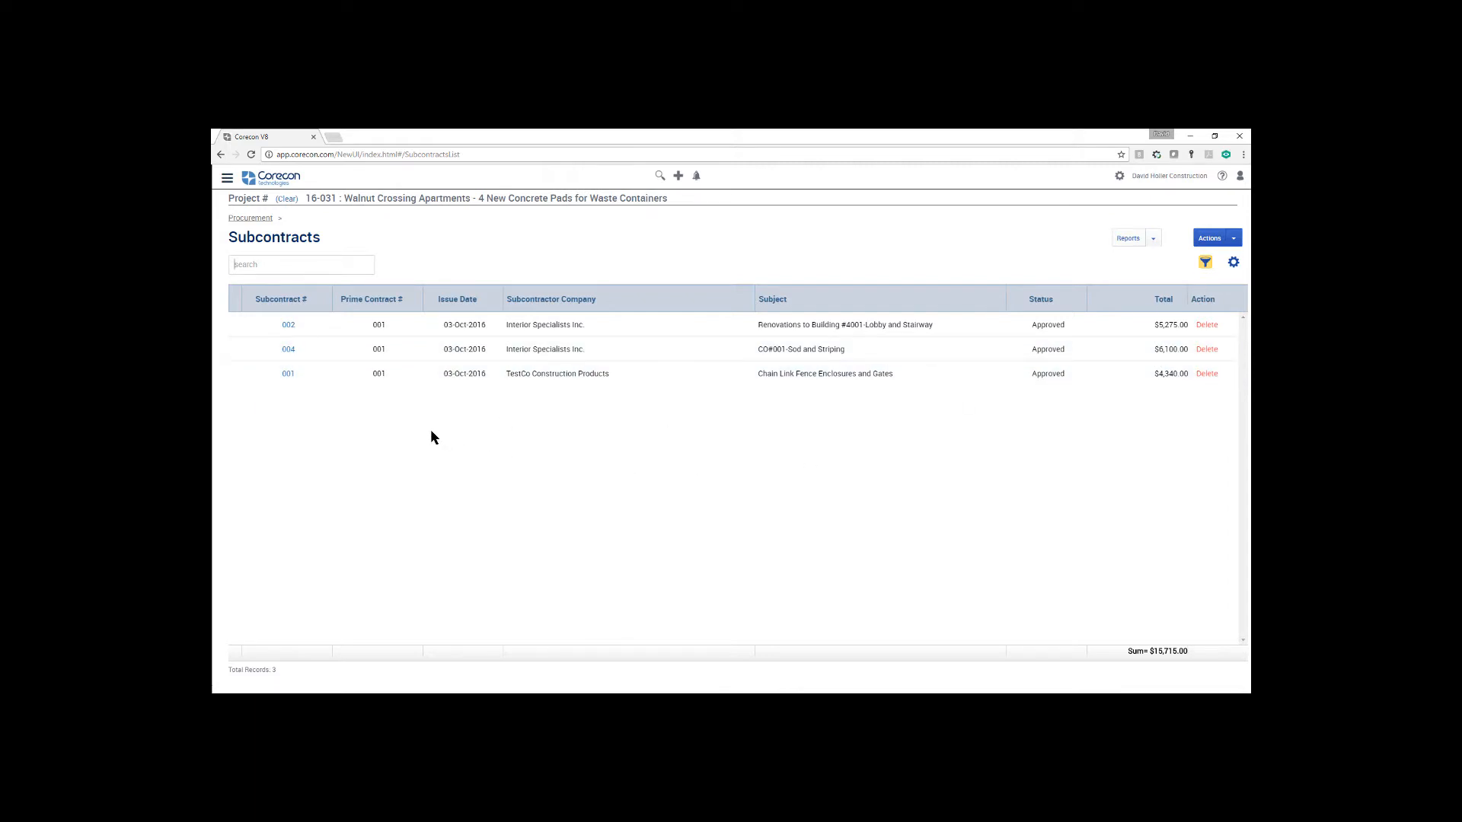
click(288, 326)
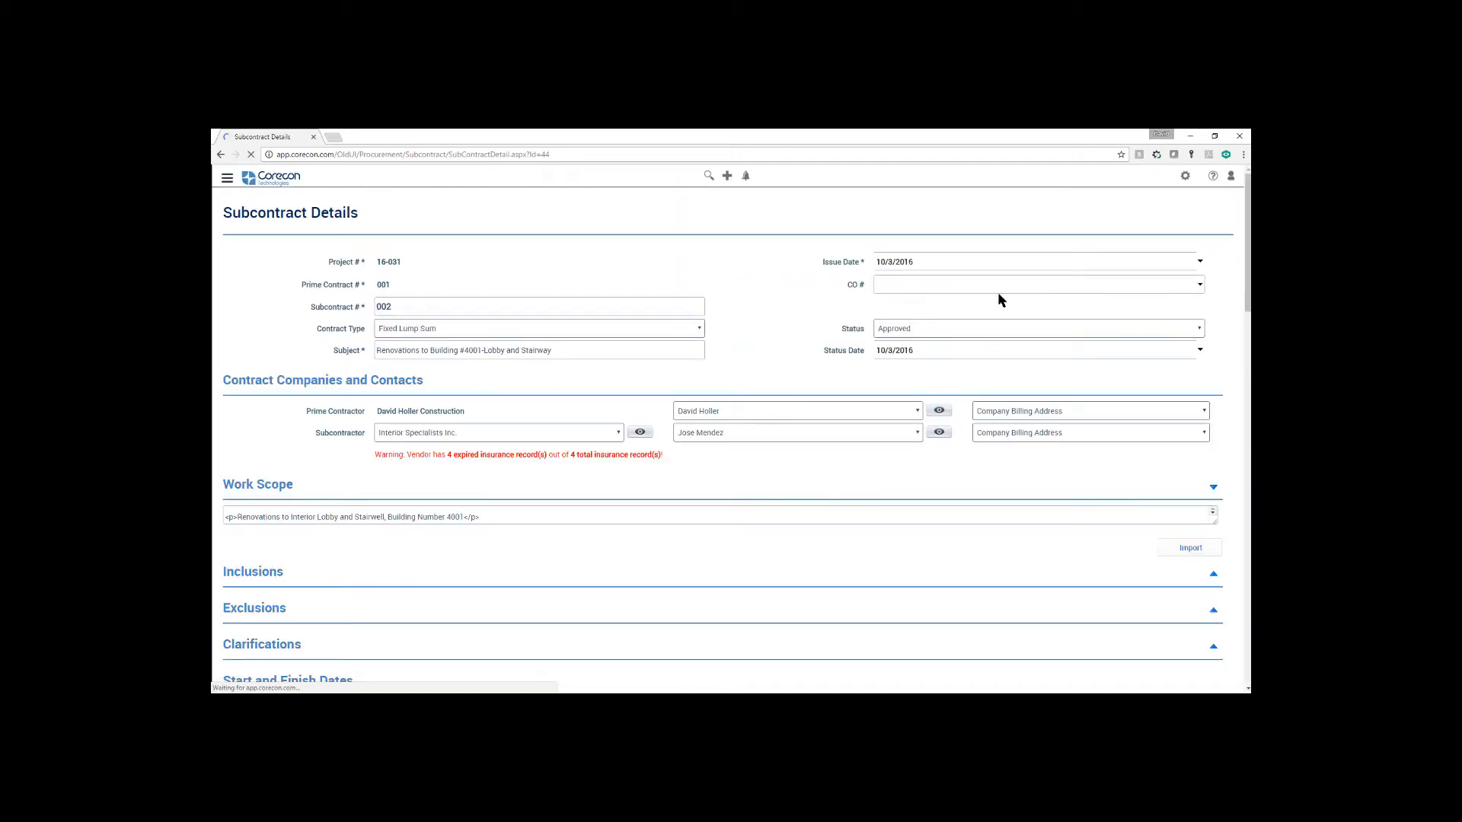
click(1110, 223)
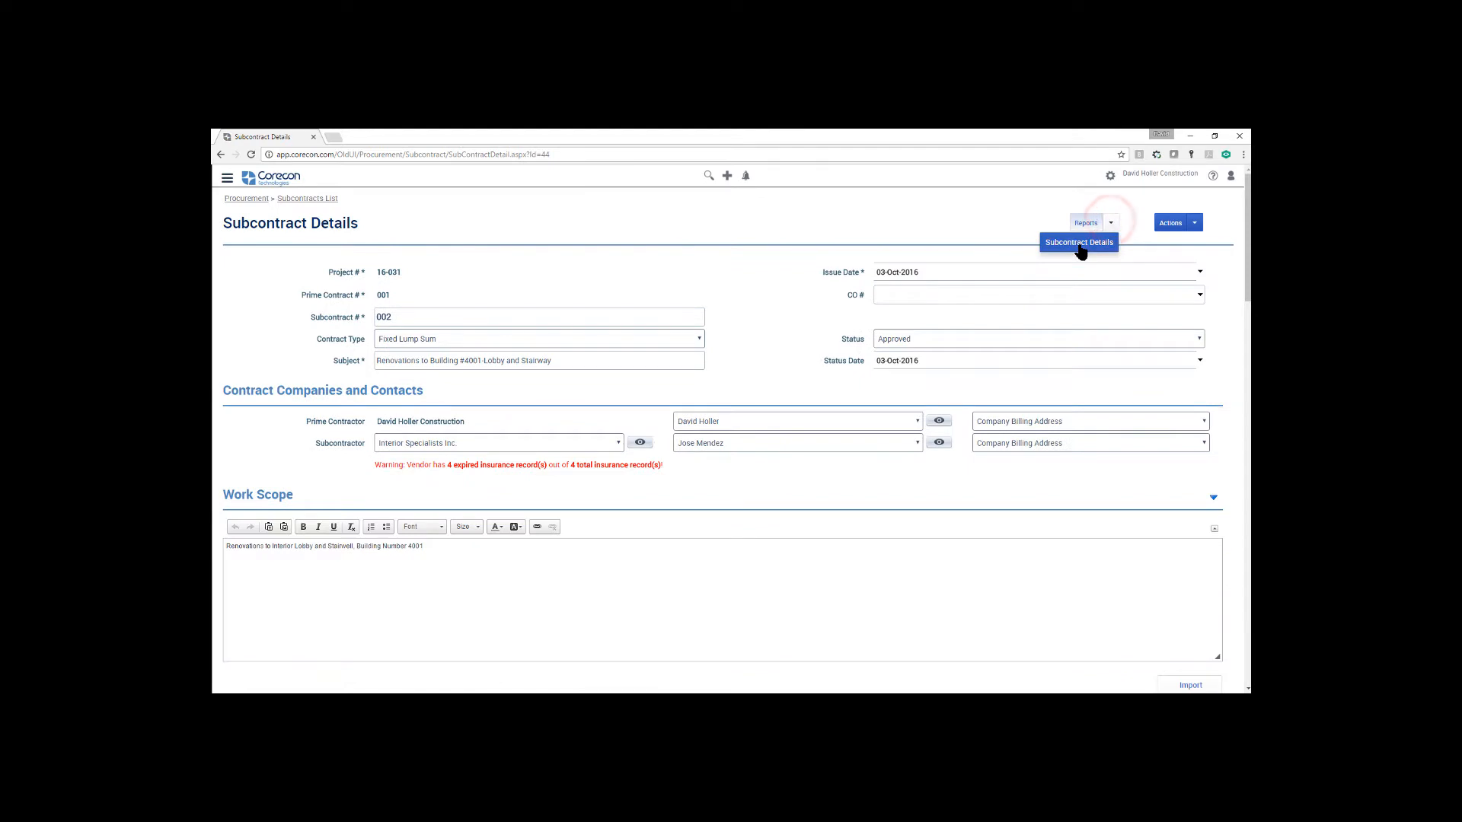
click(1079, 243)
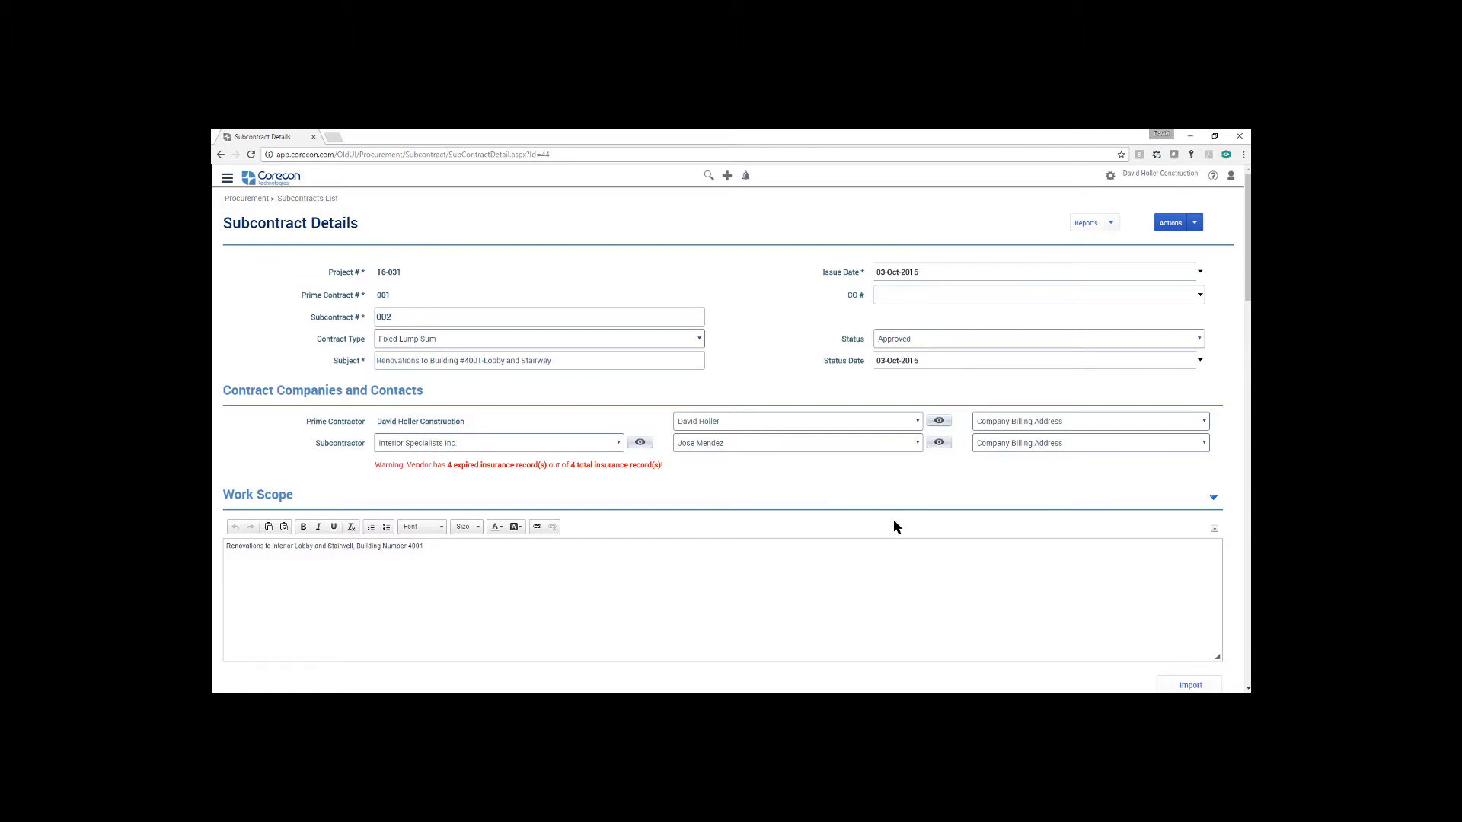
Review the subcontract record from its companies and work scope down to the original financial details, and return to its start
scroll(893, 526, down, 1)
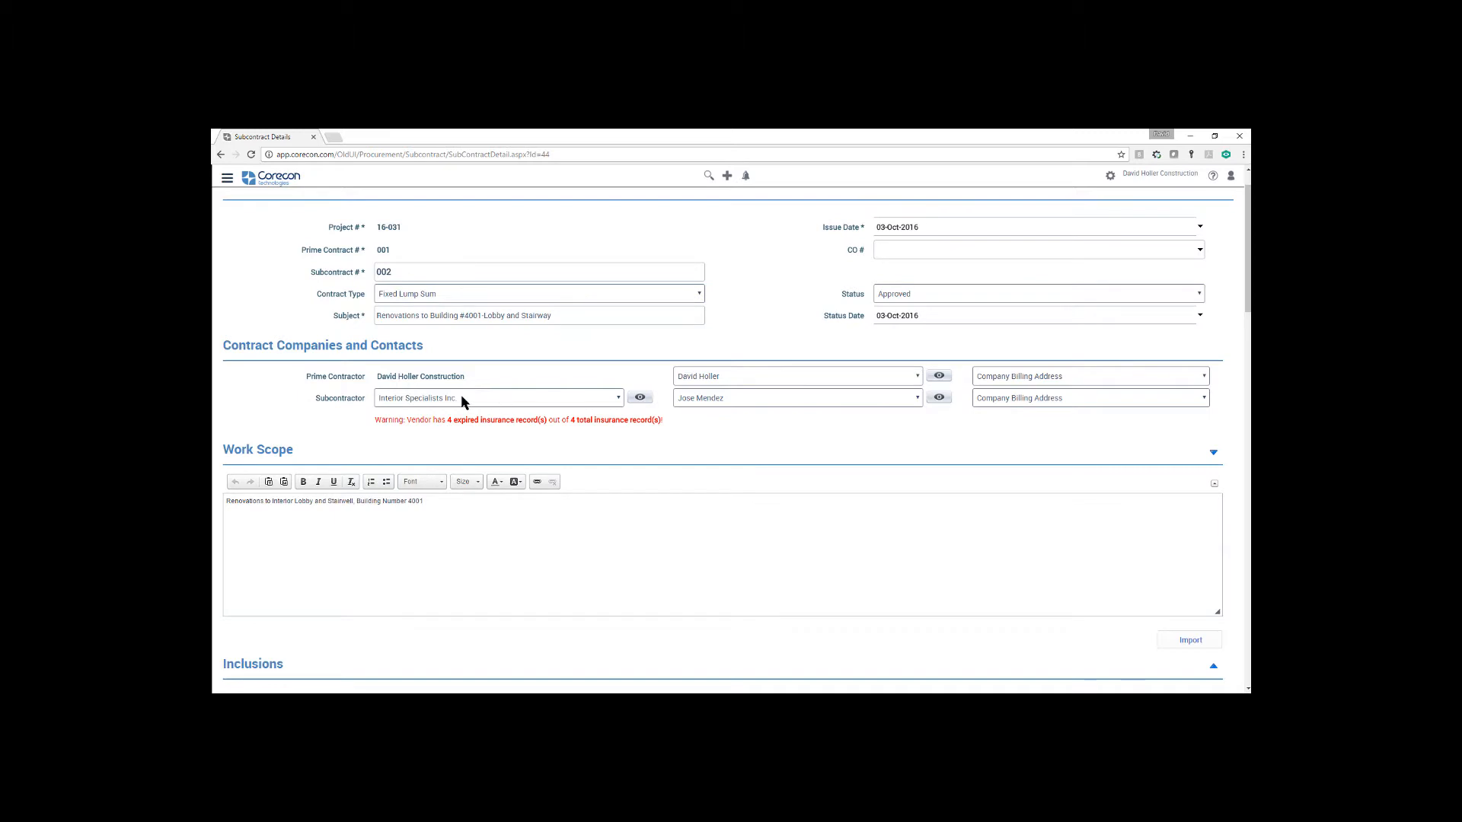
scroll(656, 549, down, 4)
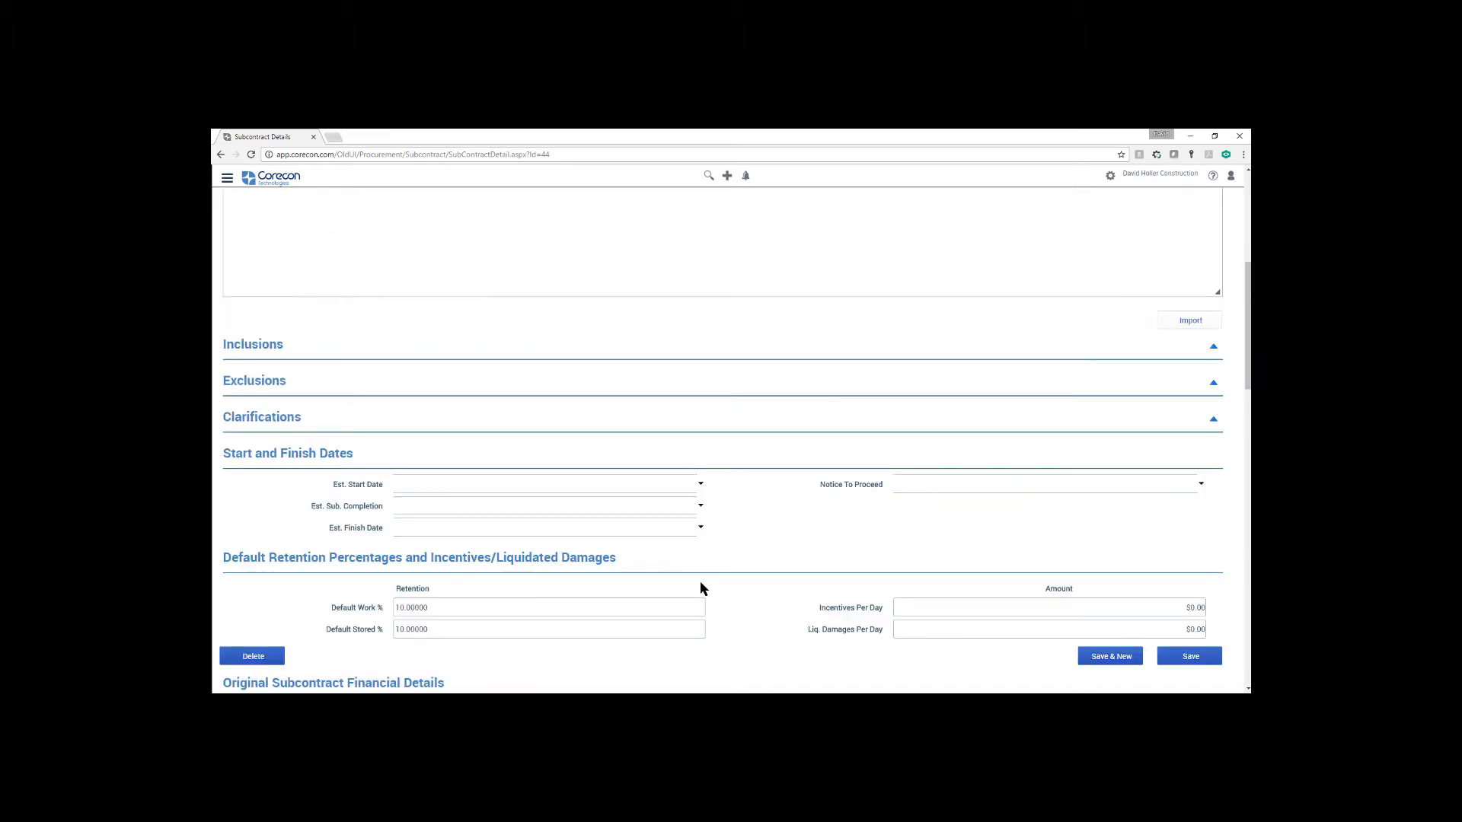
scroll(701, 588, down, 4)
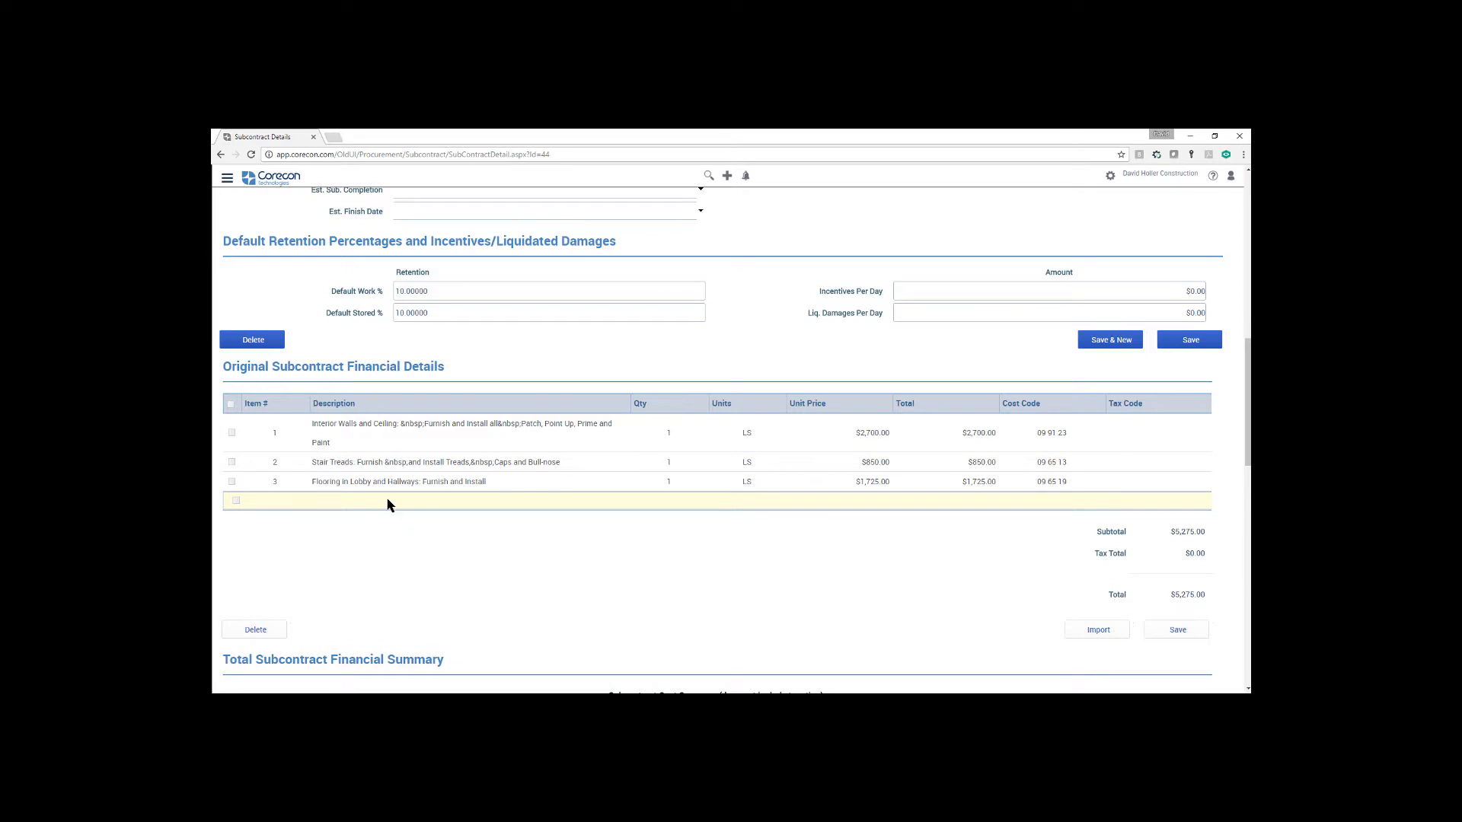
scroll(372, 498, up, 12)
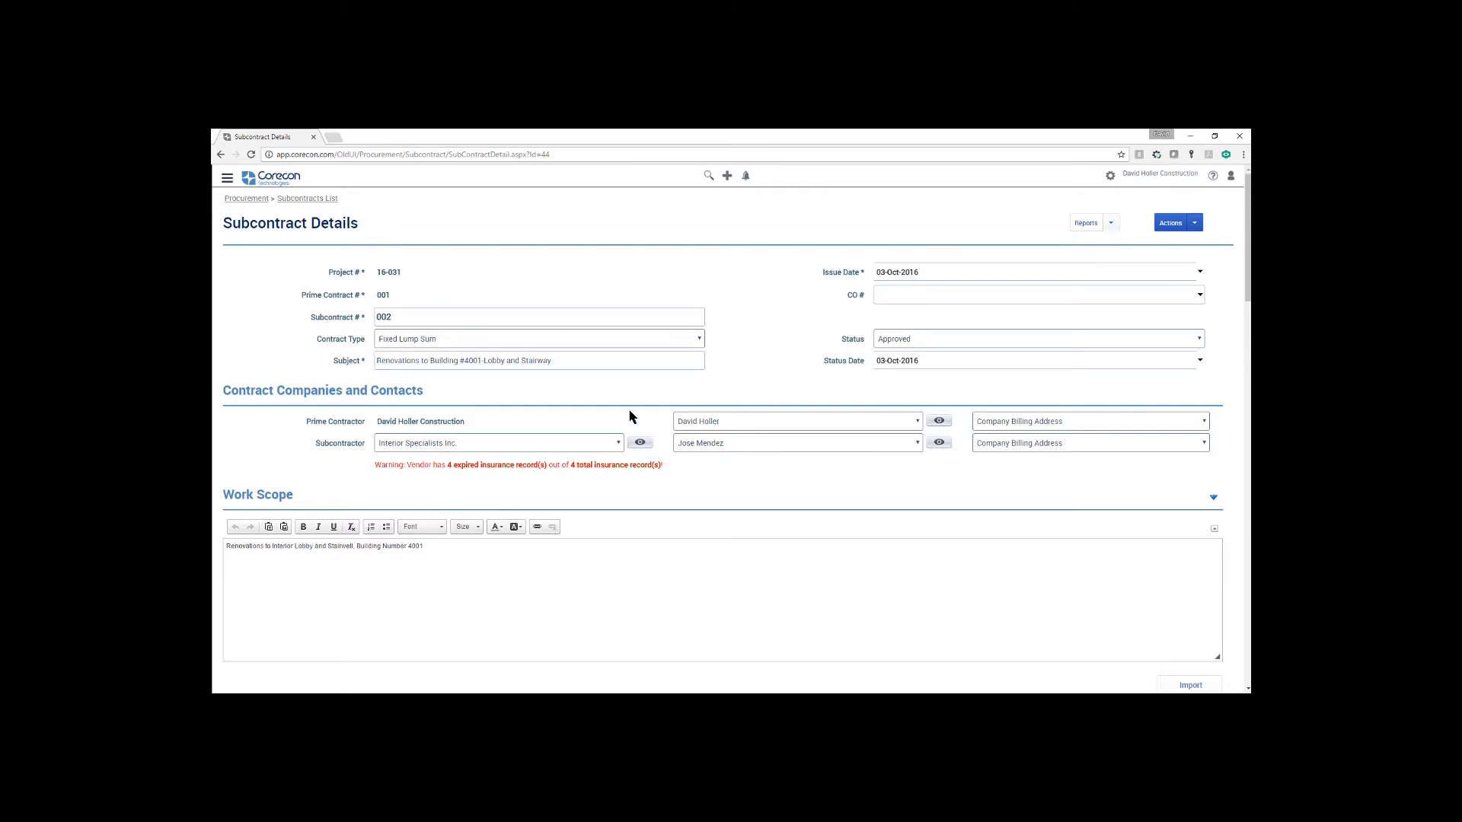
Open the online help topic on the Subcontract Word template, found under the Procurement module's detail report templates
click(1213, 176)
click(592, 411)
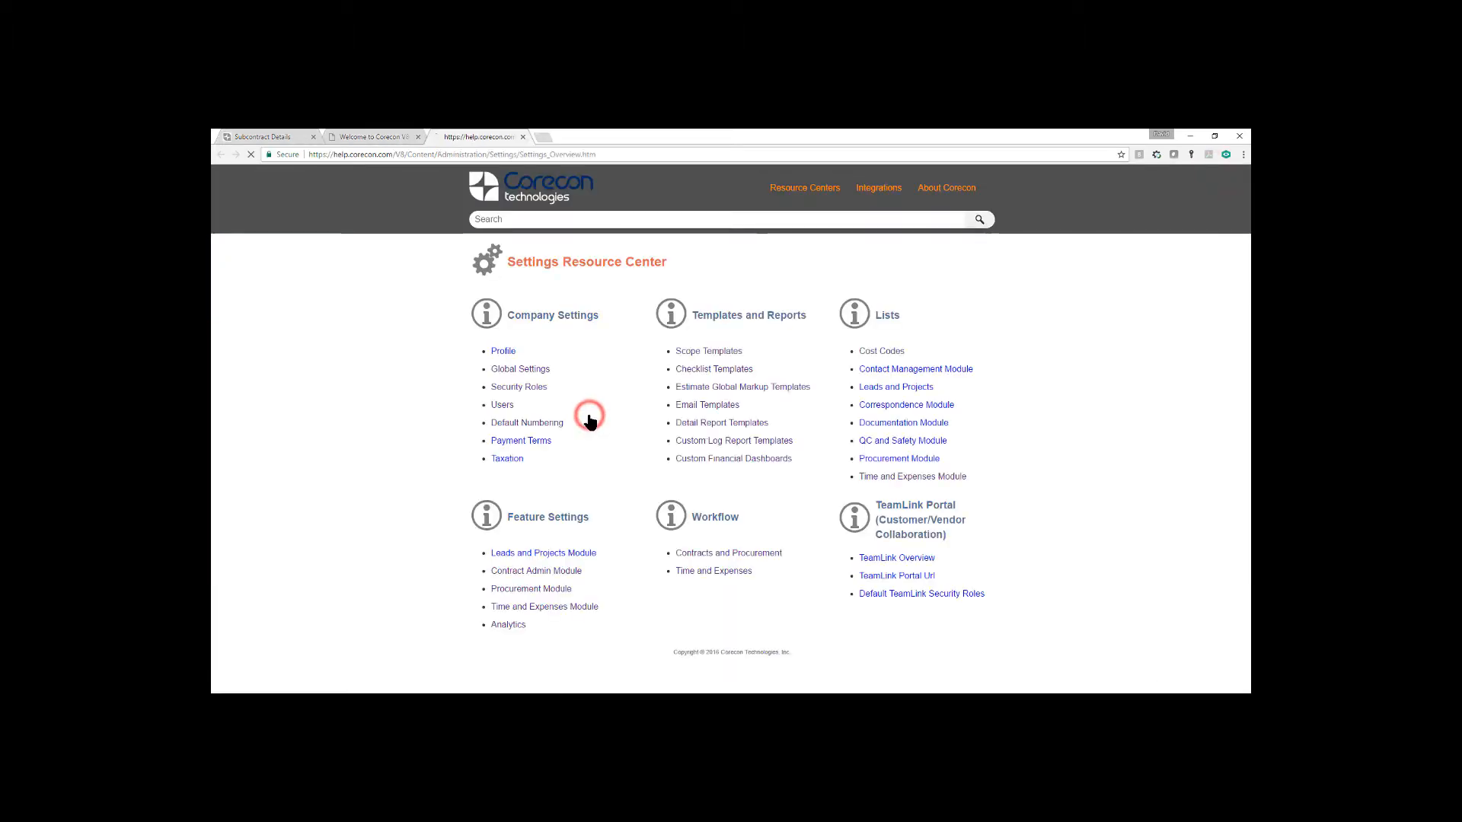
click(702, 425)
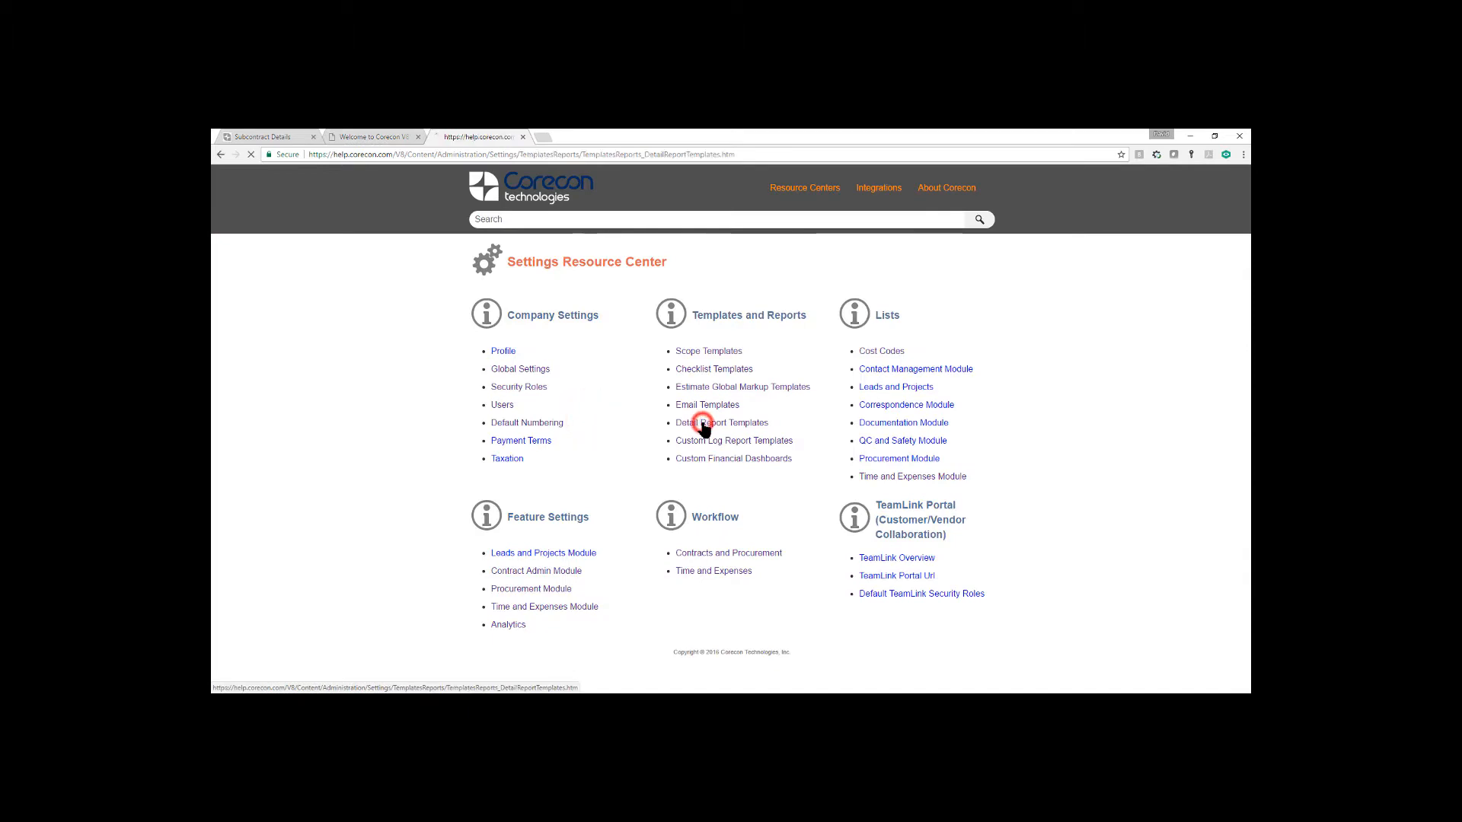
click(525, 593)
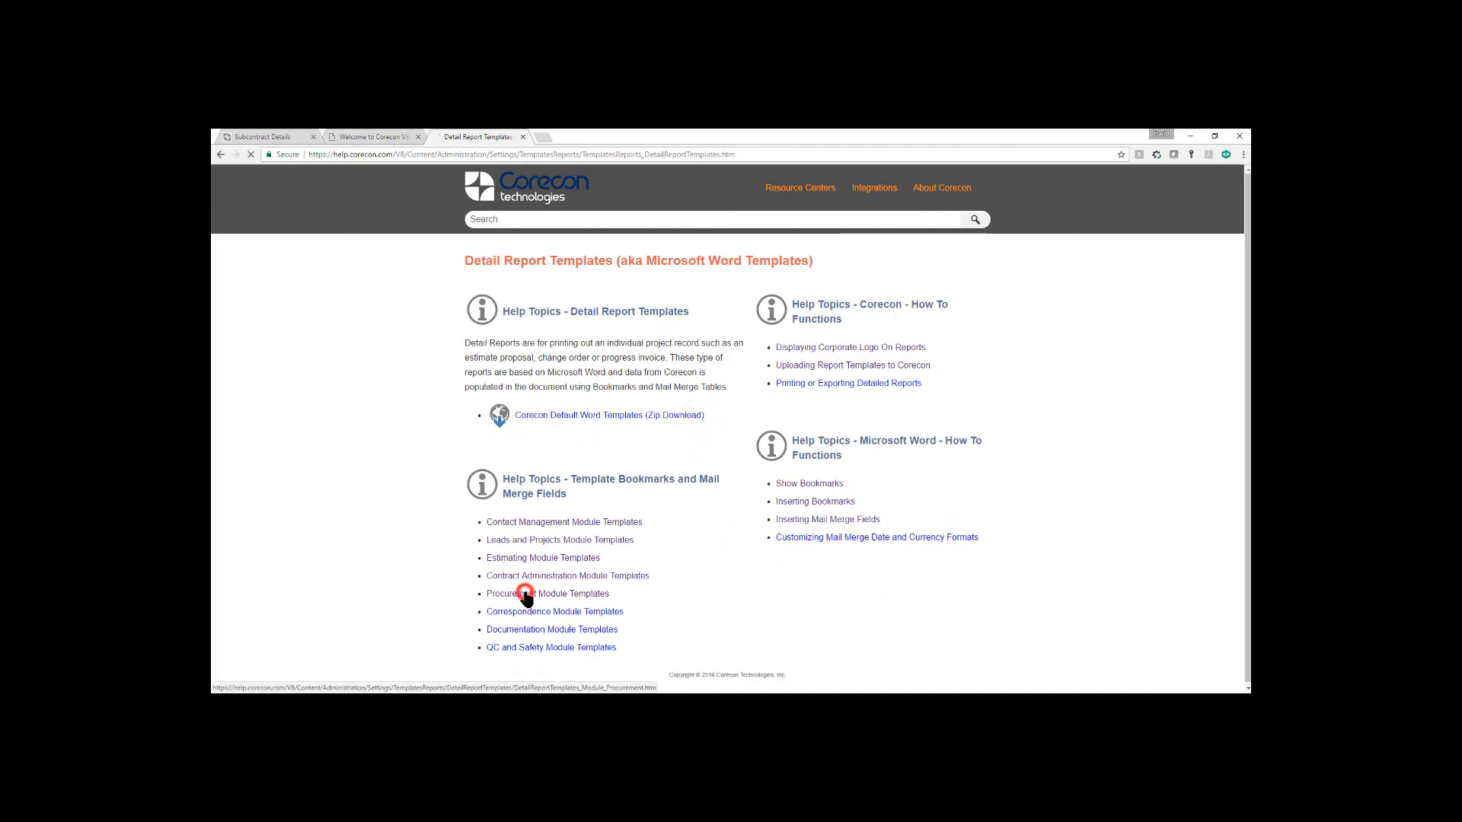
click(521, 362)
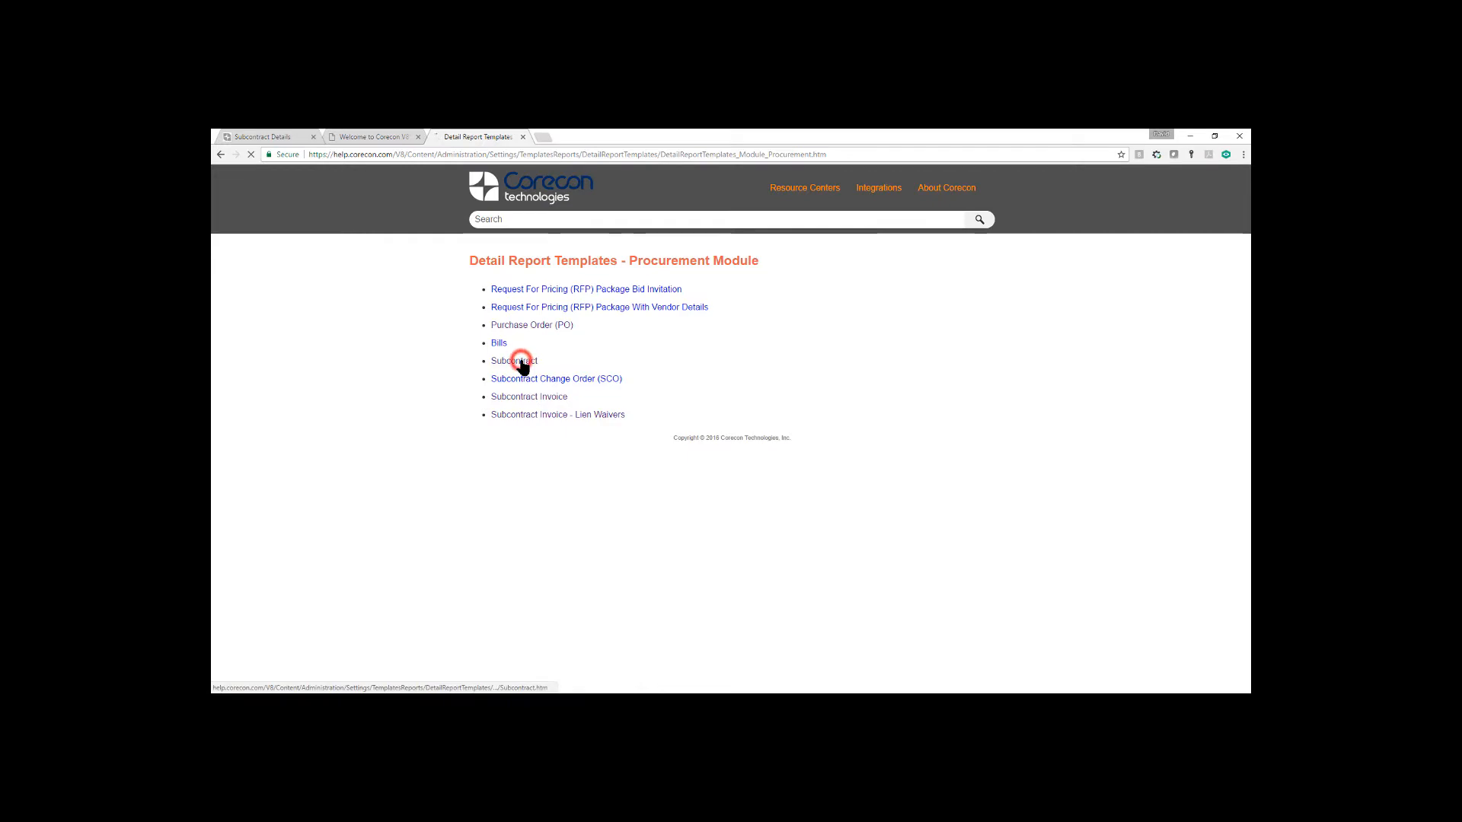
Examine the project, owner, architect and issued-by bookmarks listed for the Subcontract Word template
scroll(873, 447, down, 9)
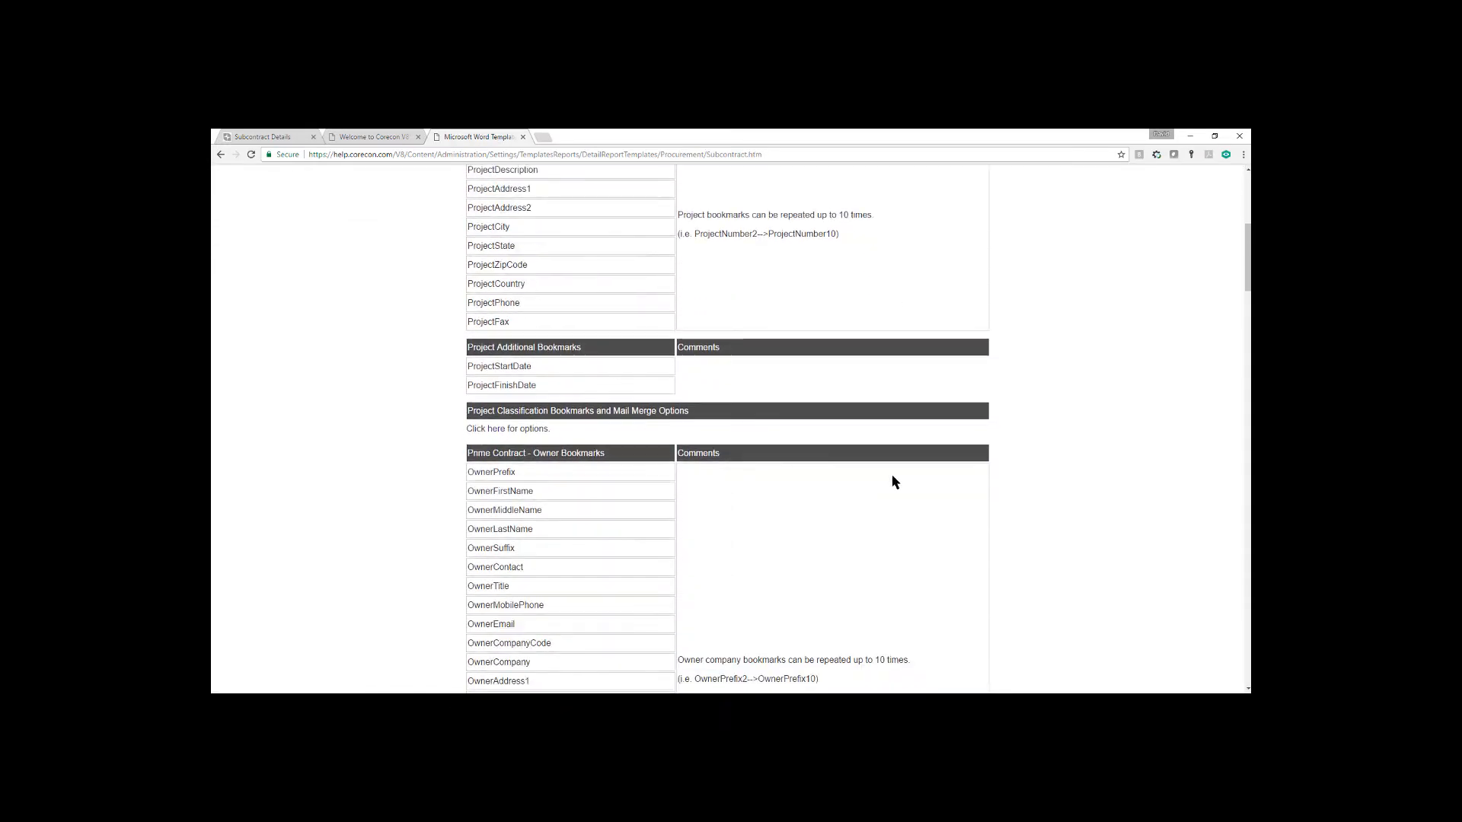
scroll(895, 482, down, 12)
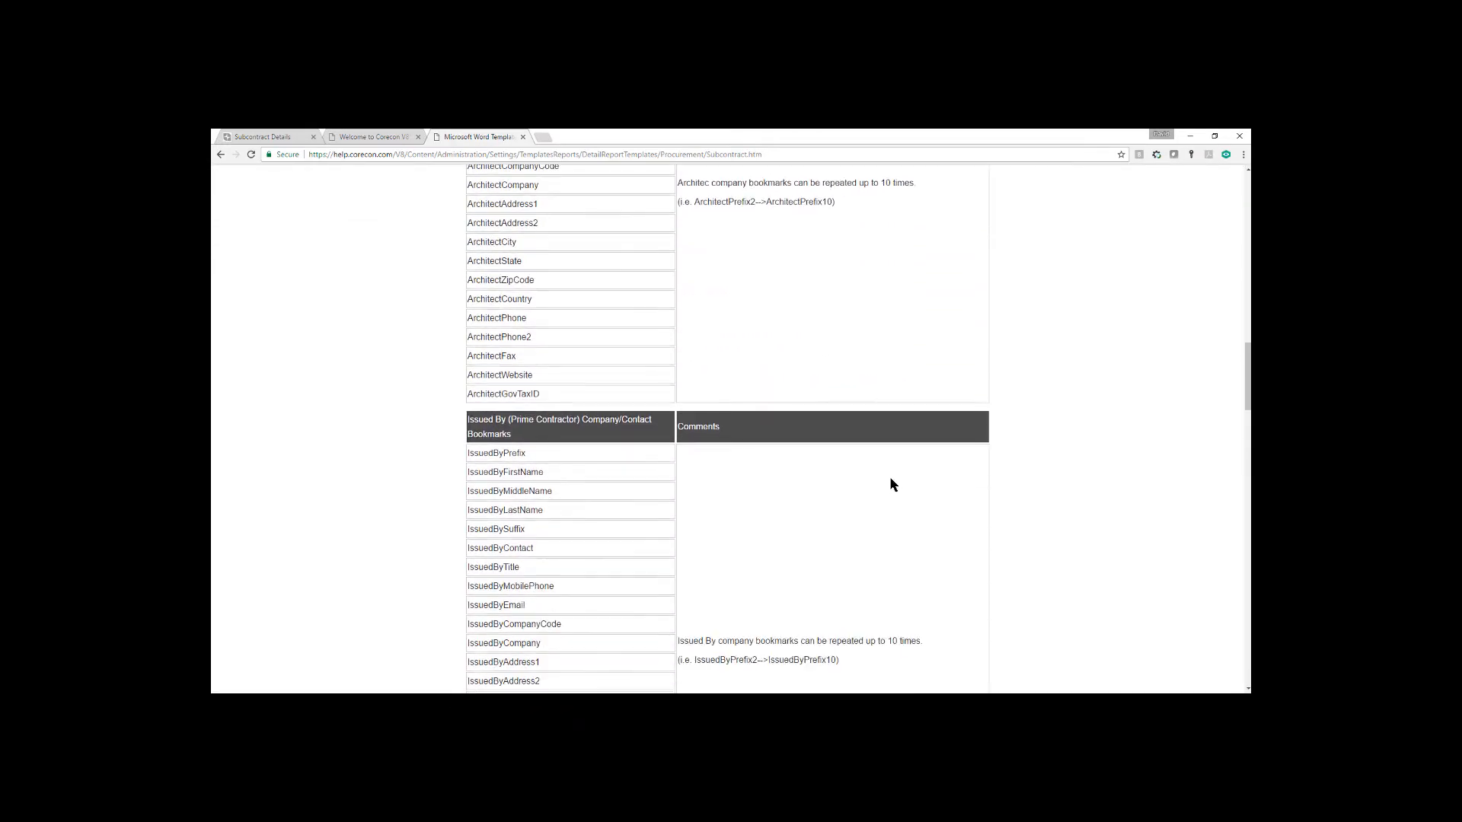
scroll(893, 485, down, 4)
scroll(887, 476, up, 18)
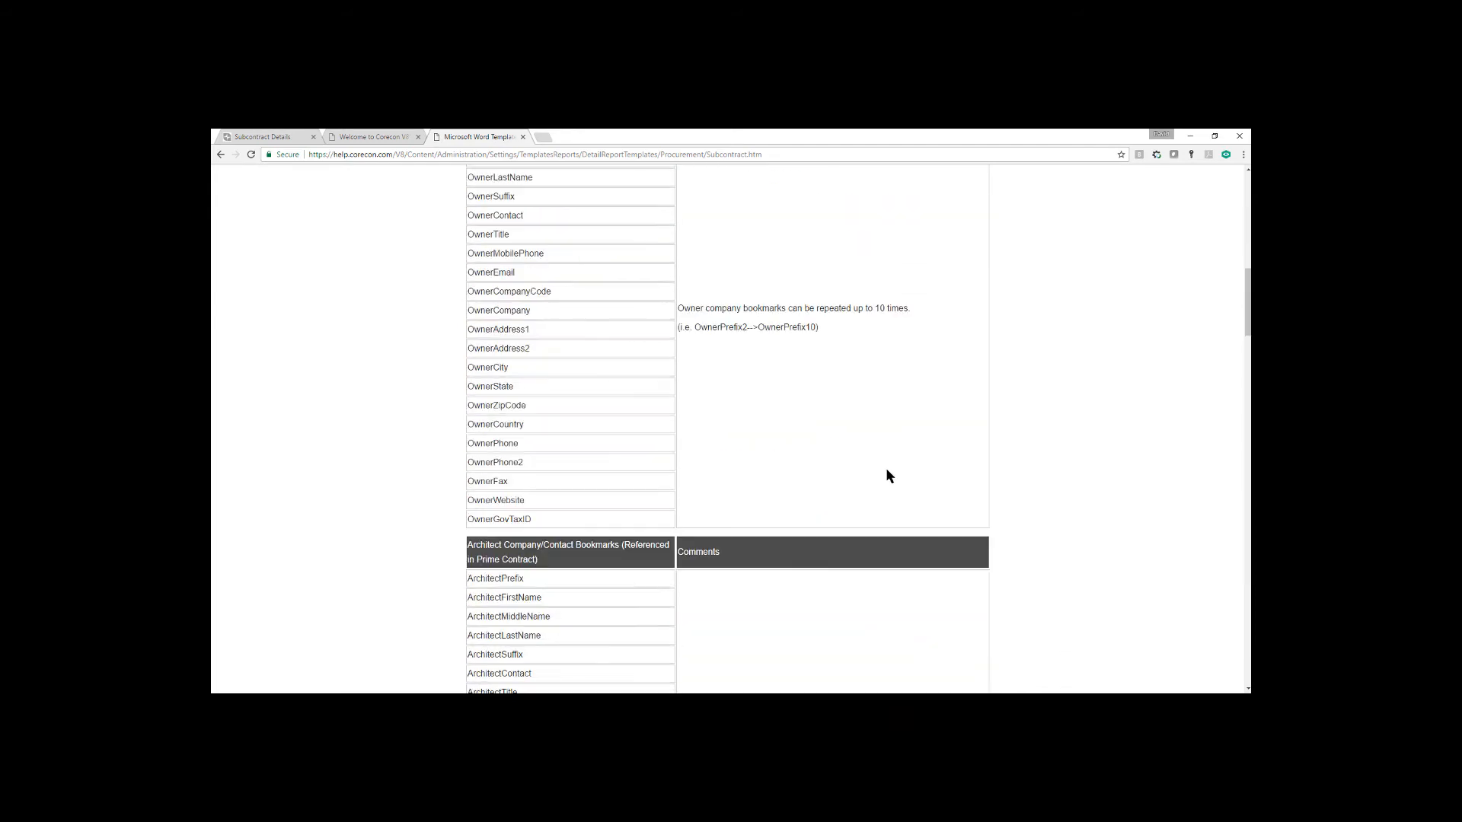
scroll(887, 471, up, 3)
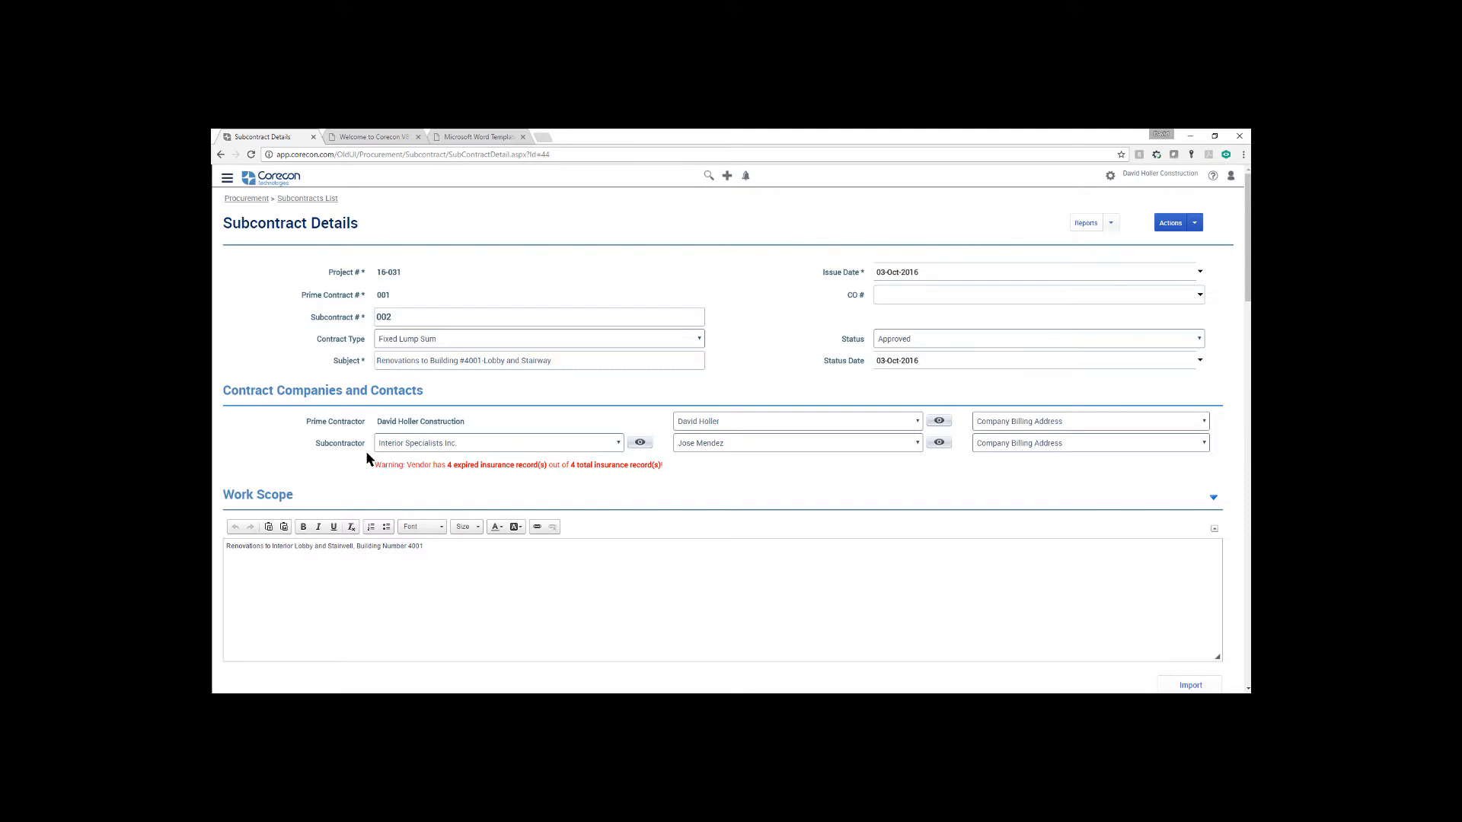
Return to the Subcontract Word template help topic and examine its bookmark lists through the subcontract detail, date and financial bookmarks
click(485, 139)
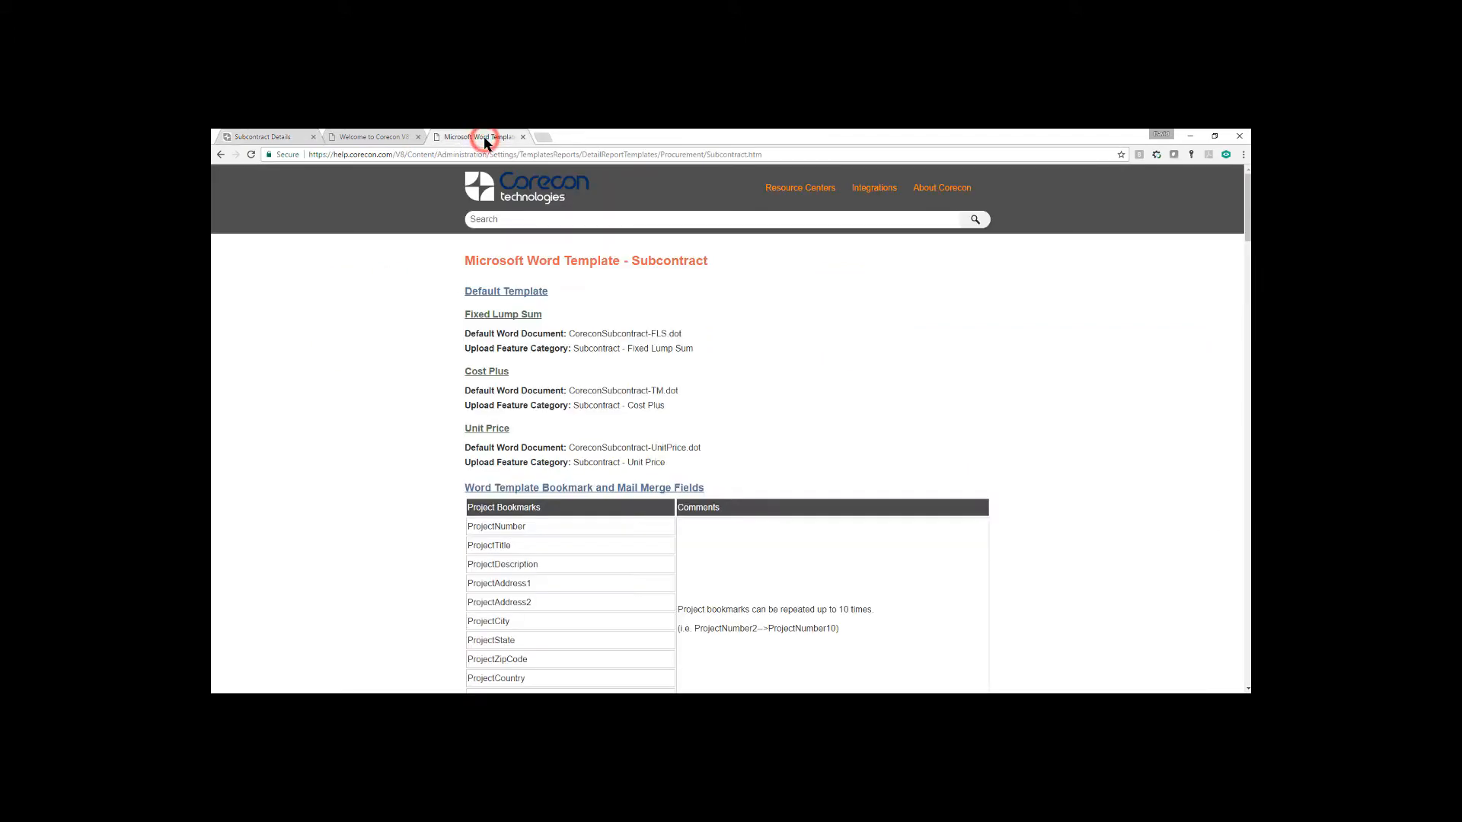
scroll(832, 557, down, 5)
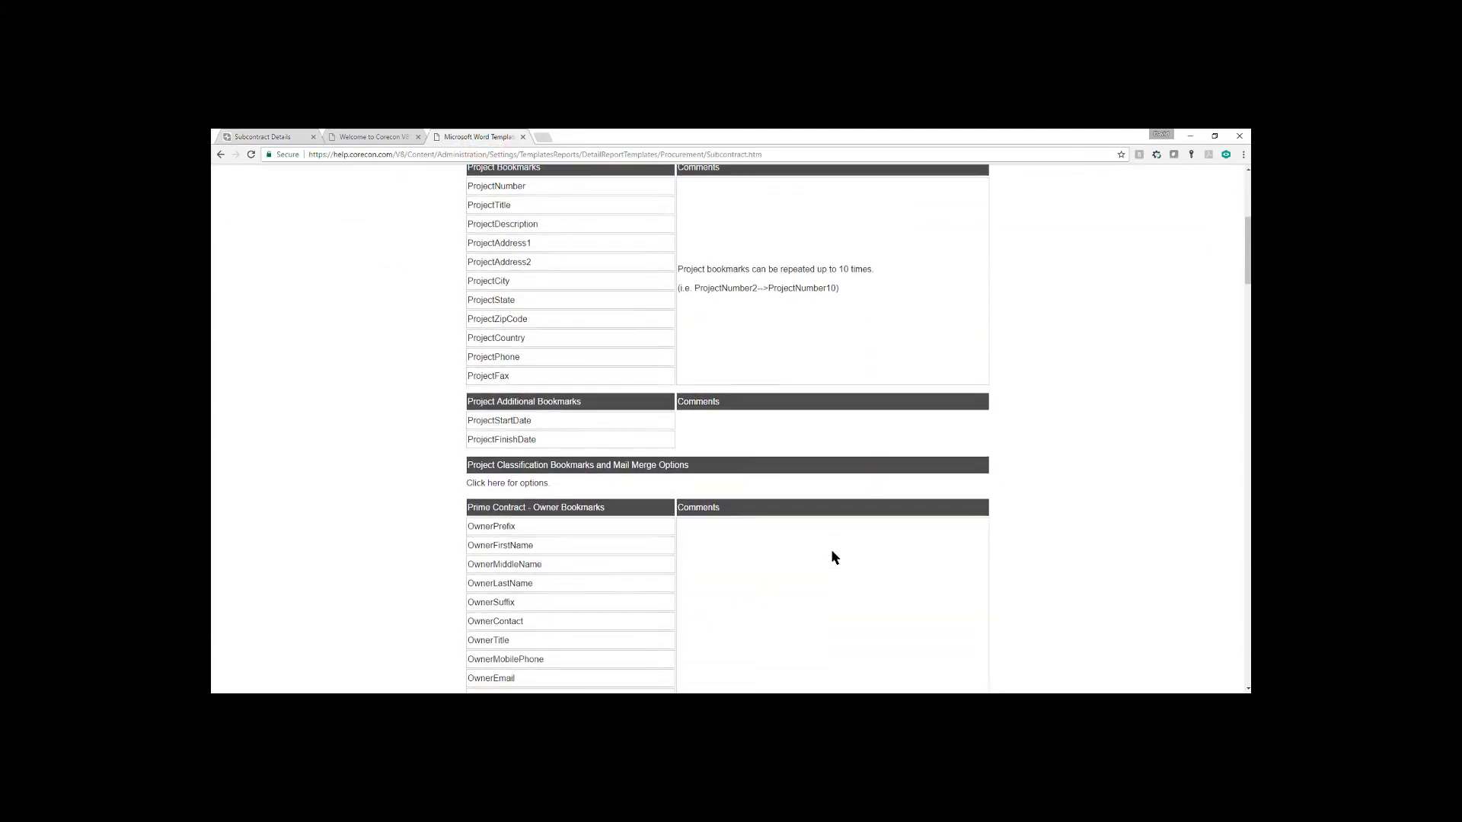
scroll(832, 556, down, 3)
scroll(832, 557, down, 3)
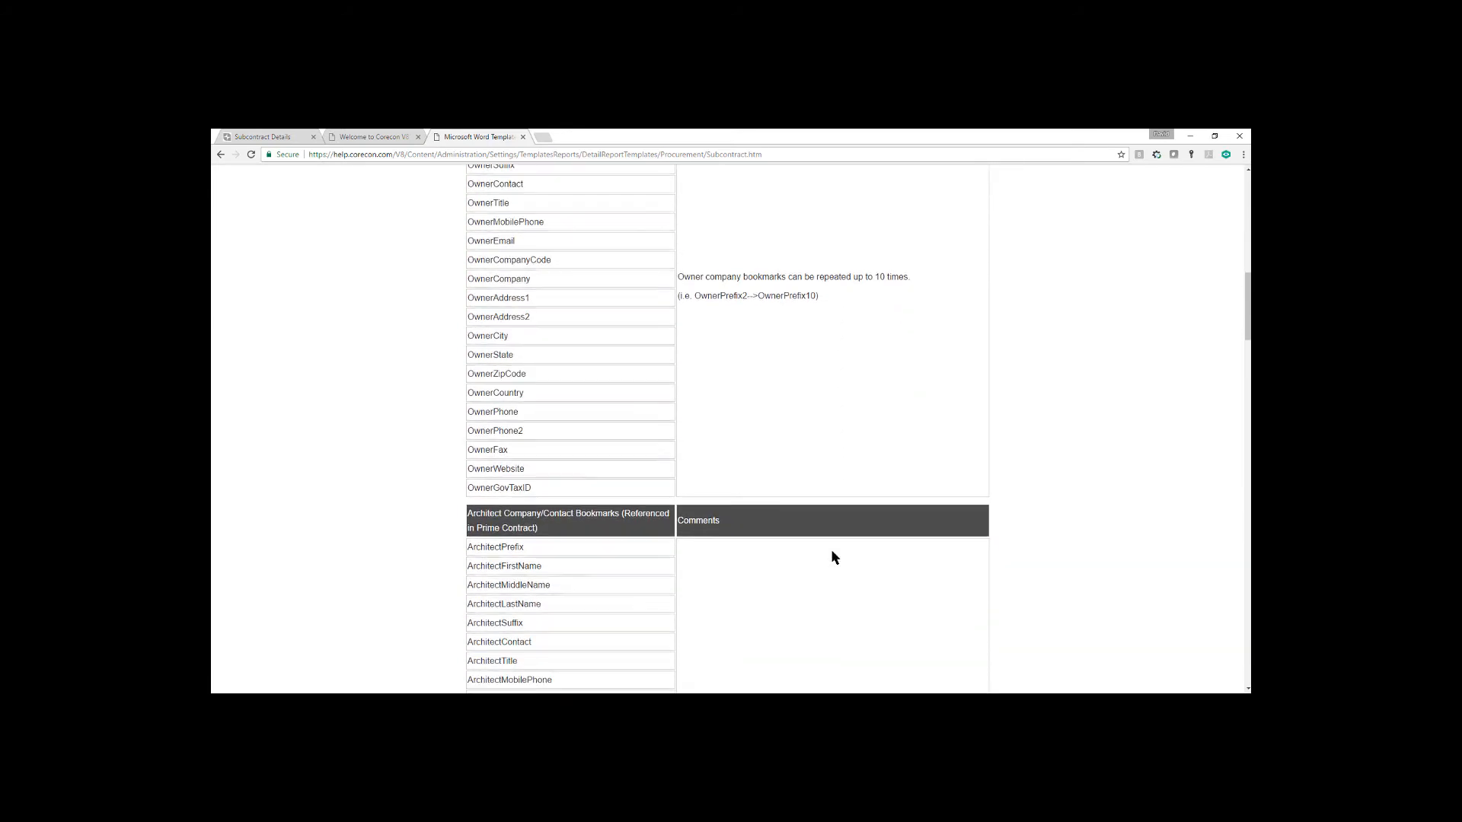
scroll(832, 557, down, 3)
scroll(832, 557, down, 1)
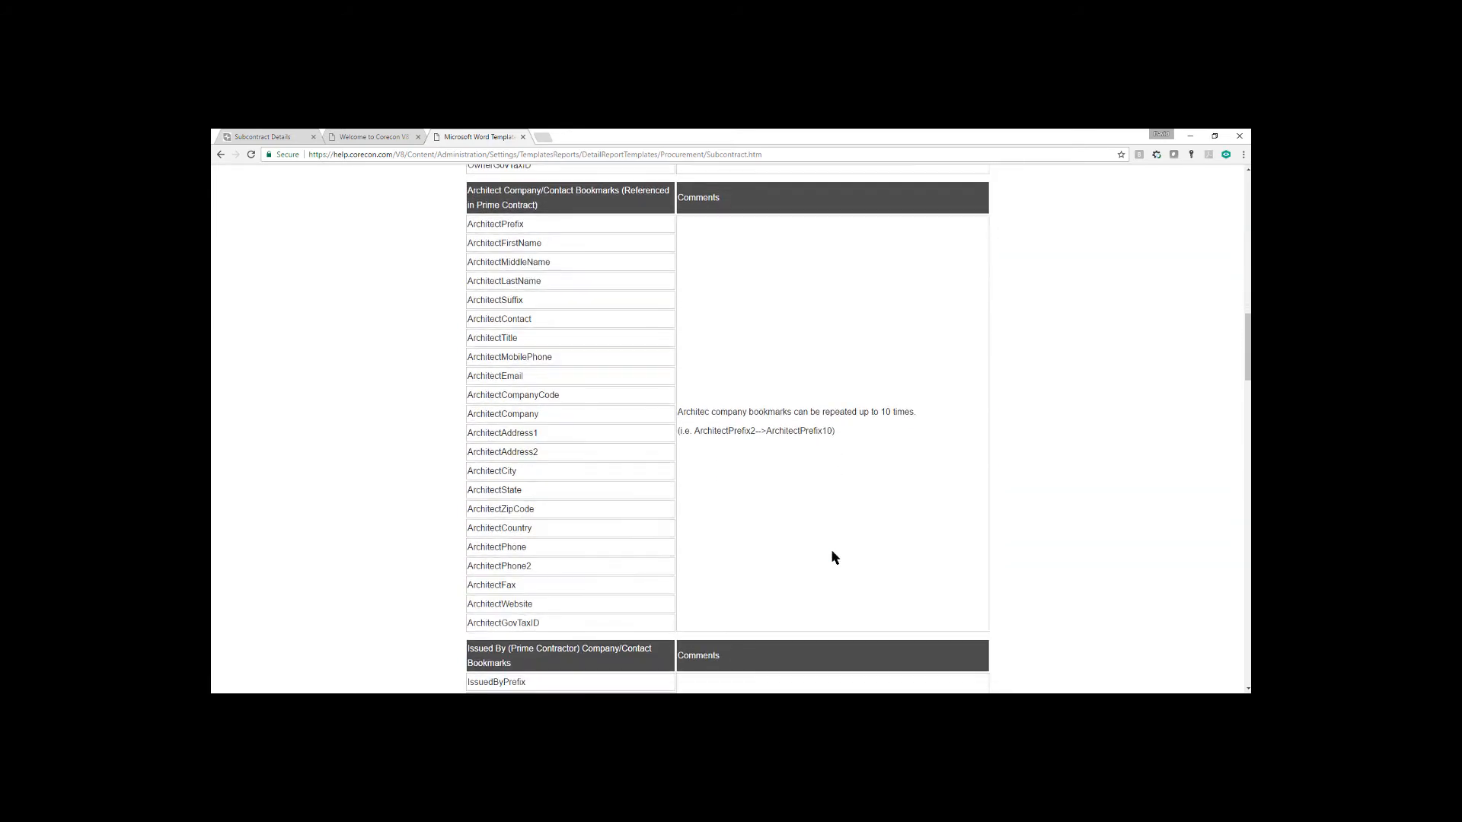
scroll(832, 557, down, 20)
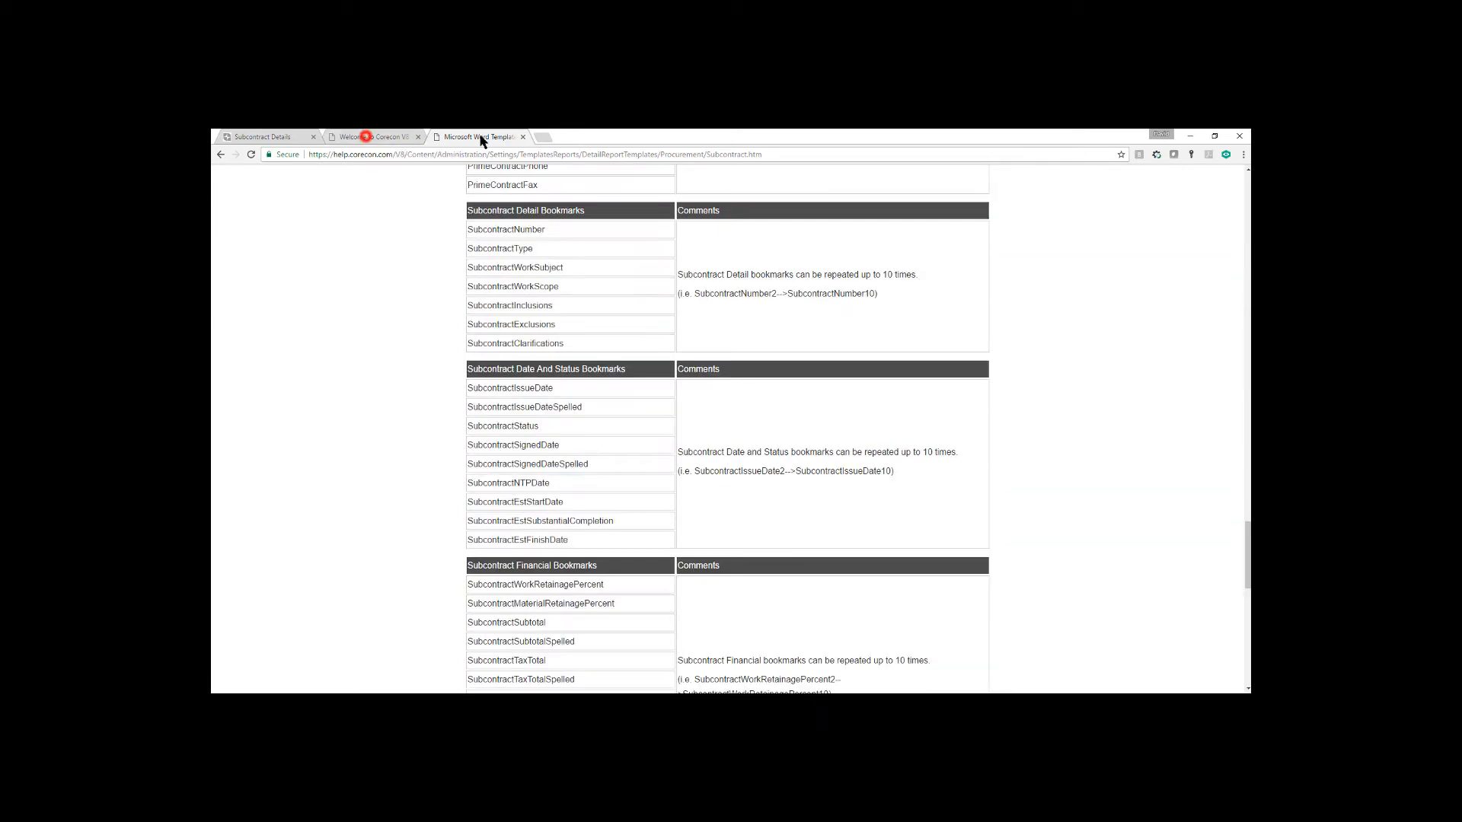
From the online help home page, open the Detail Report Templates topic in the Settings Resource Center
click(379, 137)
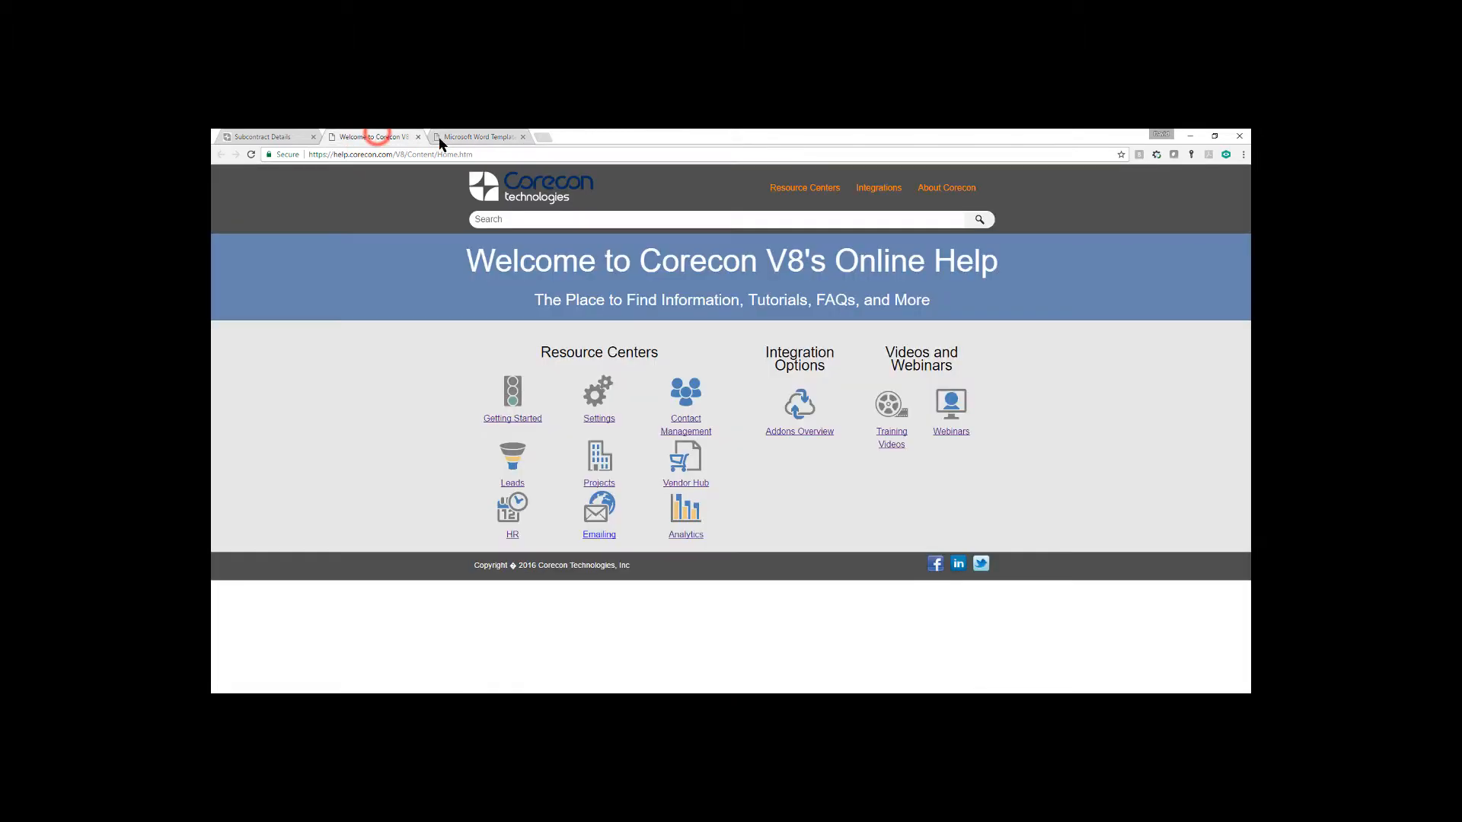
click(597, 419)
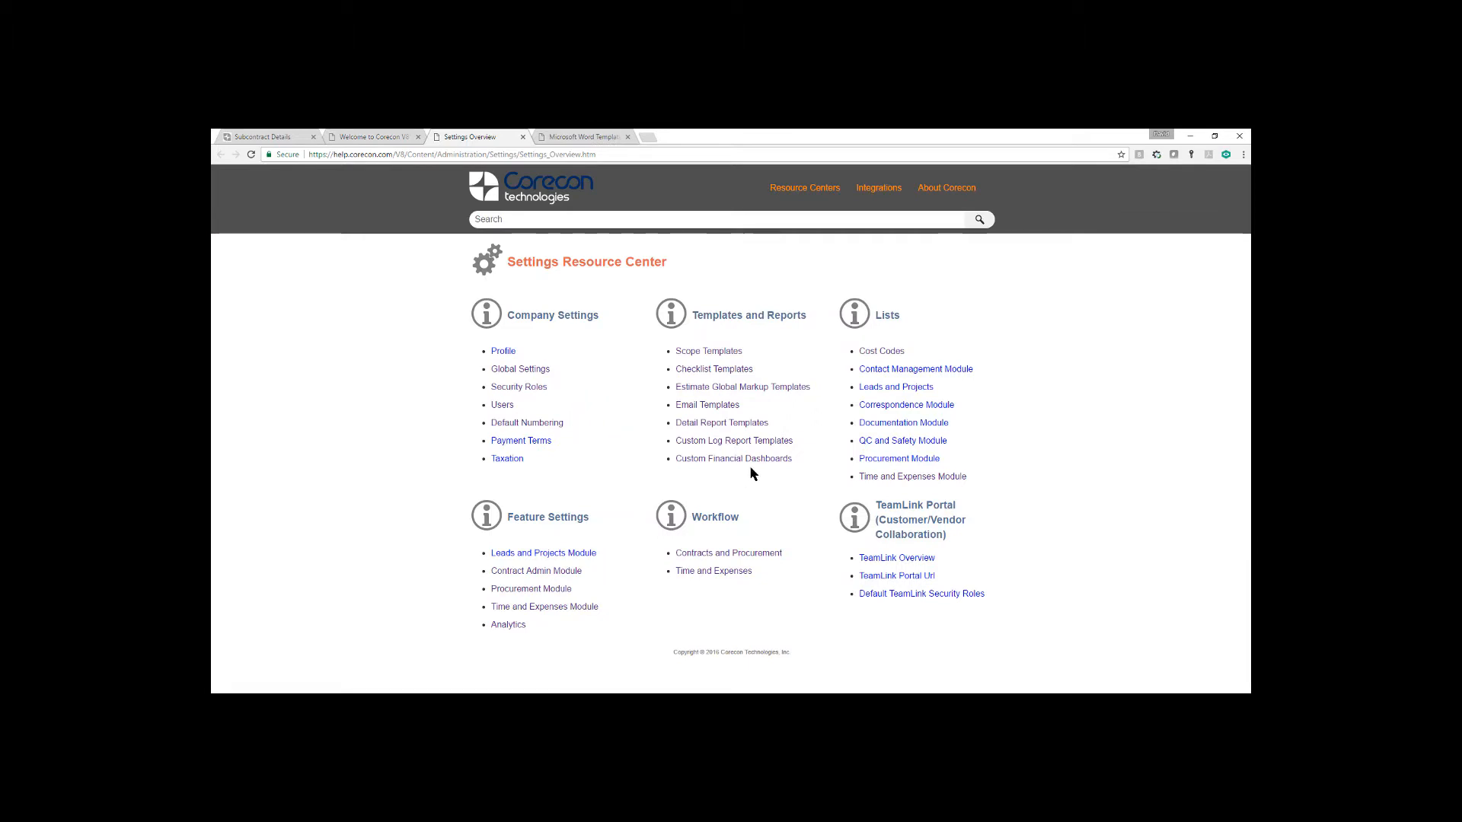
click(712, 423)
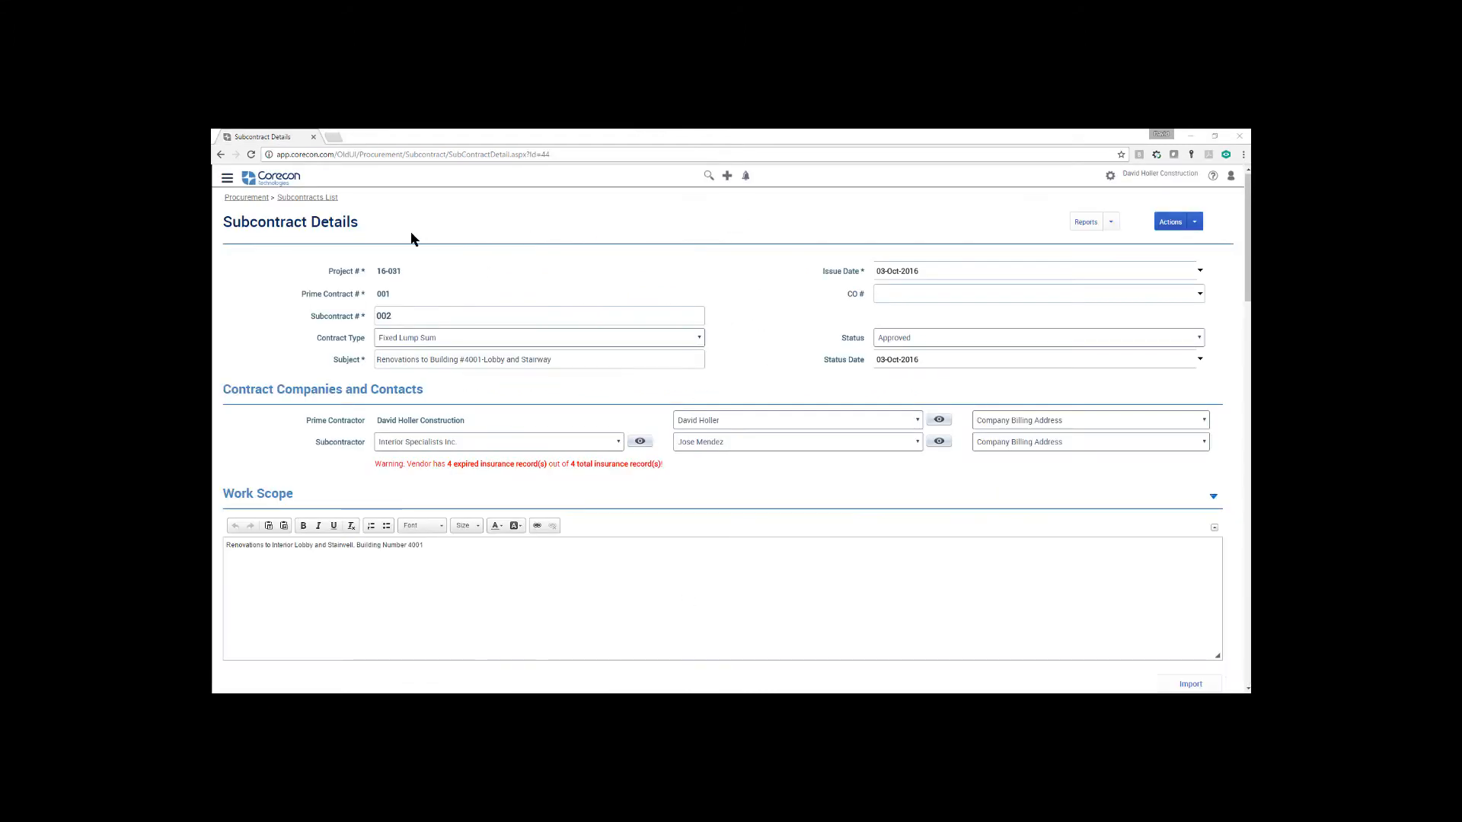
Call up the Subcontract Details report, keep the Corecon Default Template, and review the export options while keeping .DOC (Word 2003)
click(1112, 225)
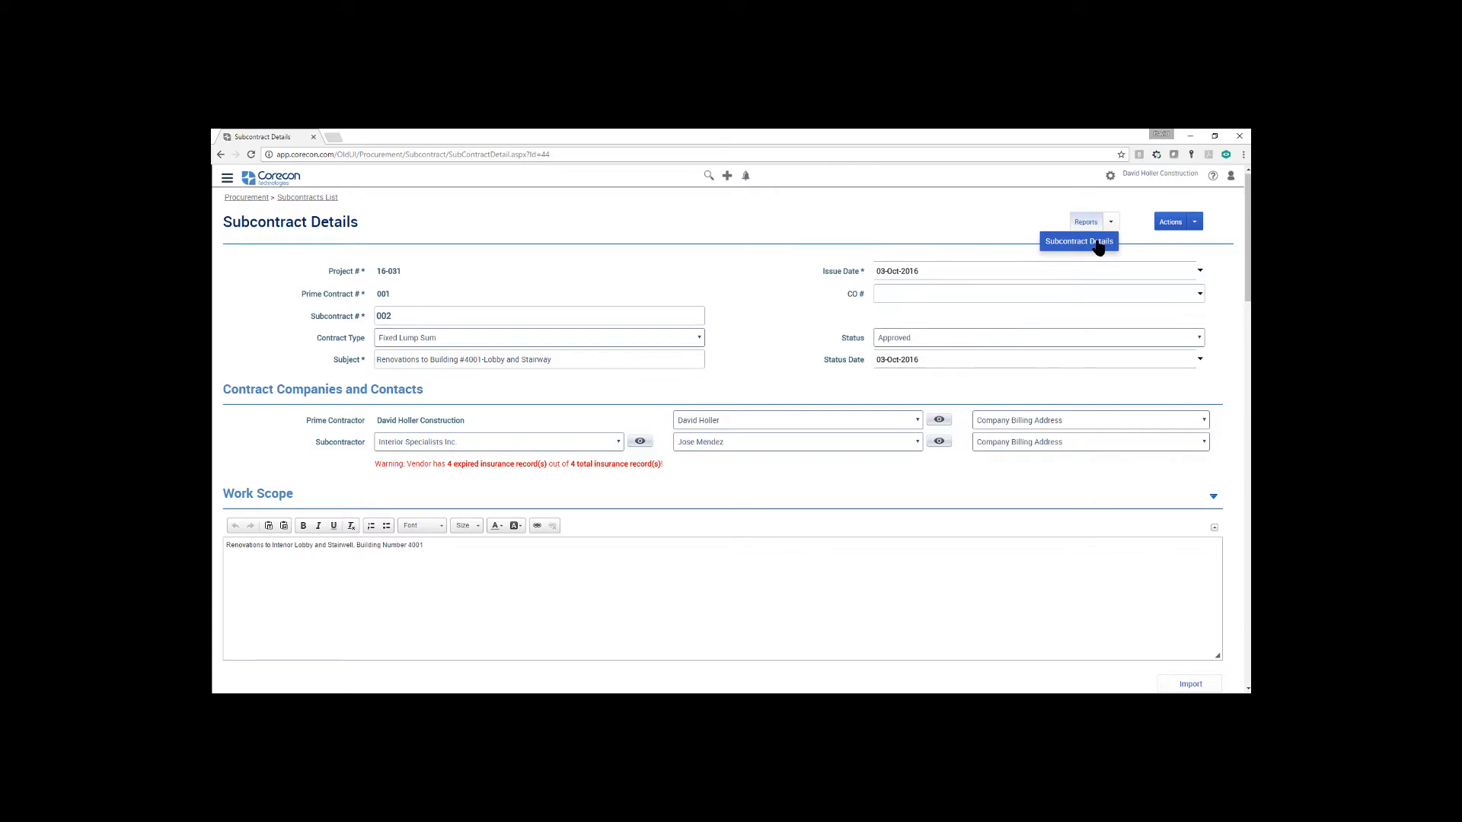
click(1116, 223)
click(1081, 242)
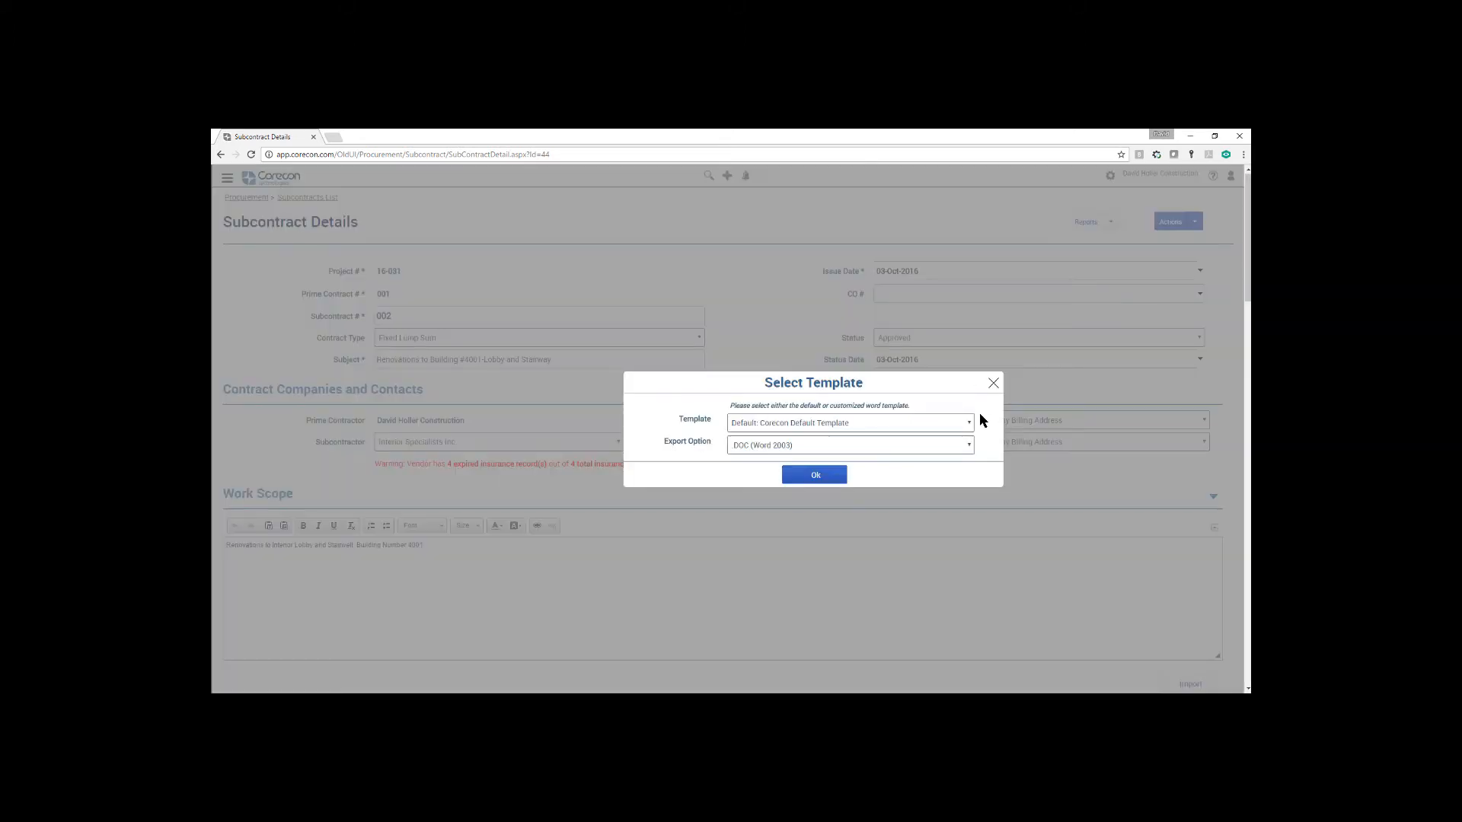
click(967, 421)
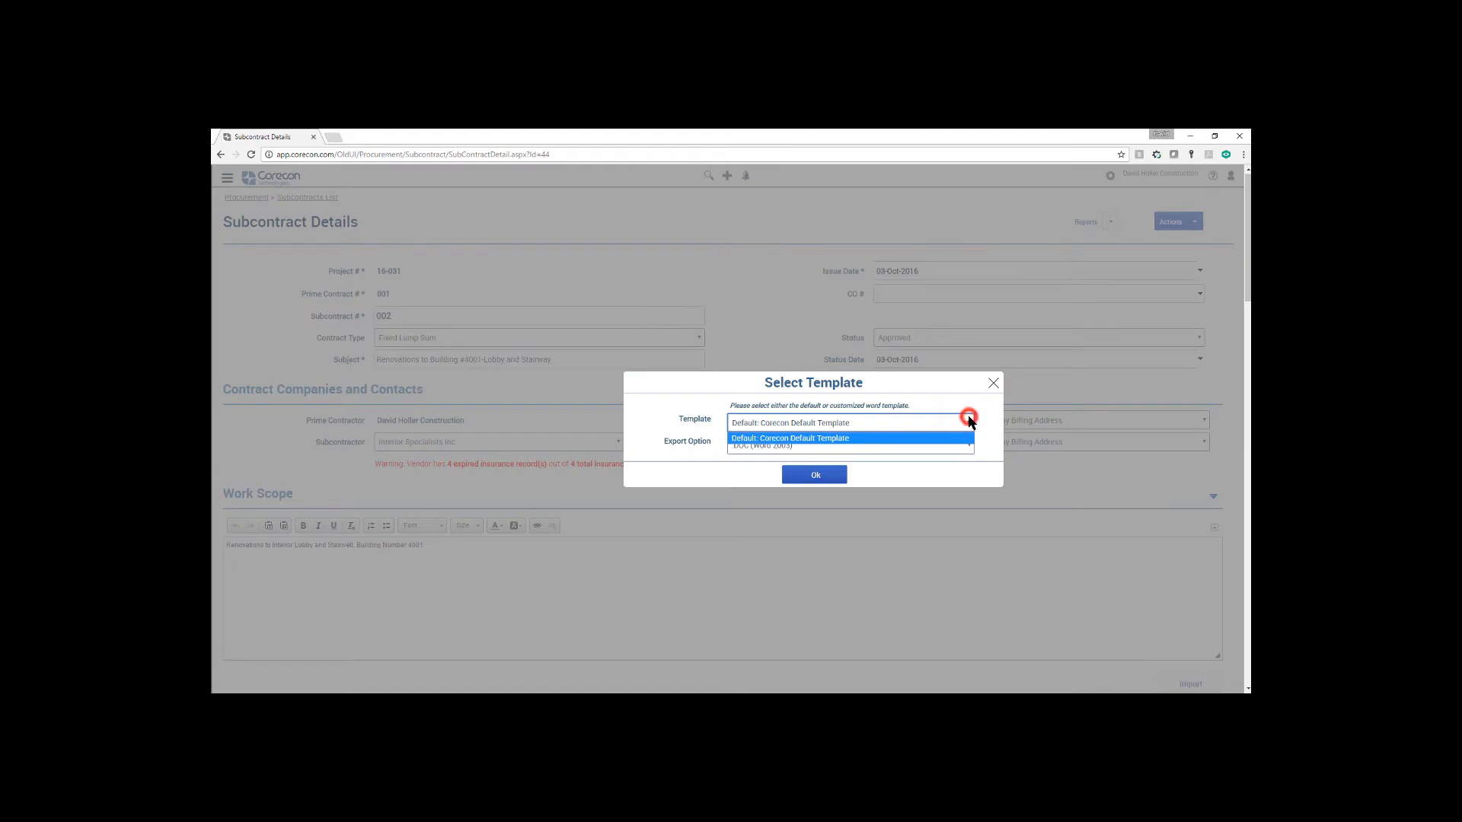
click(840, 427)
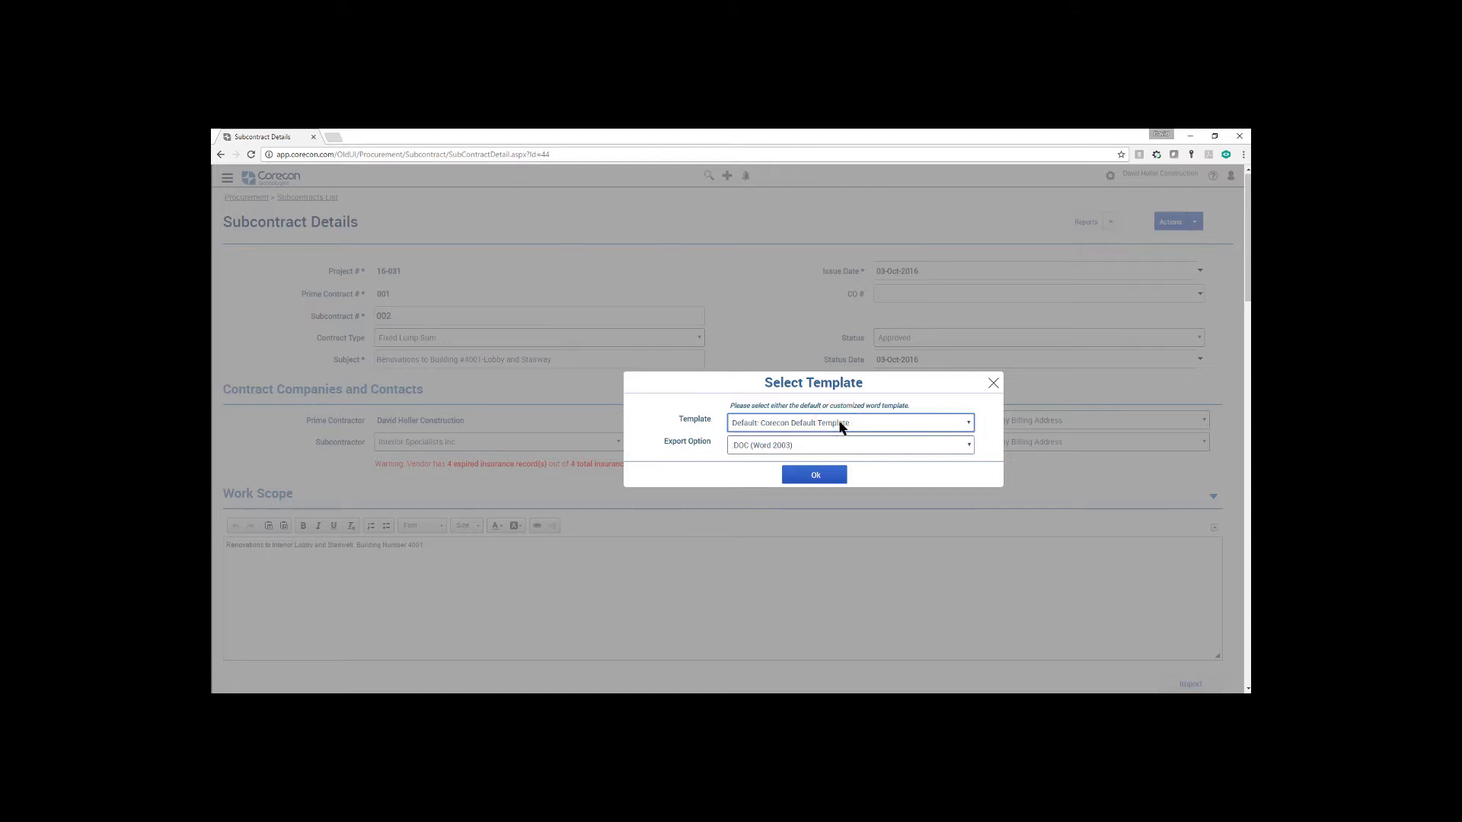
click(967, 446)
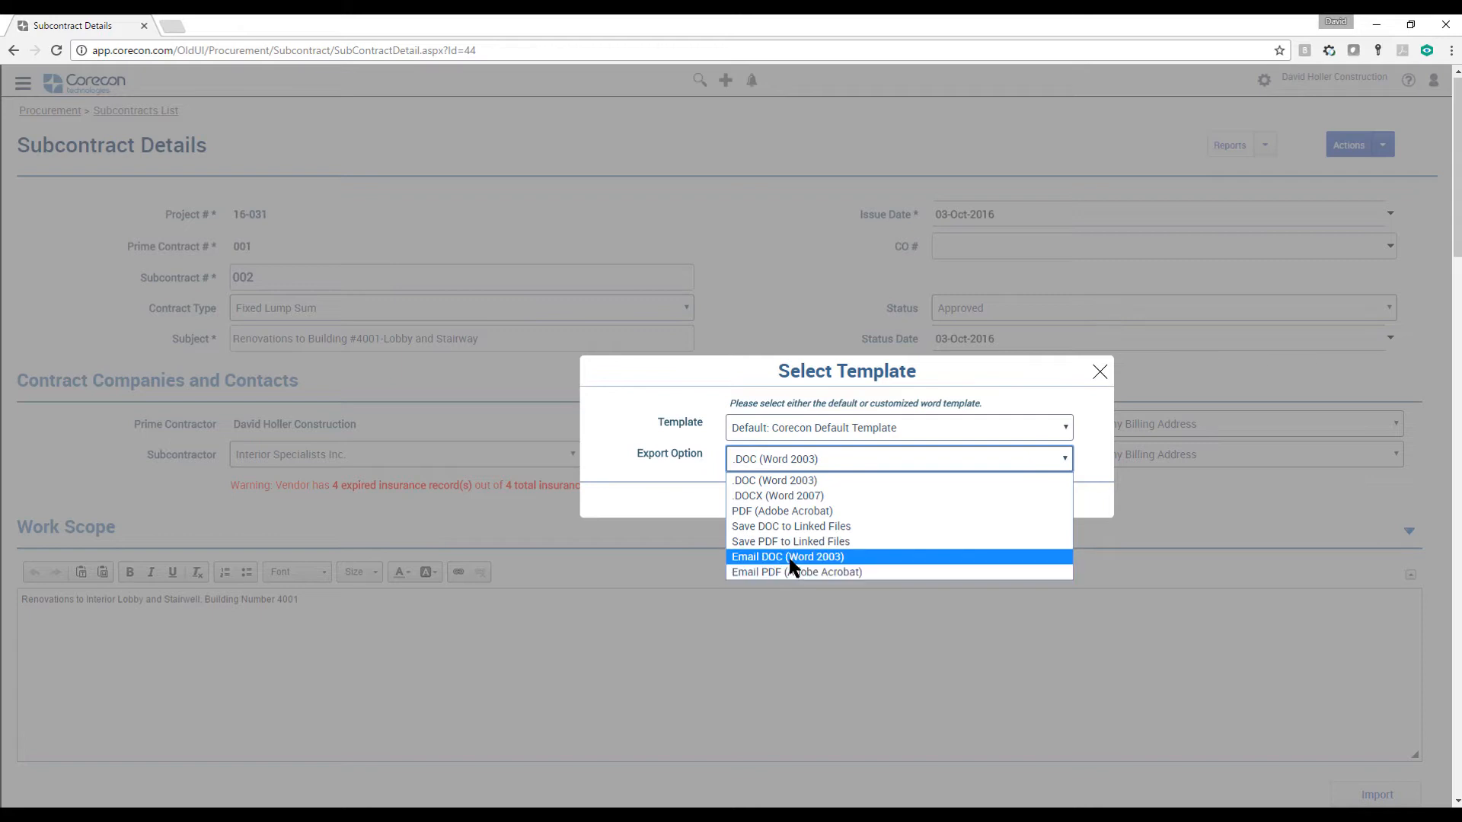
click(1032, 387)
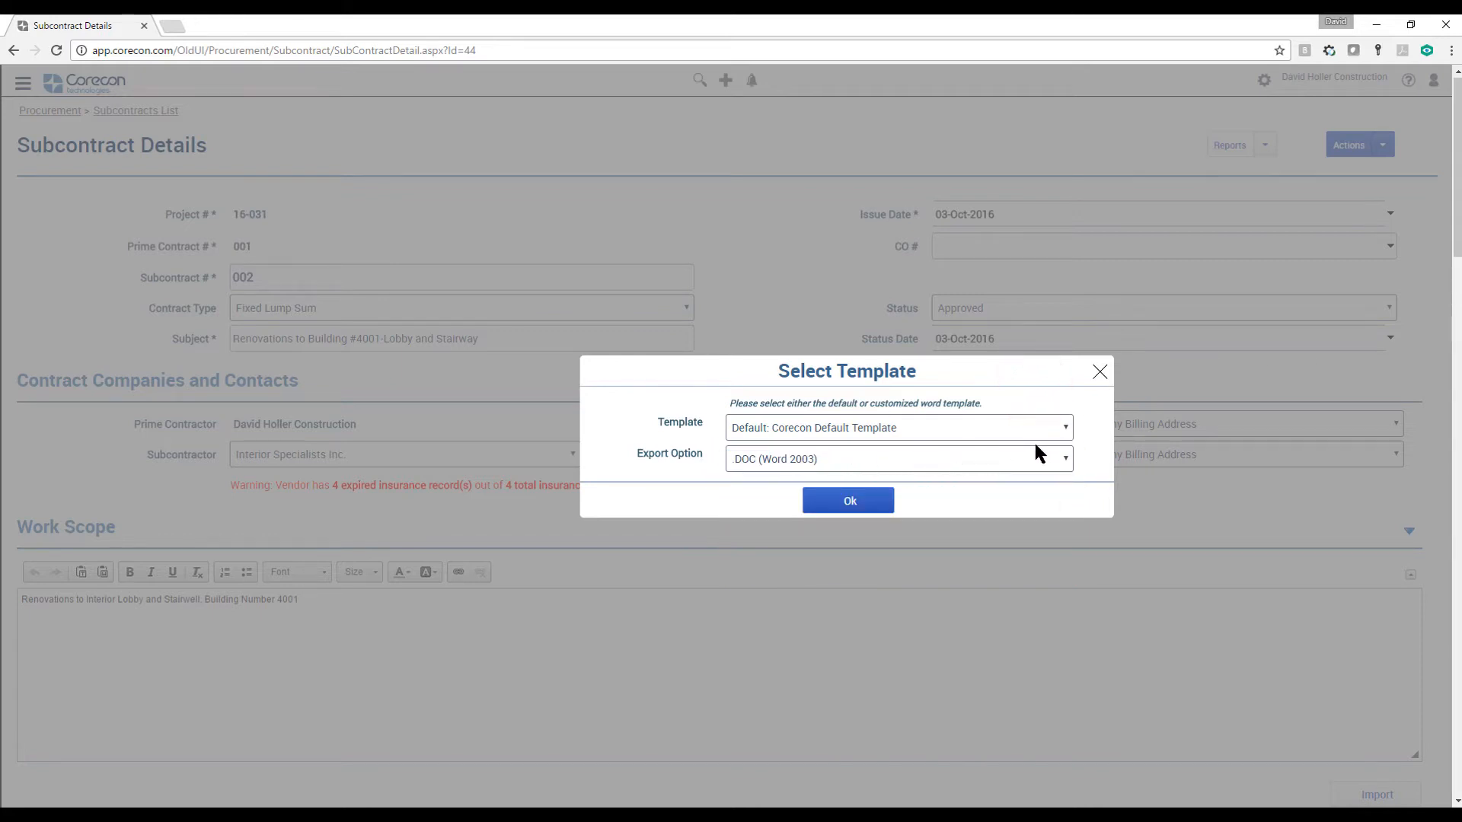
Check which templates are offered for the Subcontract Details report and close the template selection without generating the report
click(1063, 428)
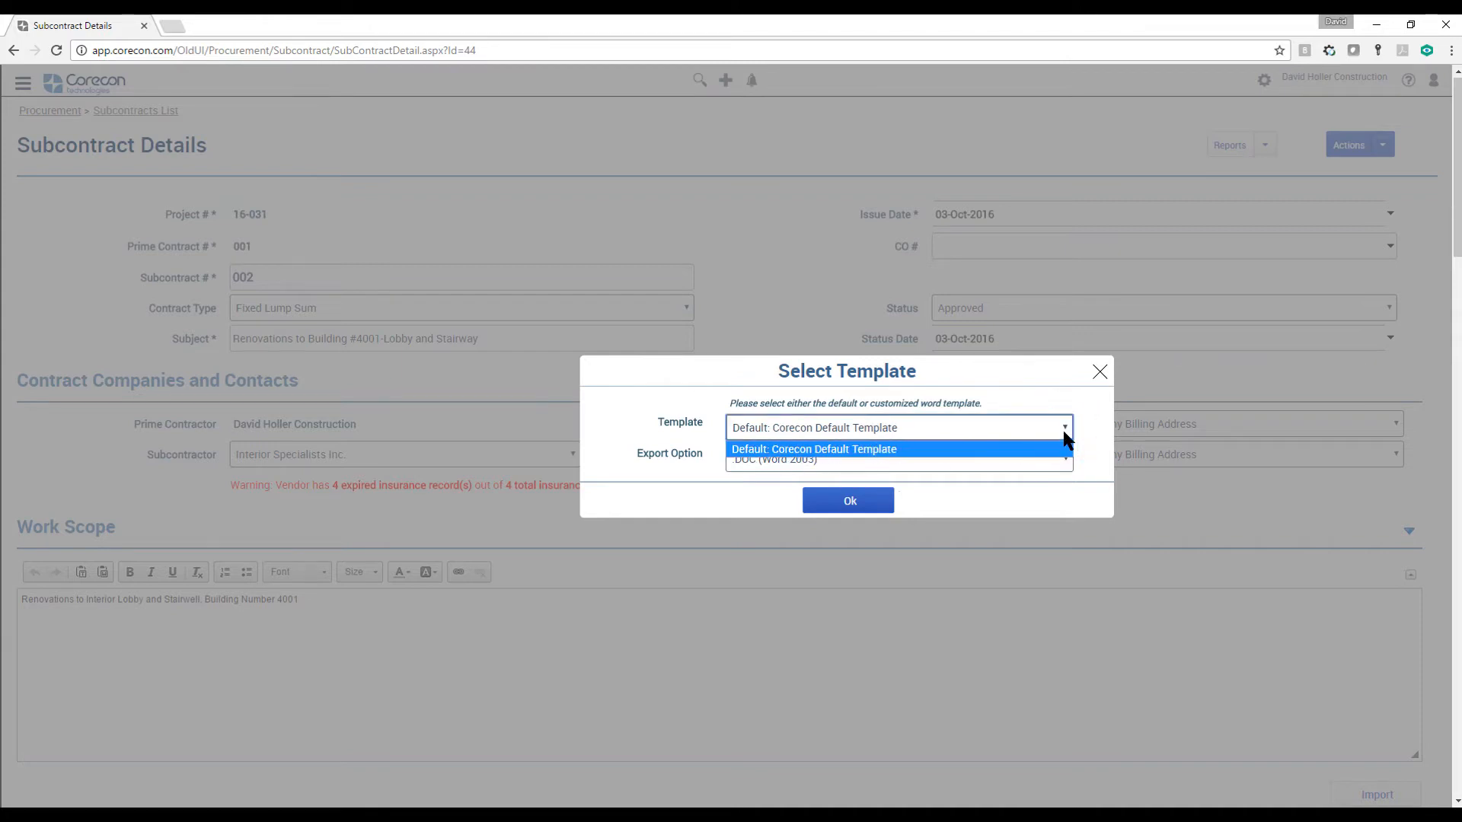
click(1066, 429)
click(1099, 371)
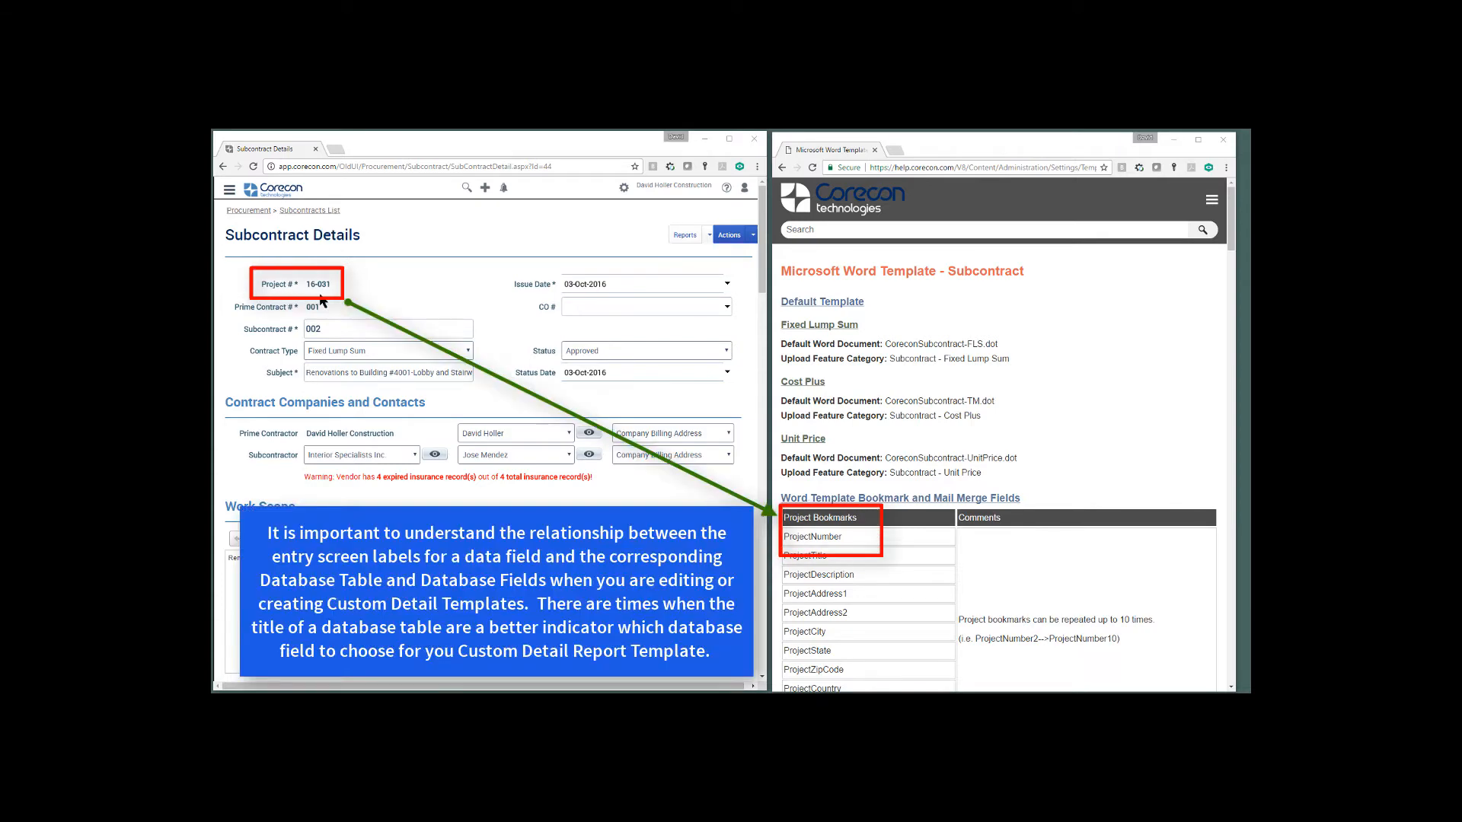
Compare the Subcontract Details fields for project, prime contractor, subcontractor and work scope with their bookmarks in the Subcontract Word template help
scroll(887, 494, down, 1)
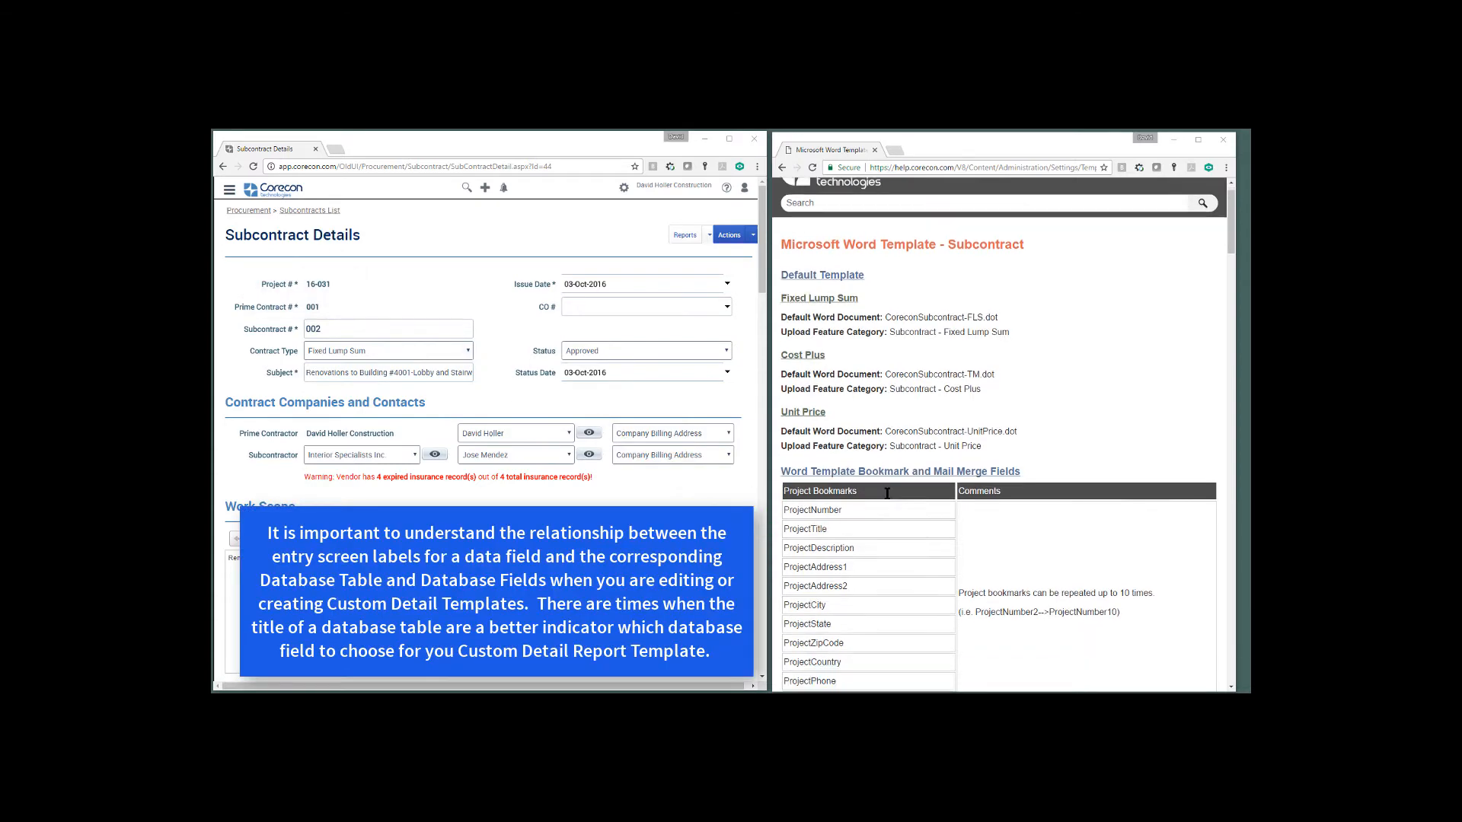
scroll(898, 427, down, 15)
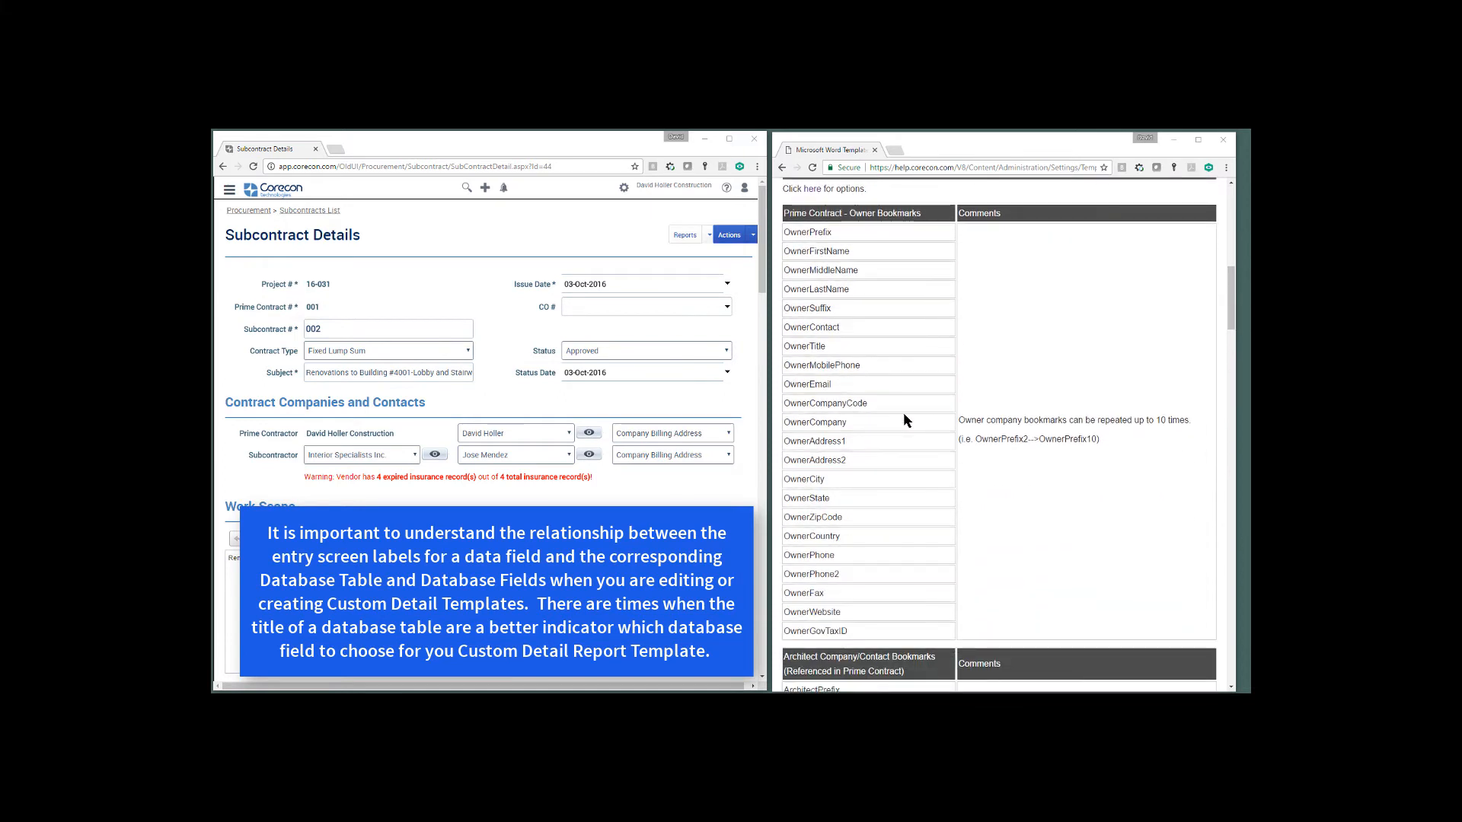
scroll(904, 416, down, 10)
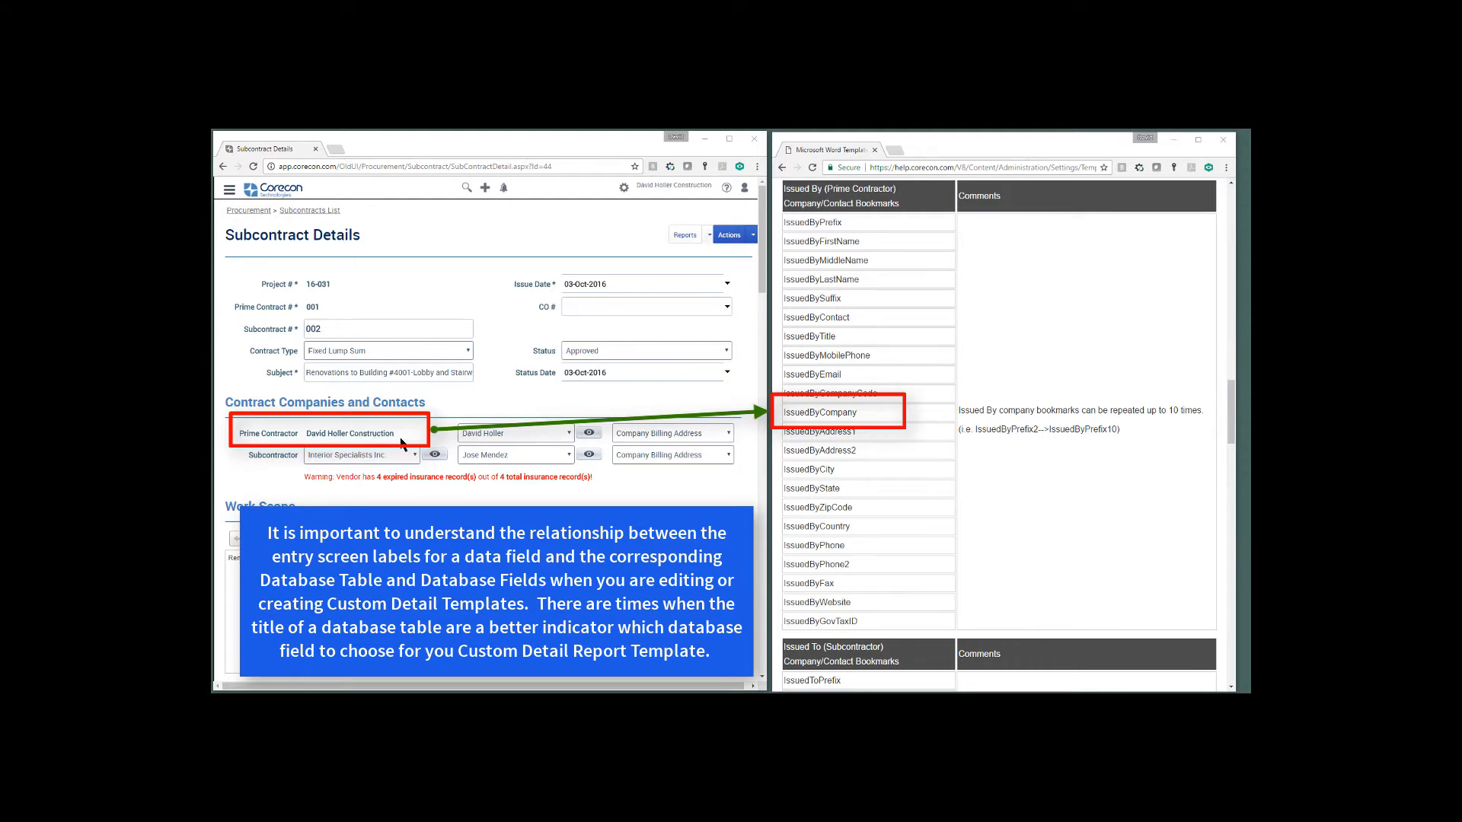
scroll(921, 493, down, 5)
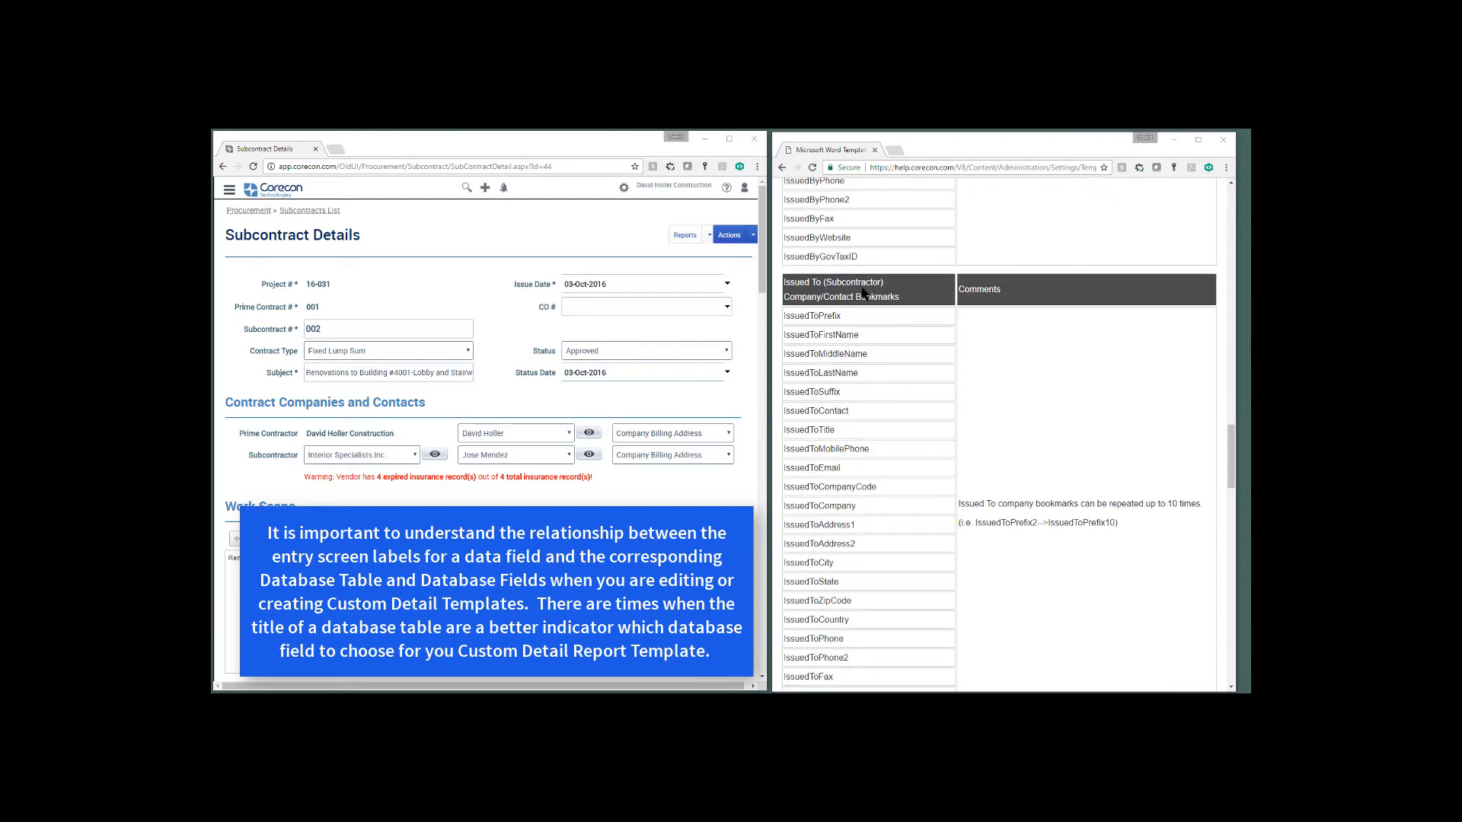
scroll(905, 395, down, 2)
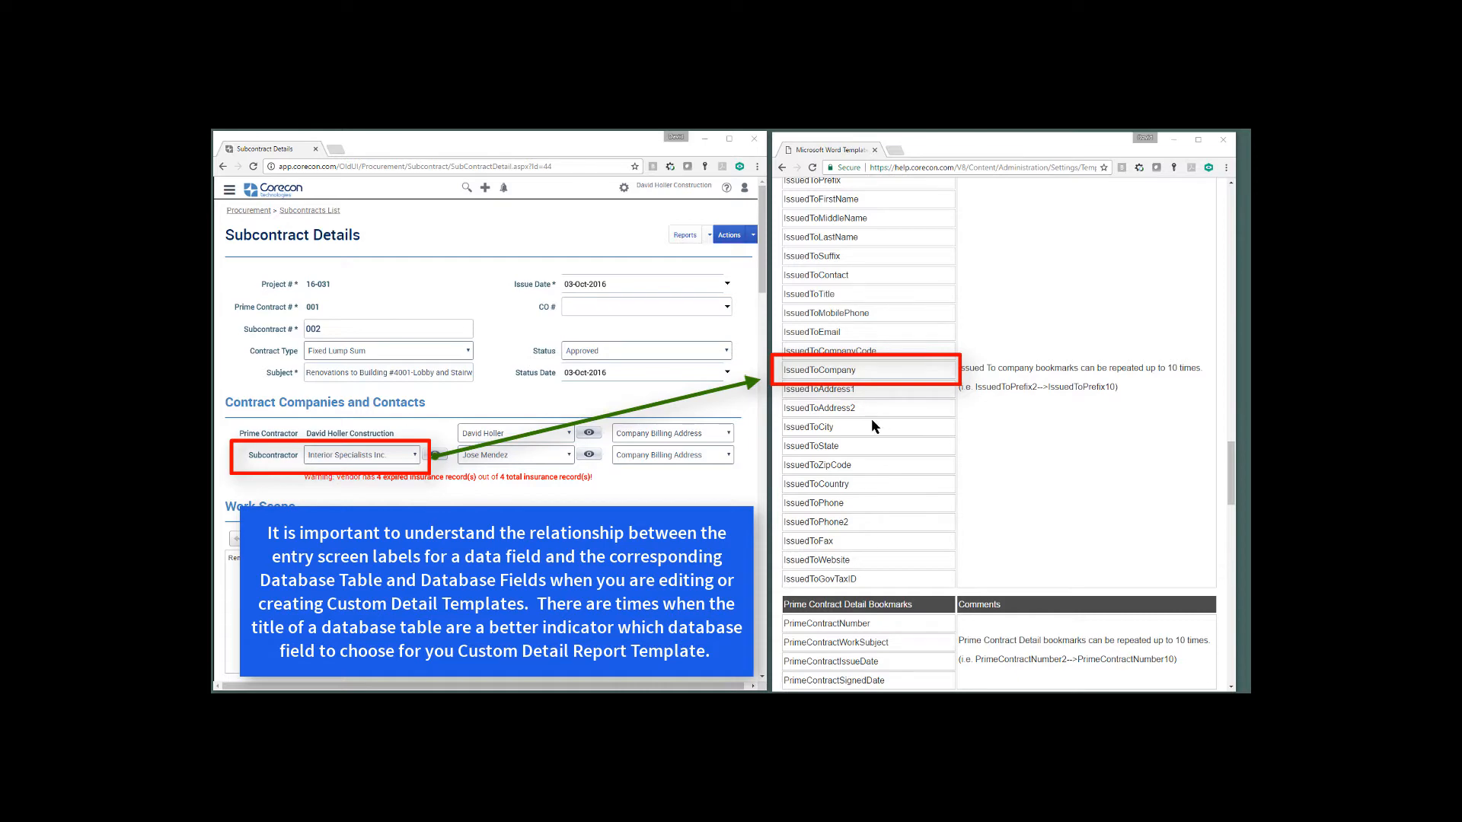
scroll(672, 472, down, 2)
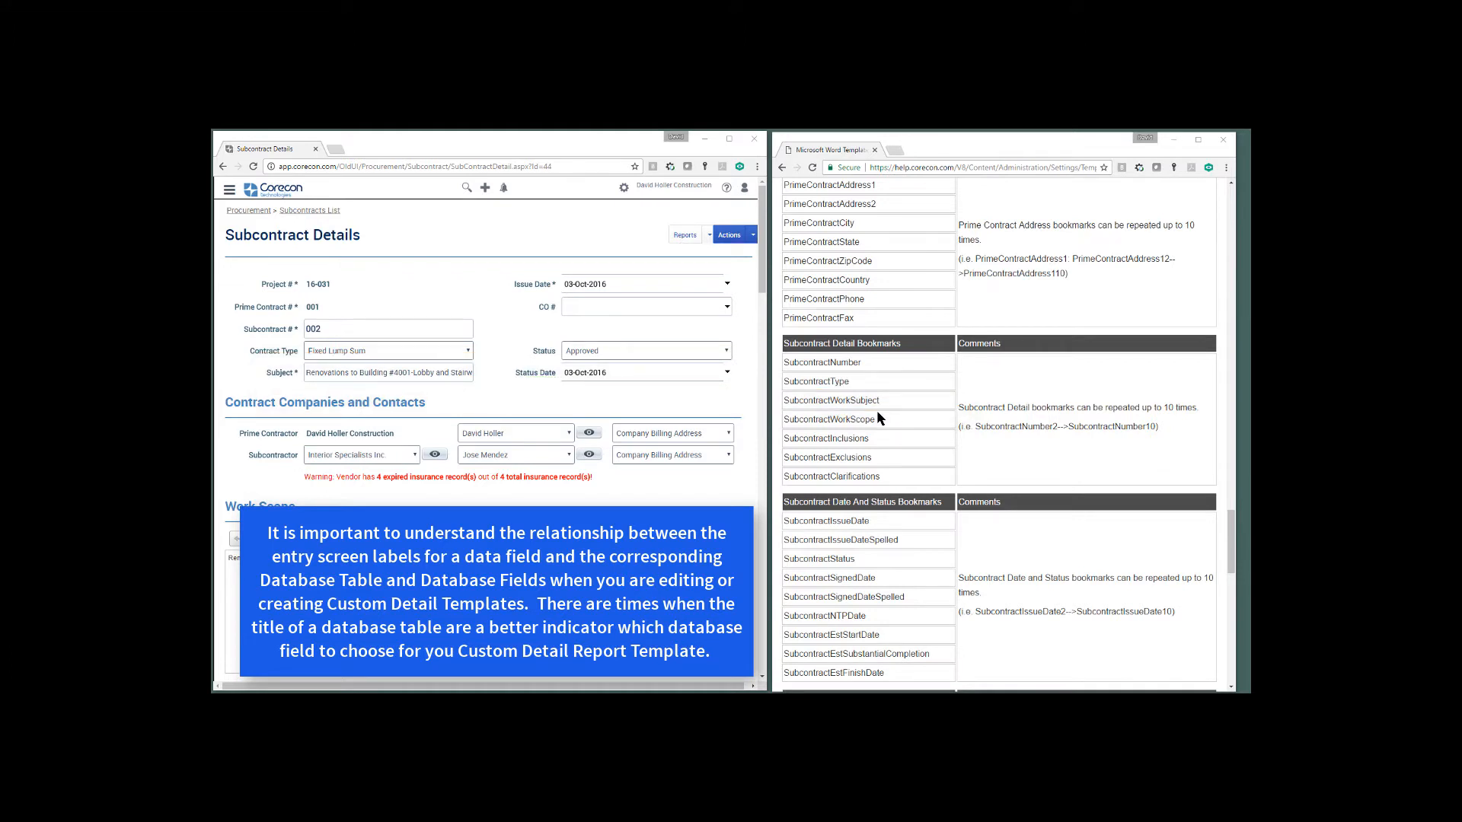
scroll(358, 359, down, 3)
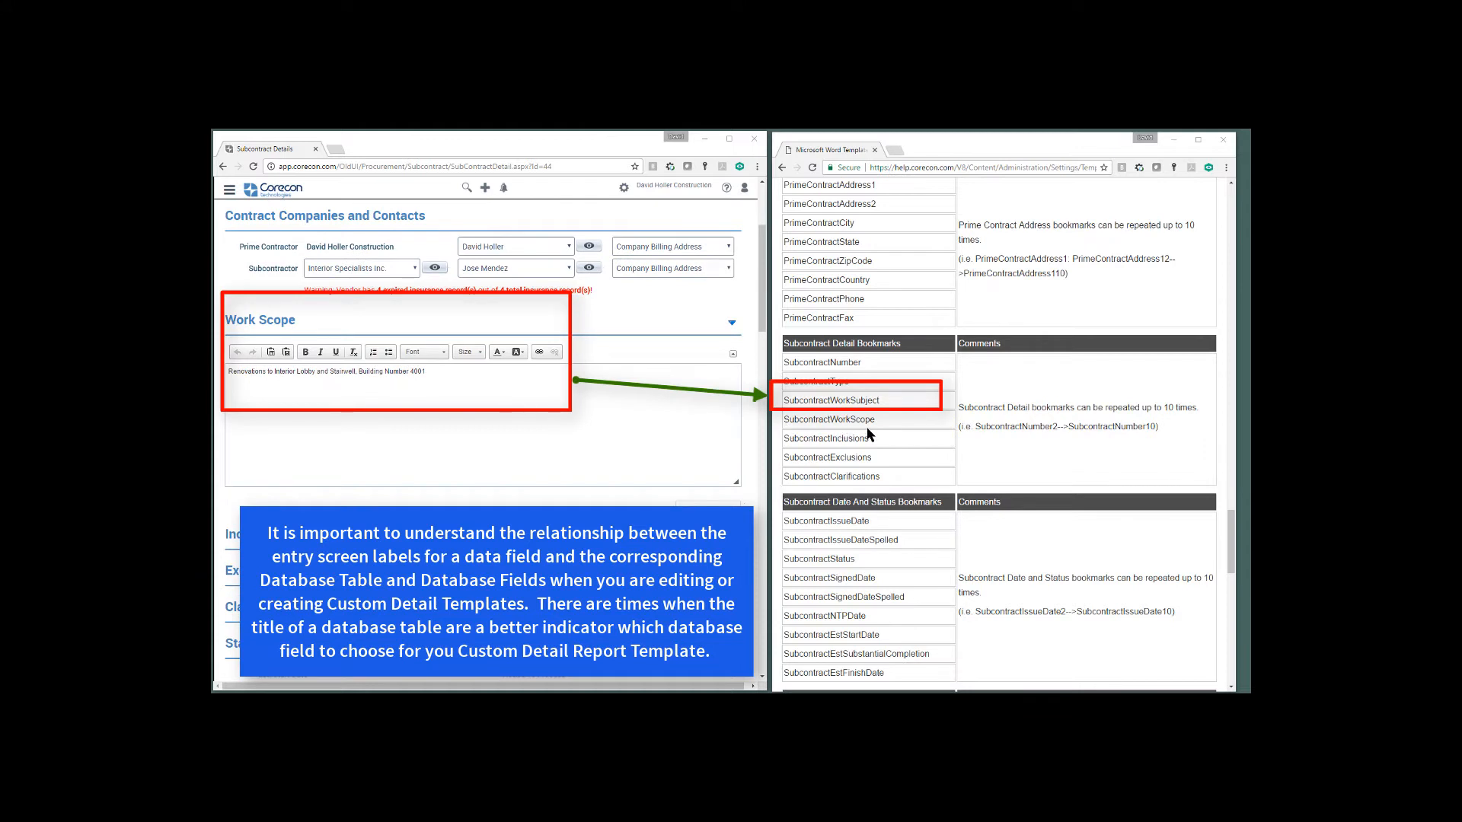
scroll(519, 470, up, 3)
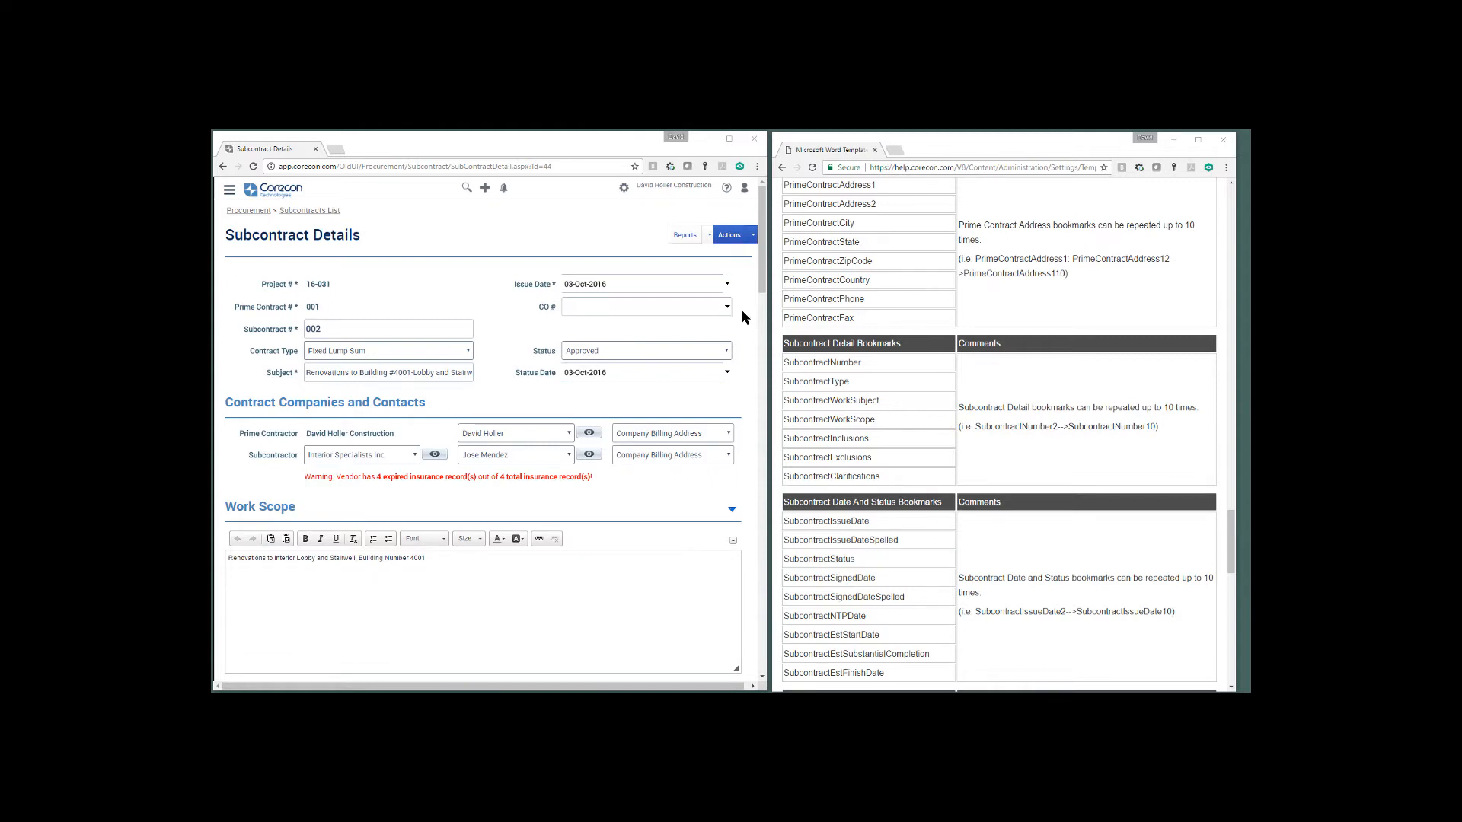
Open the online help from Subcontract Details and go to Detail Report Templates in the Settings Resource Center
click(725, 192)
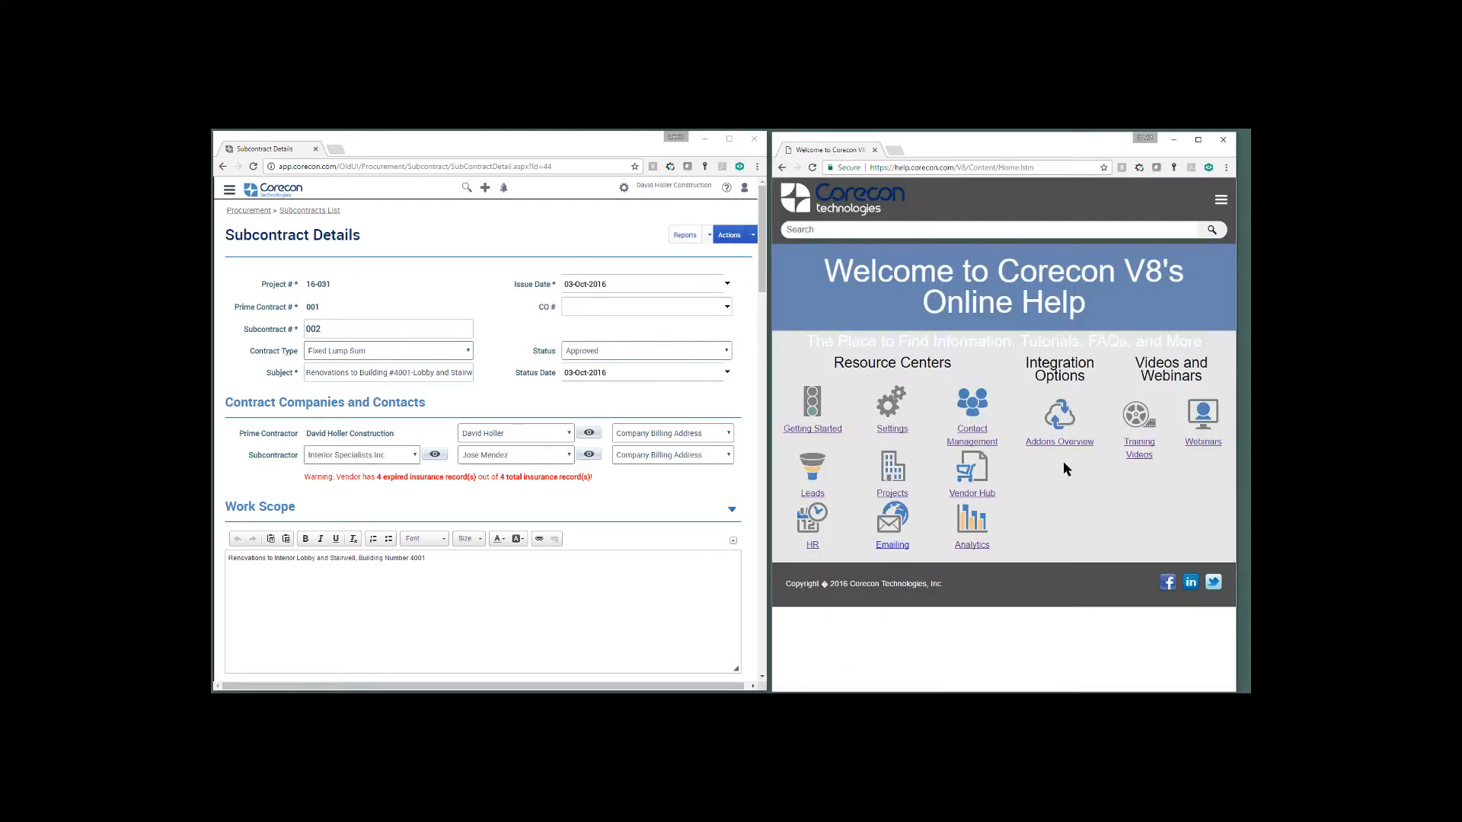
click(887, 415)
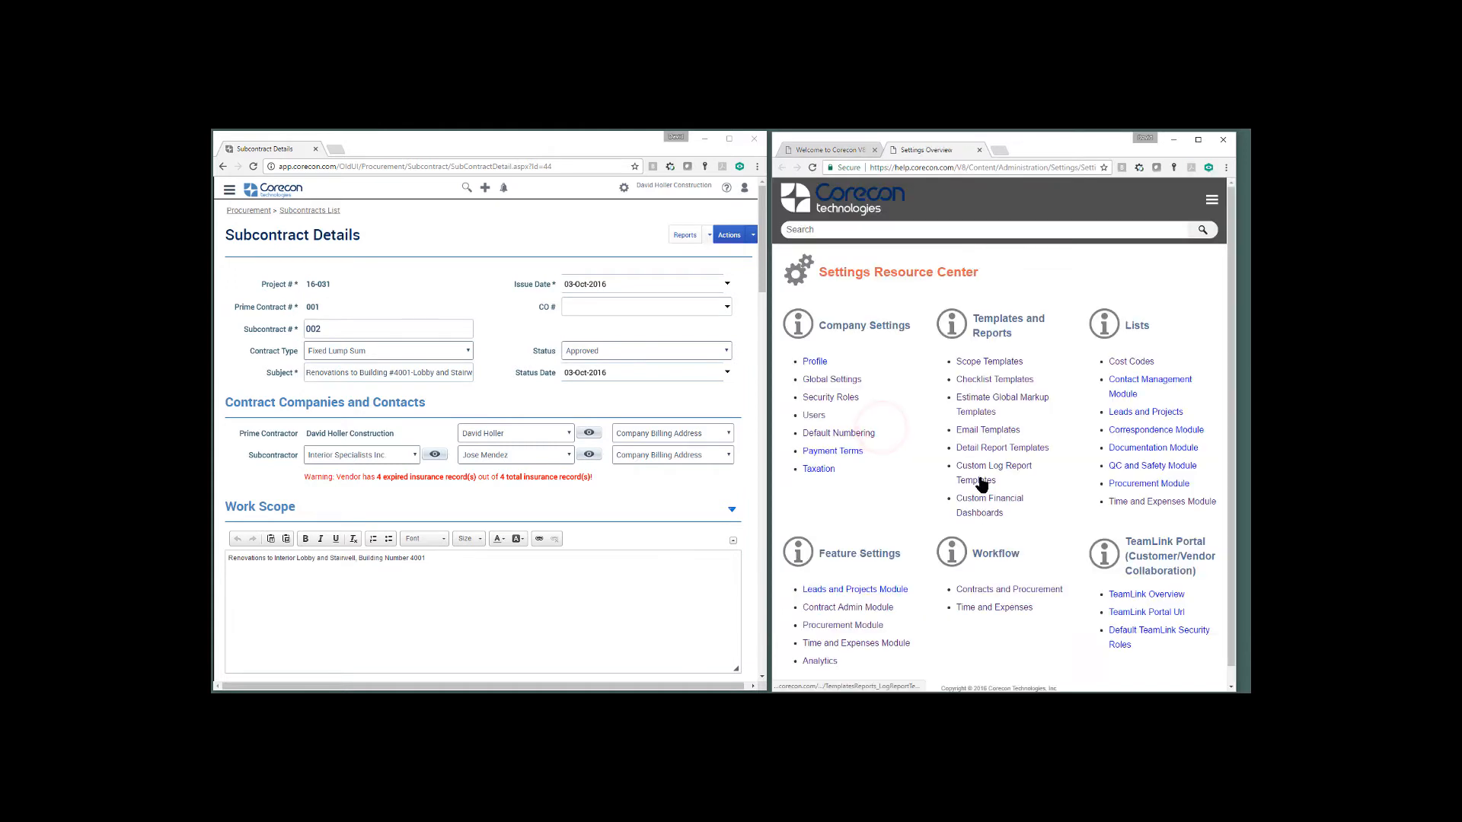
click(987, 449)
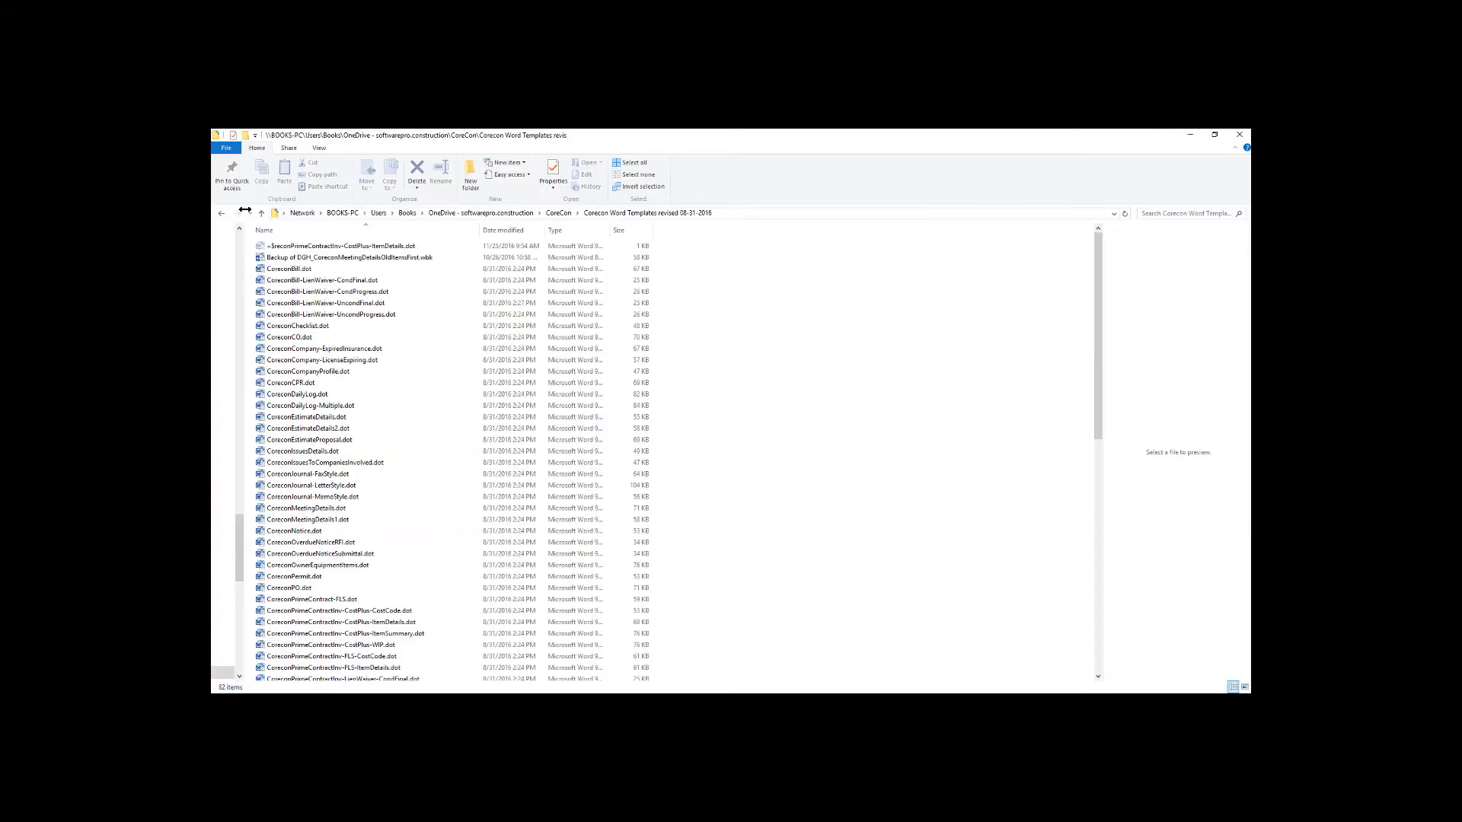
Adjust the navigation pane width in the Corecon Word Templates folder and open CoreconSubcontract-FLS.dot in Word
drag(245, 209, 282, 219)
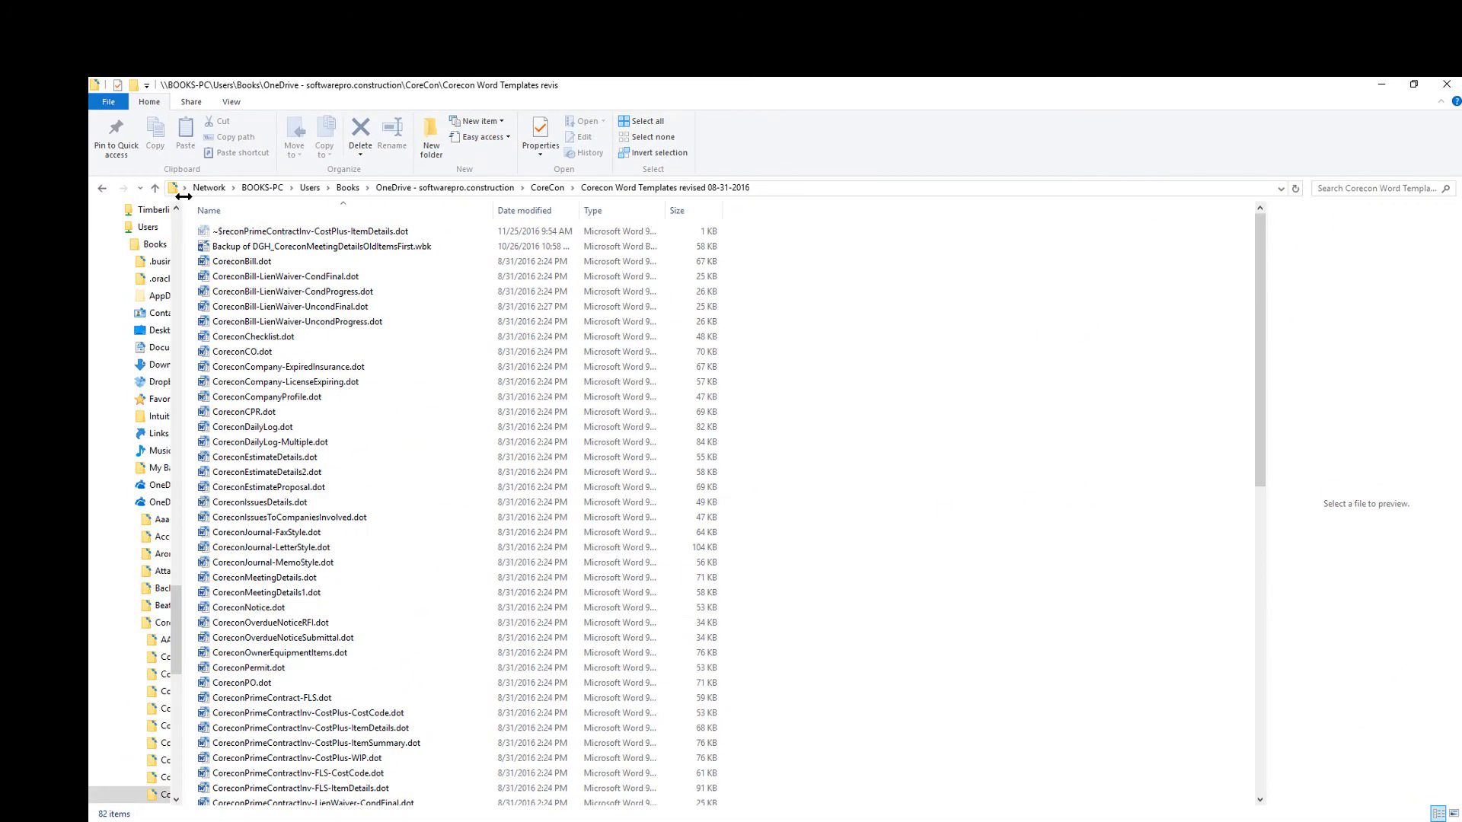
drag(184, 196, 179, 197)
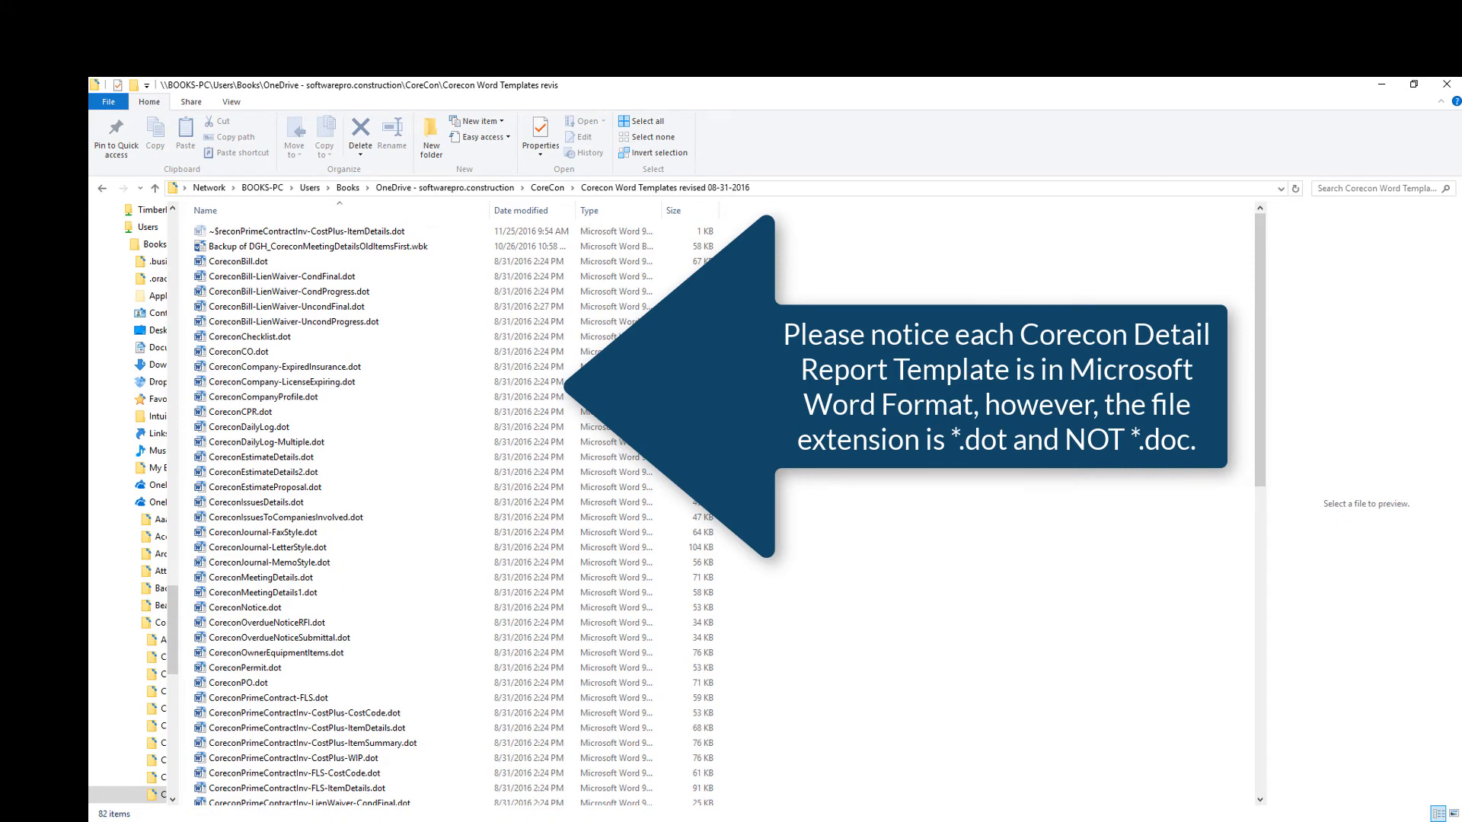
scroll(924, 495, down, 3)
scroll(924, 499, down, 10)
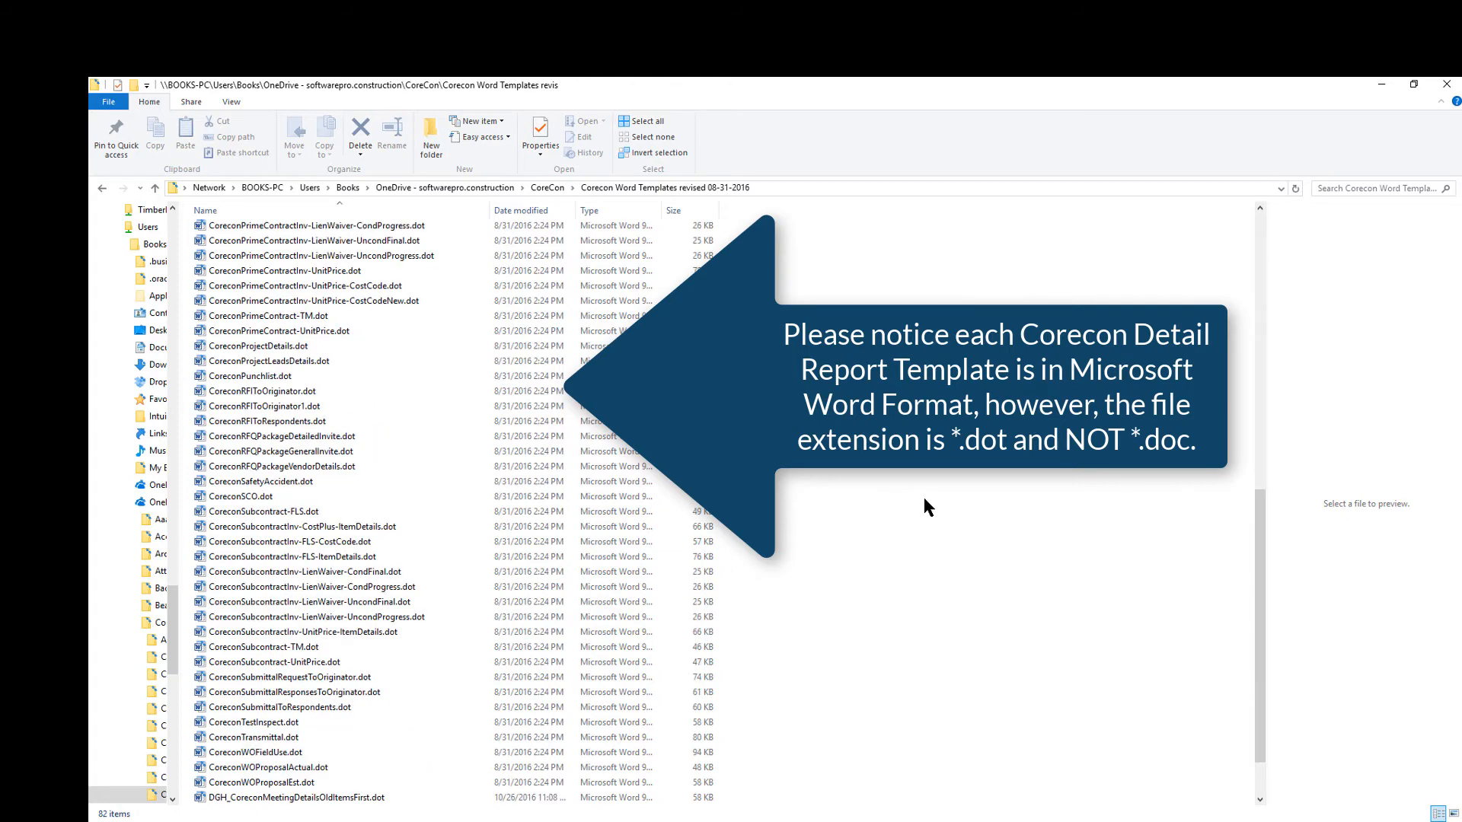
scroll(925, 499, down, 2)
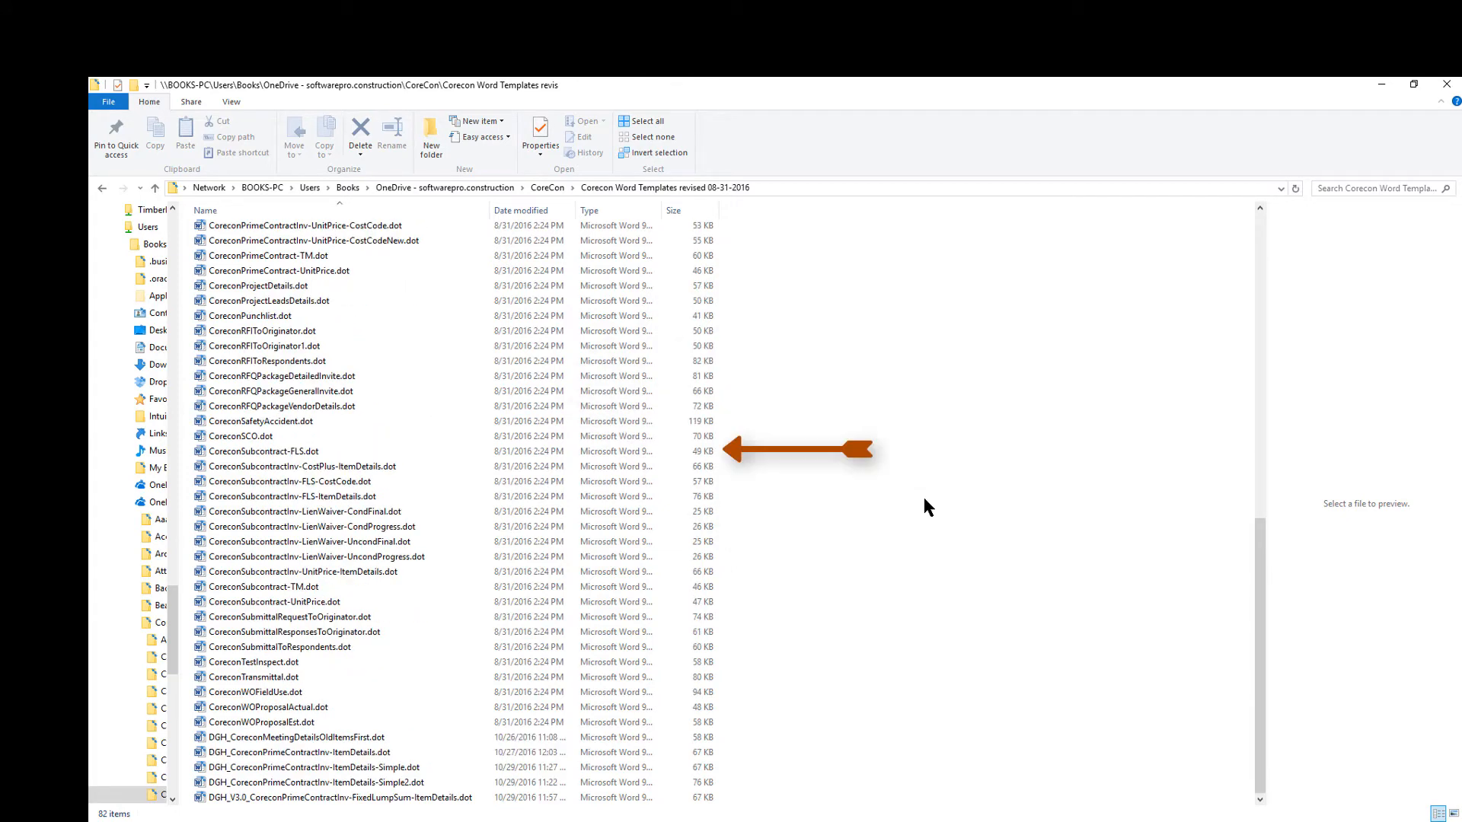
double_click(262, 453)
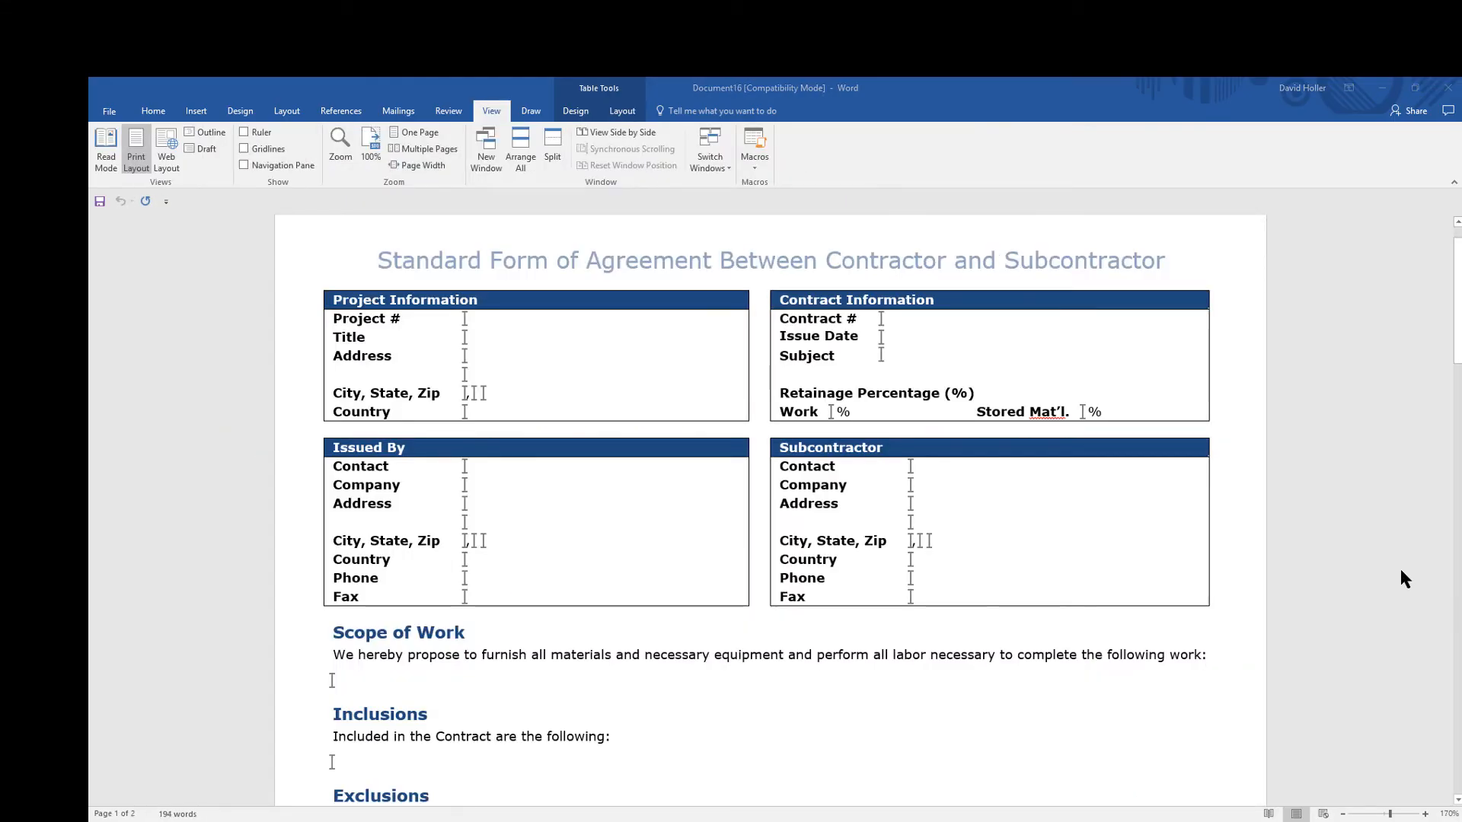
Examine the subcontract template from the project information tables through the merge fields, Schedule of Values and signature block
scroll(1394, 599, down, 3)
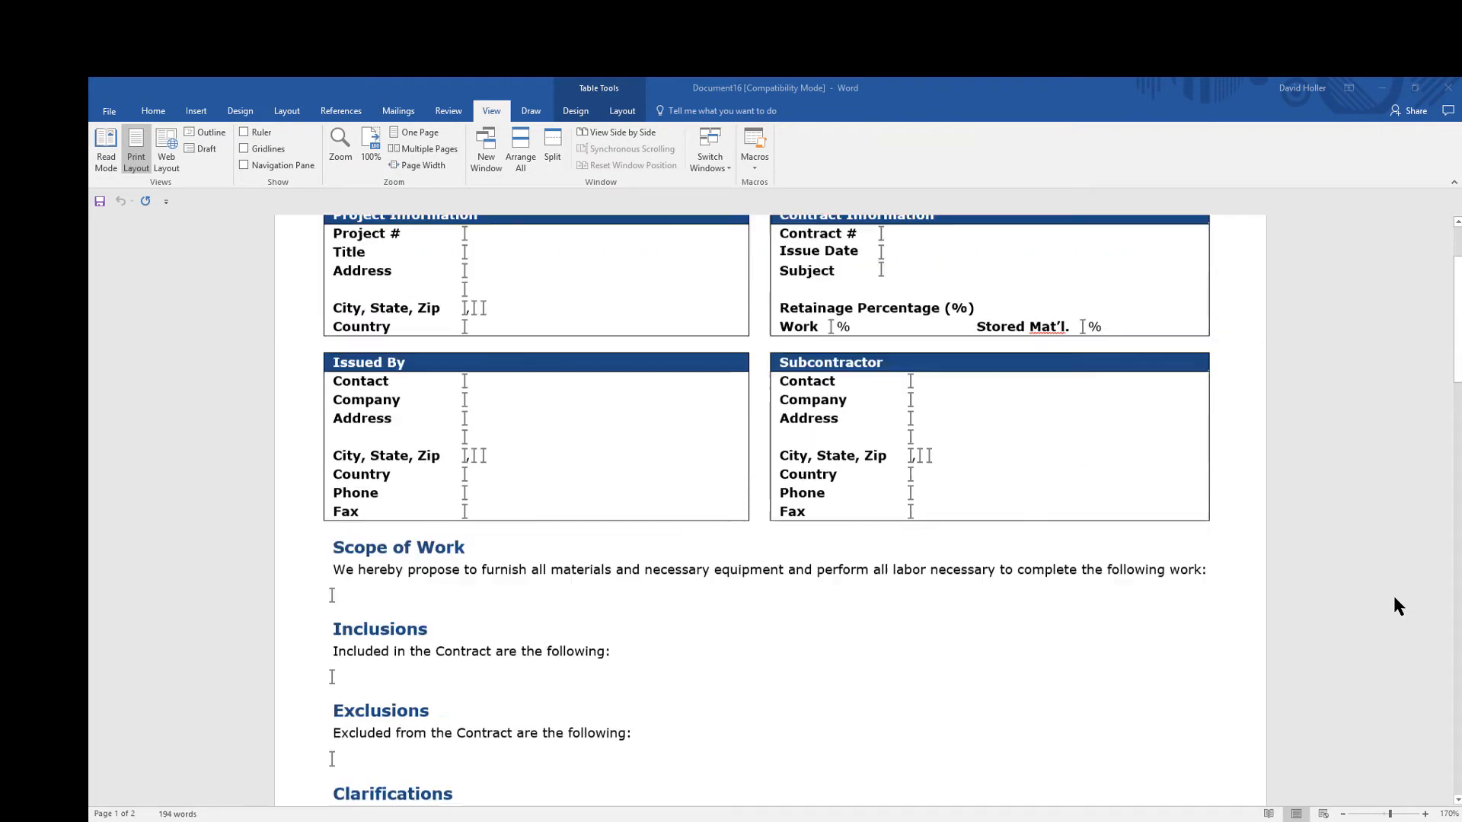
scroll(1395, 599, down, 5)
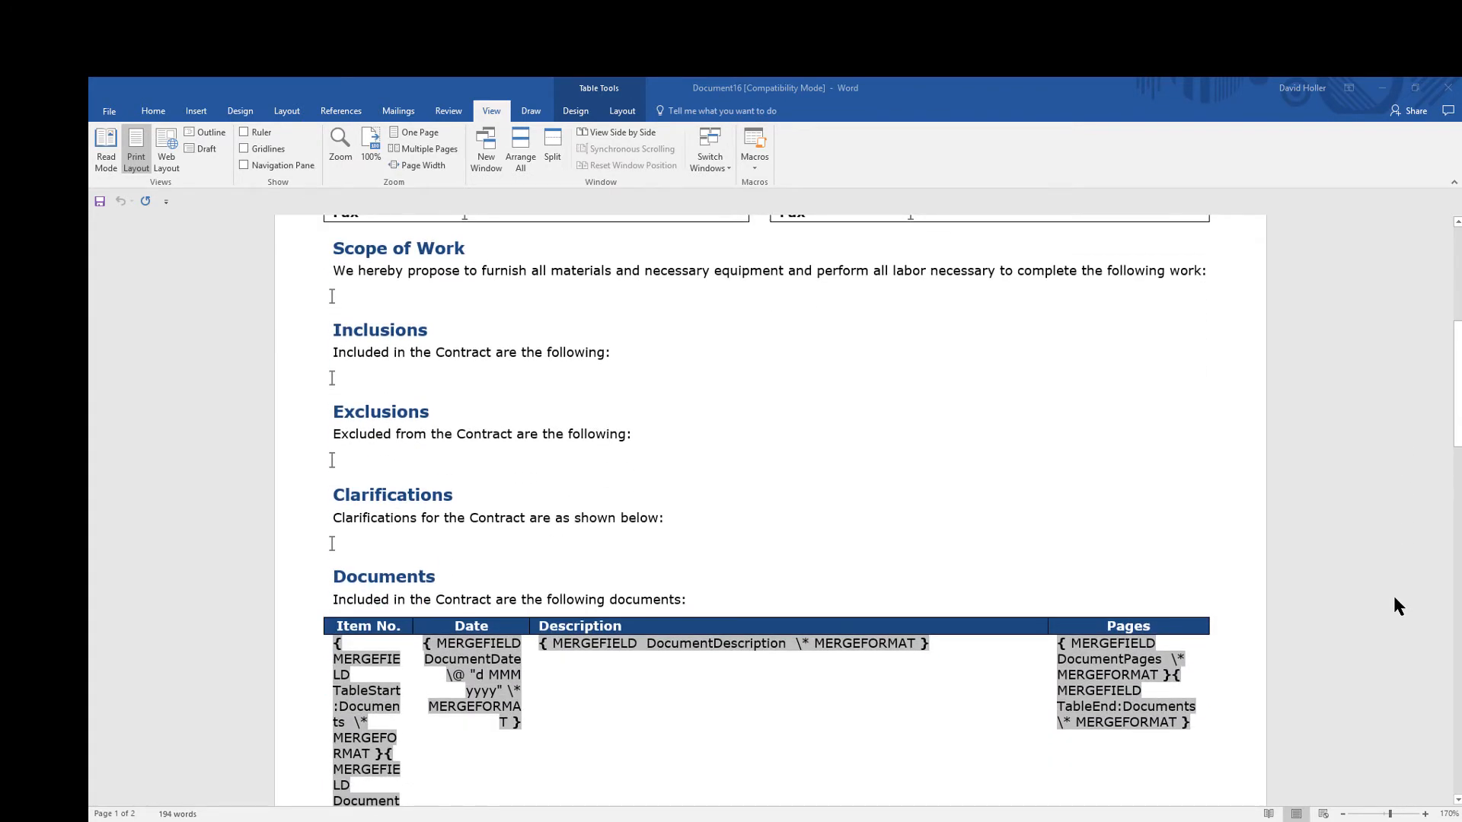
scroll(1398, 605, down, 9)
scroll(1398, 606, down, 9)
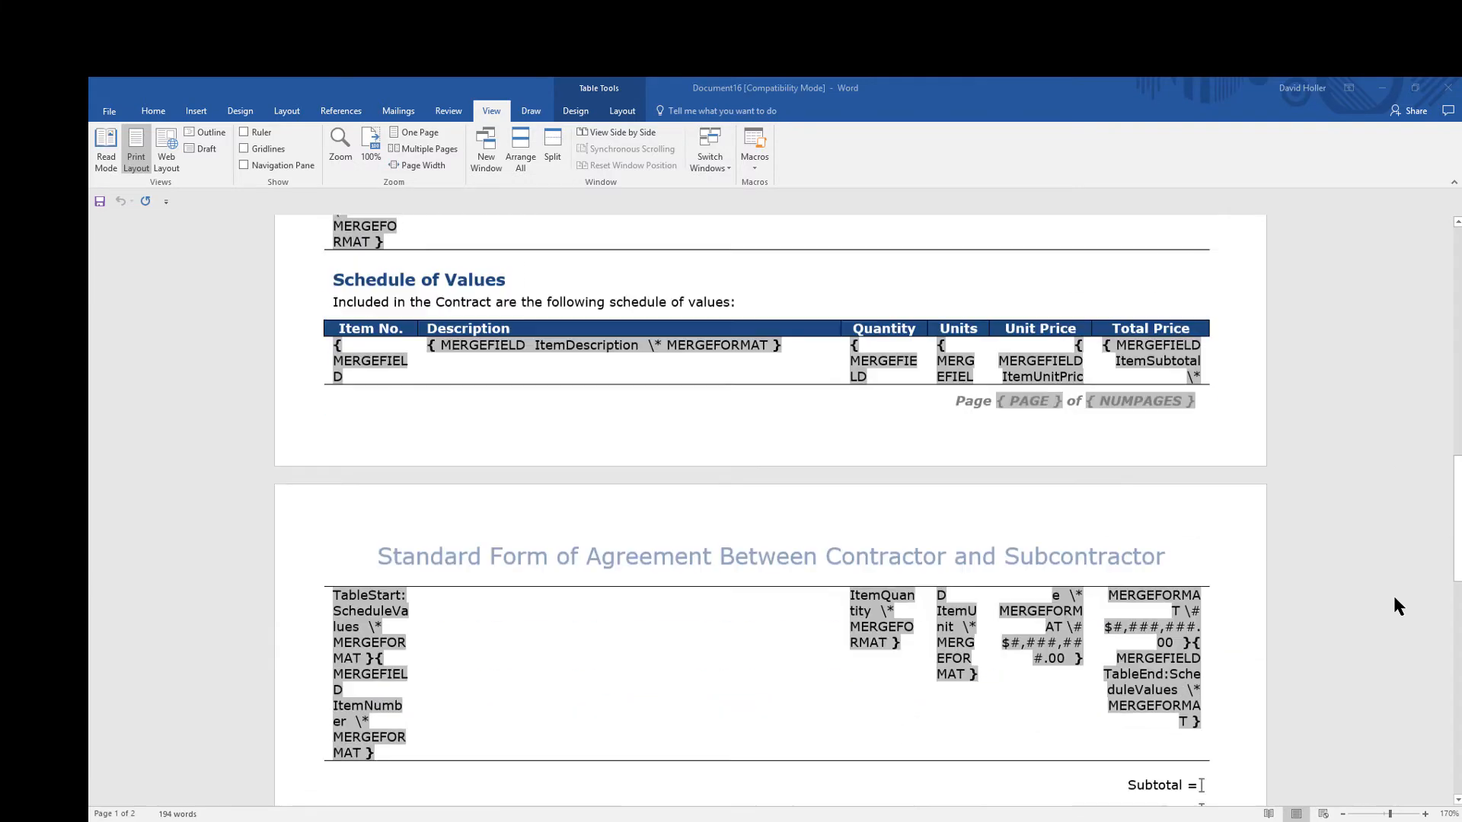
scroll(1396, 599, down, 8)
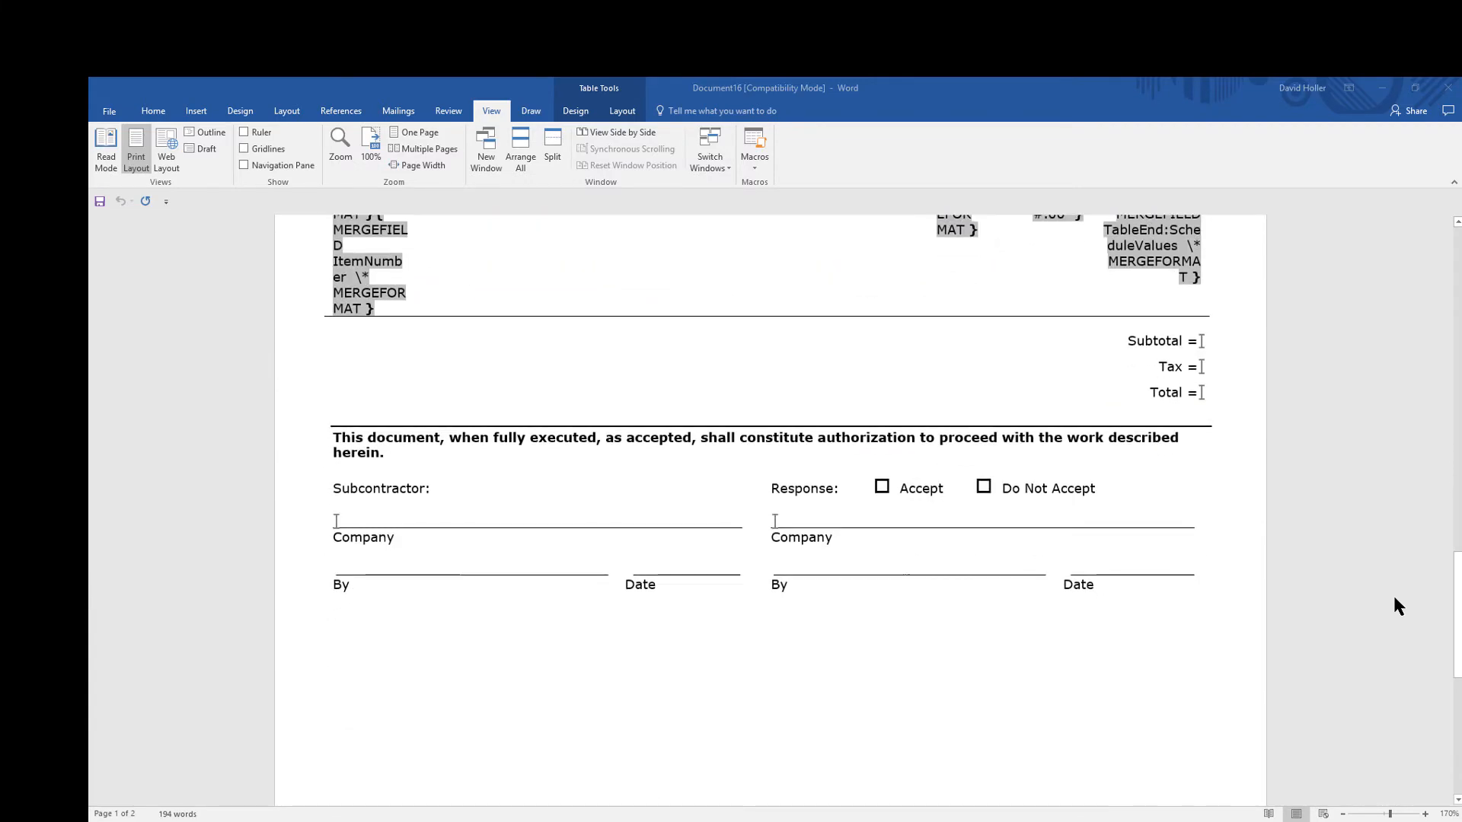
scroll(1396, 599, up, 4)
scroll(1395, 600, up, 20)
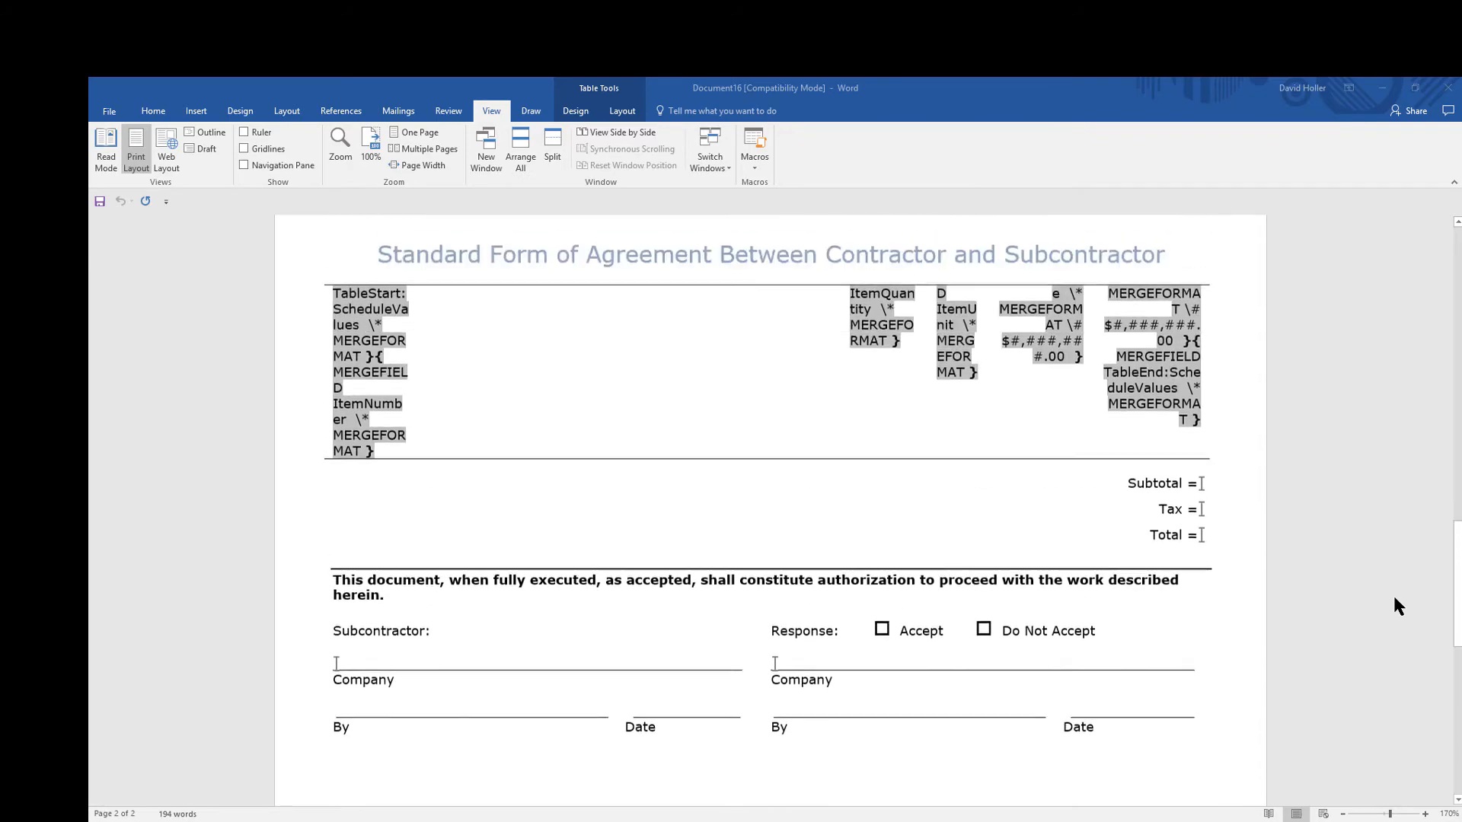
scroll(1398, 606, up, 7)
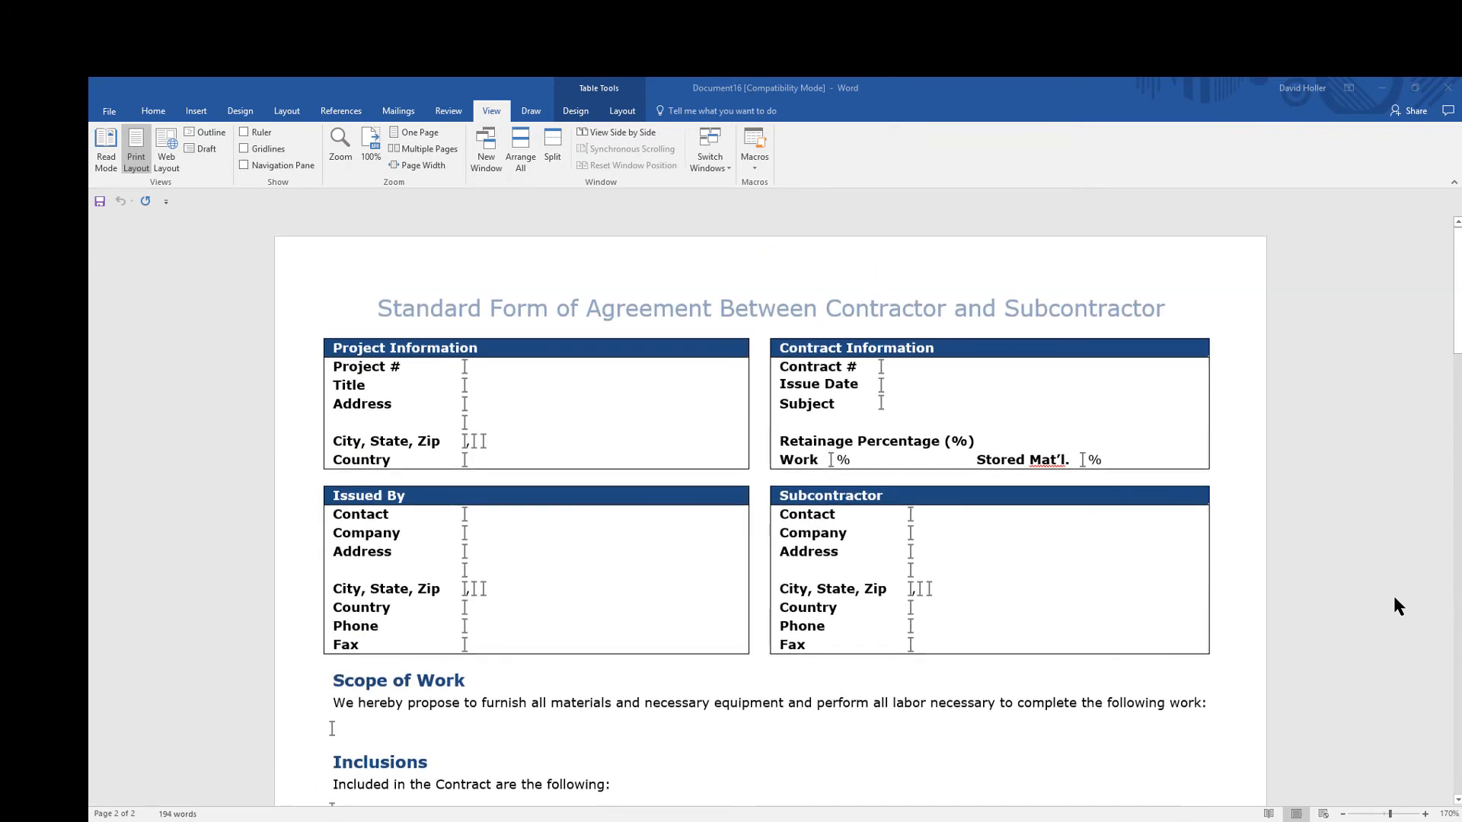
scroll(1395, 600, down, 2)
scroll(1395, 600, up, 1)
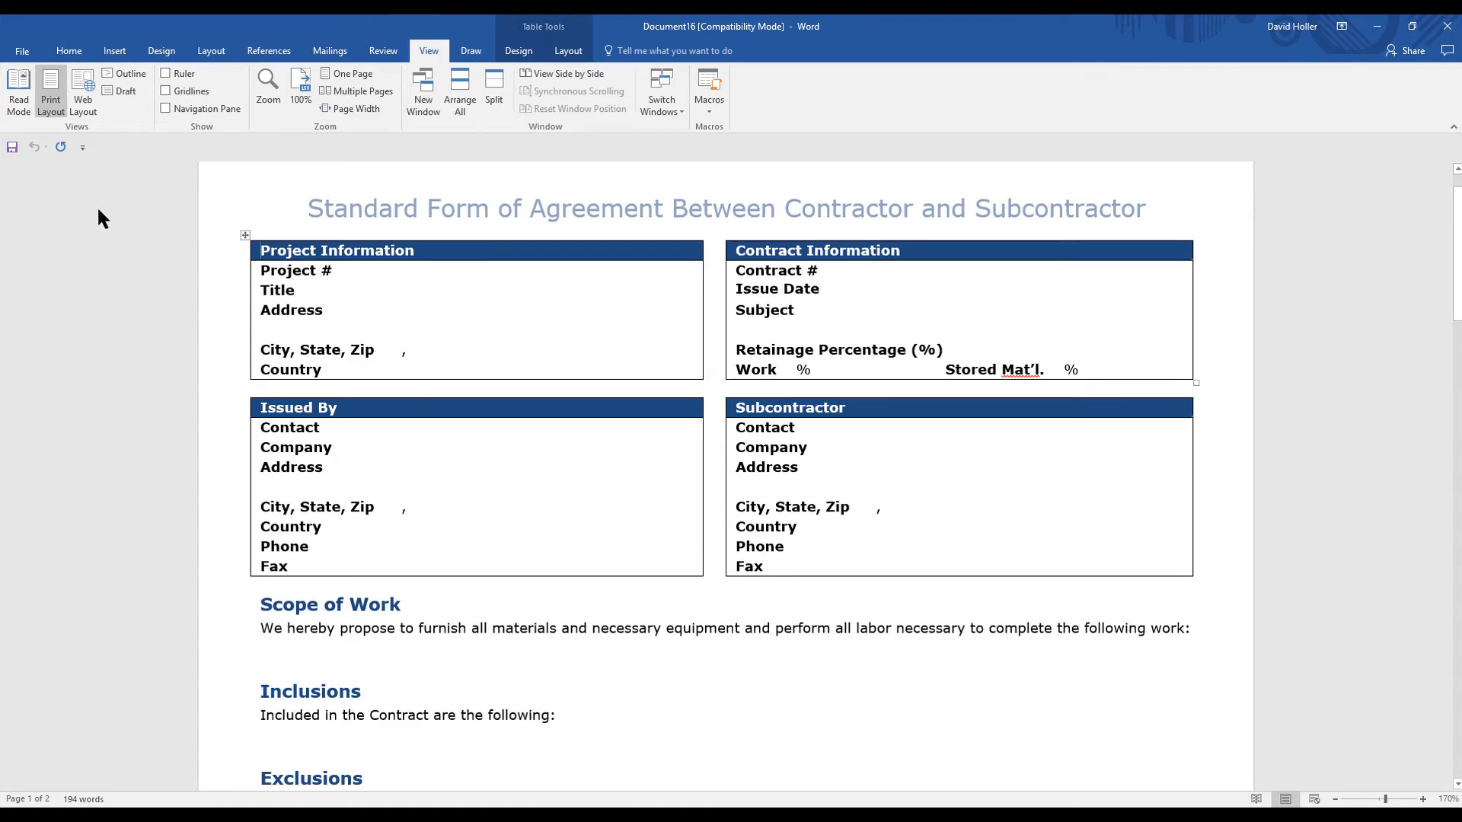
Turn on Show bookmarks under Show document content in Word's advanced options and apply the change
click(21, 51)
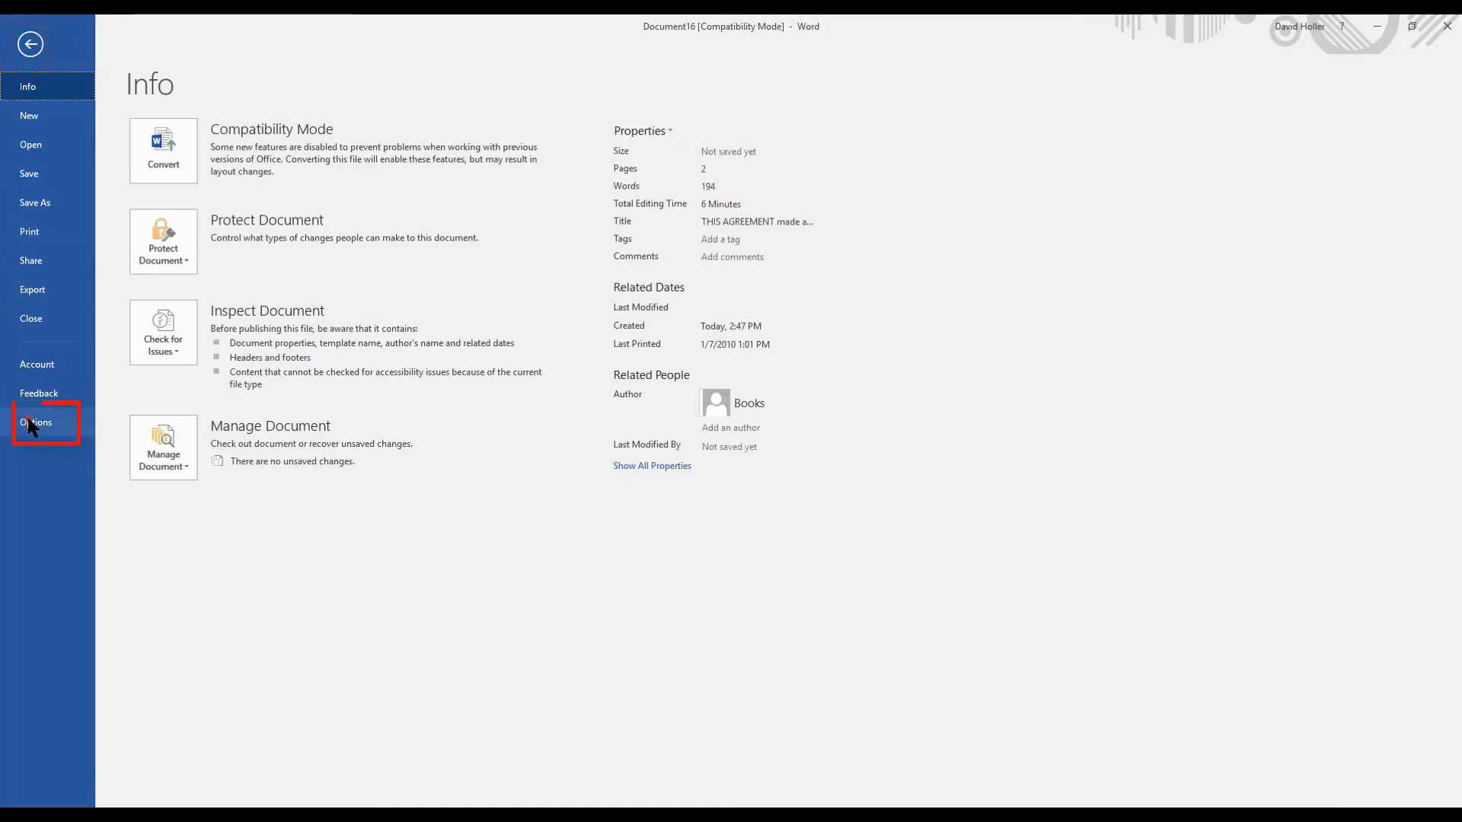
click(30, 426)
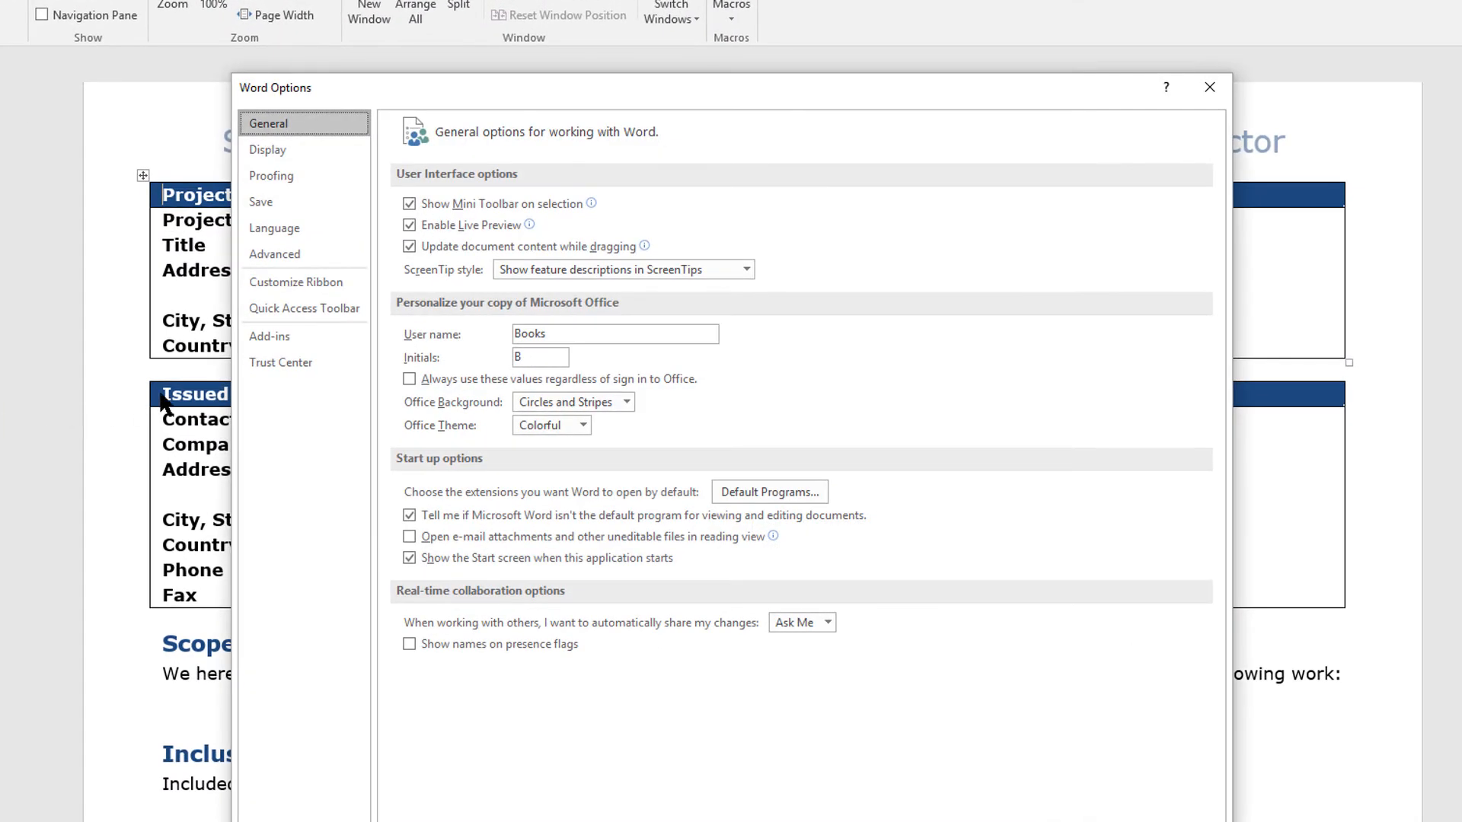
click(285, 256)
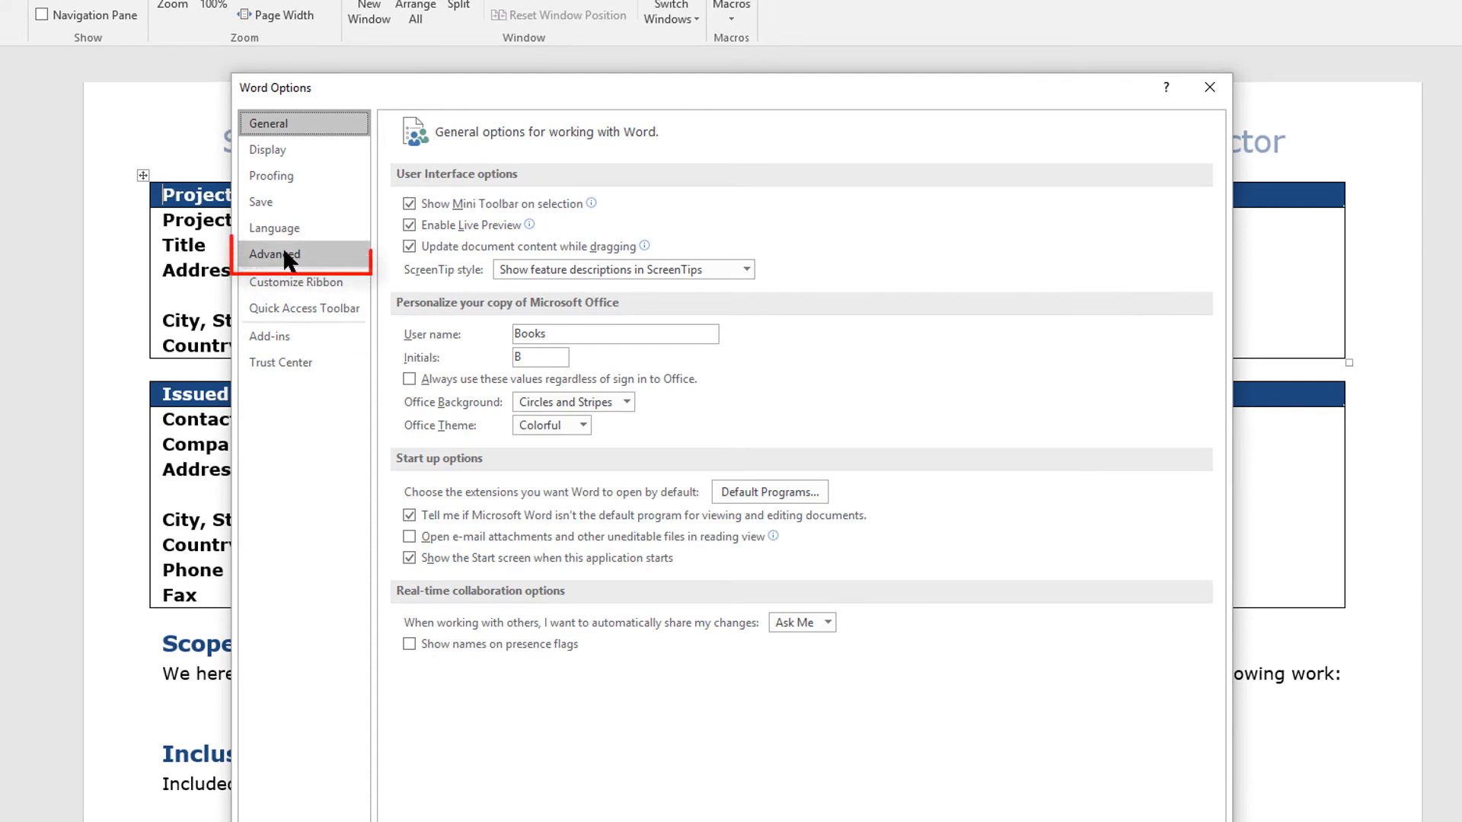
scroll(551, 381, down, 6)
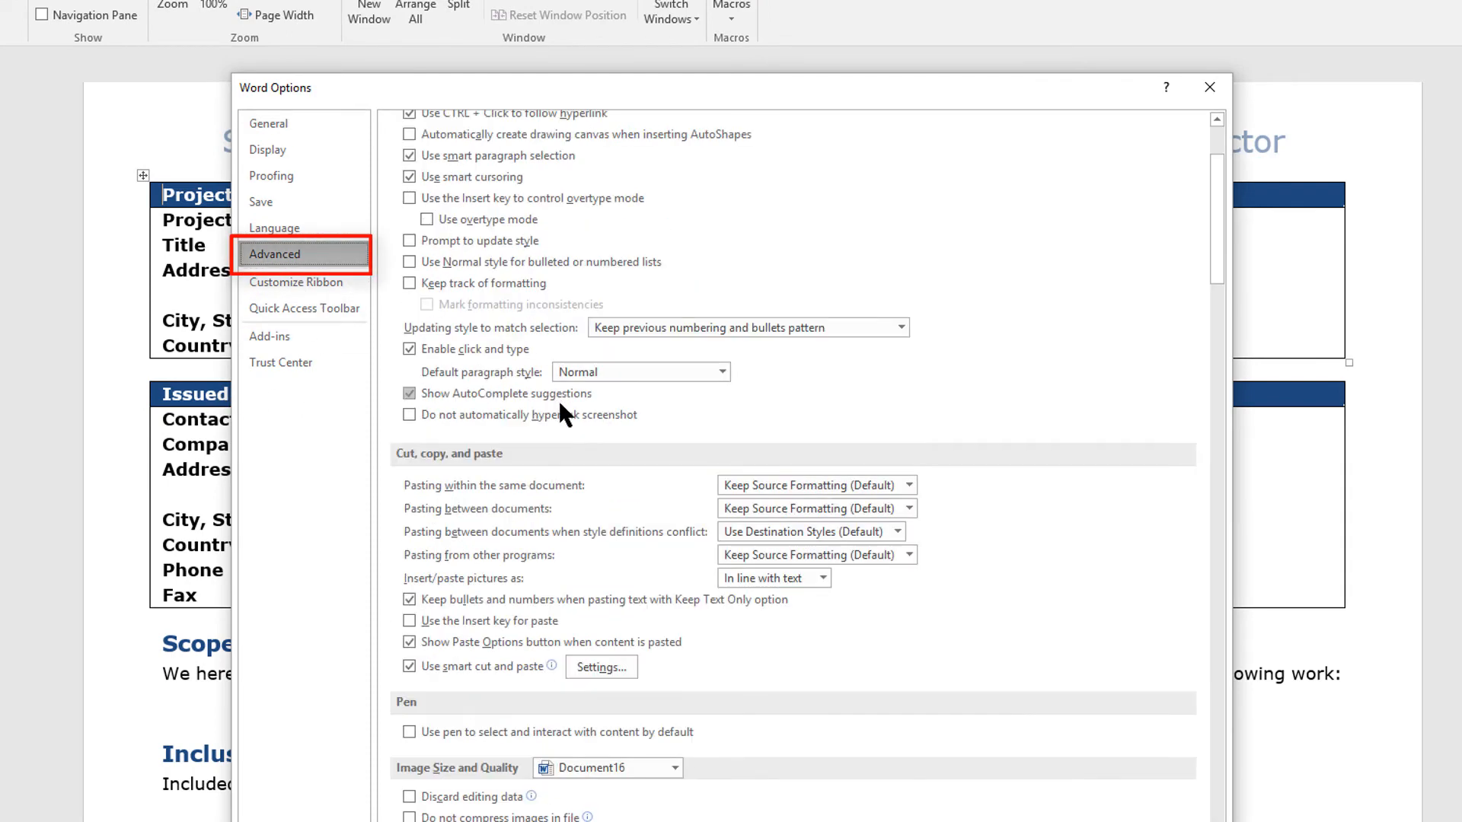
scroll(565, 501, down, 3)
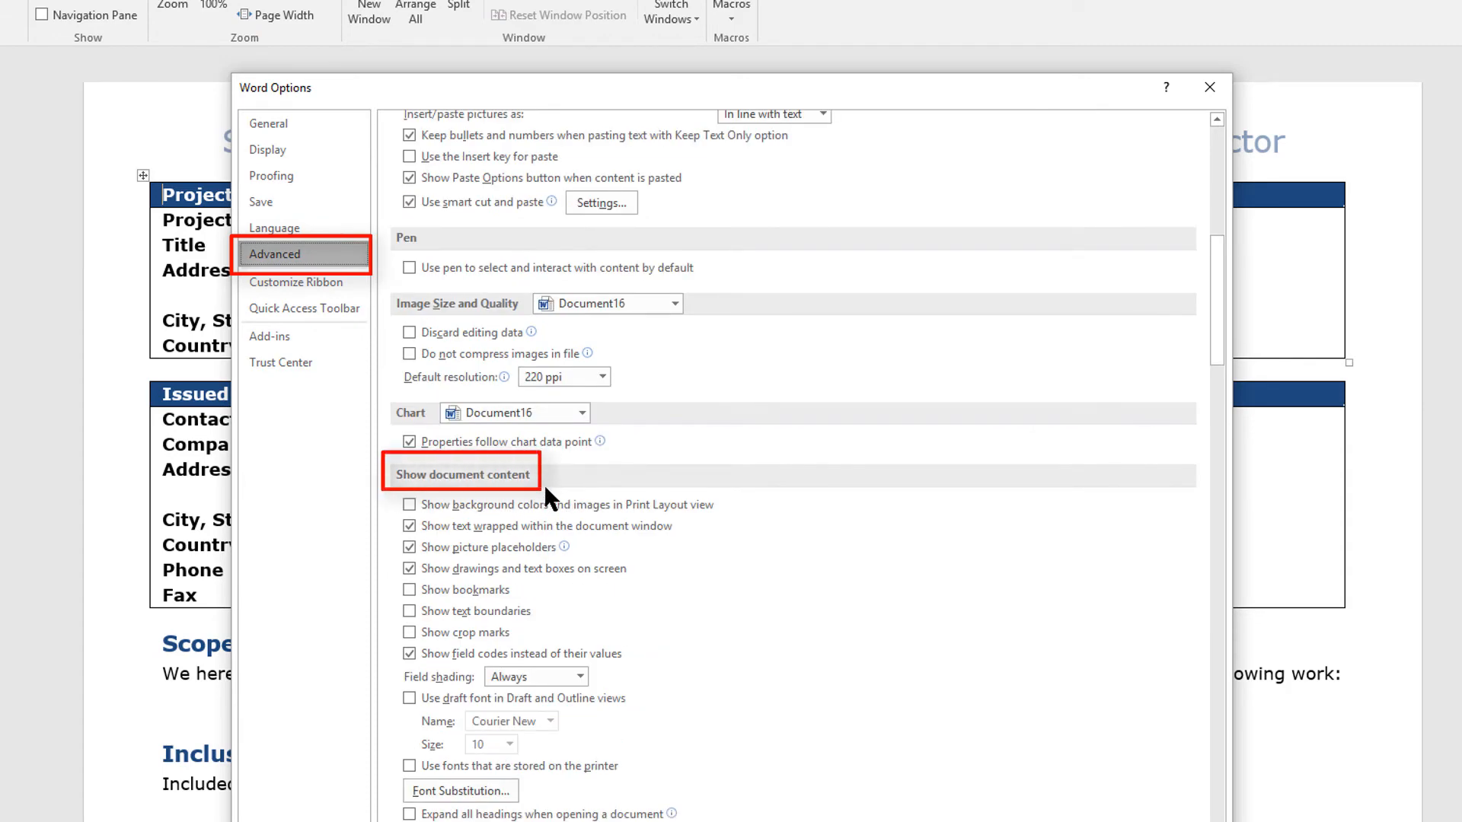
click(406, 588)
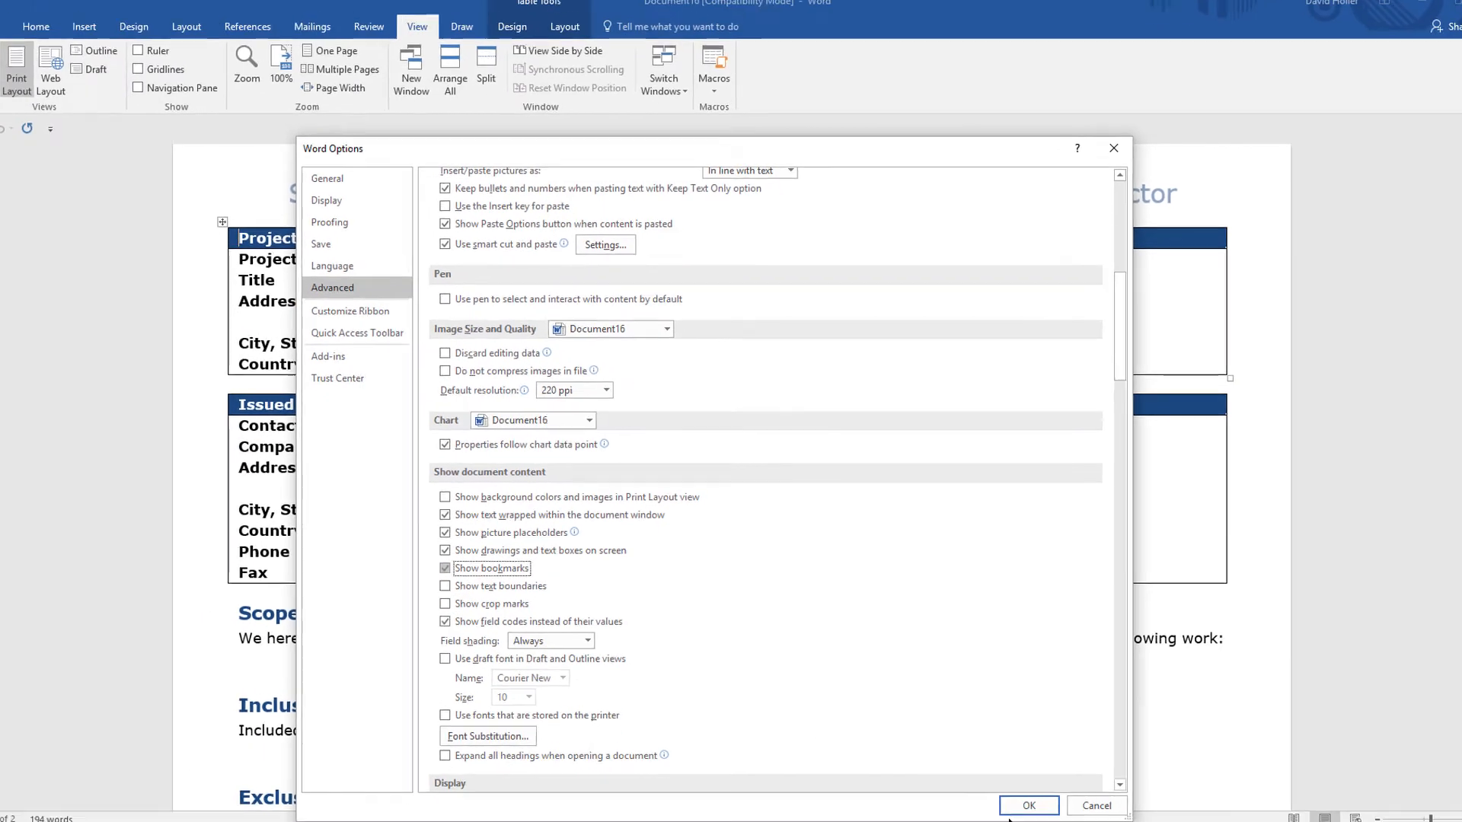
click(1028, 804)
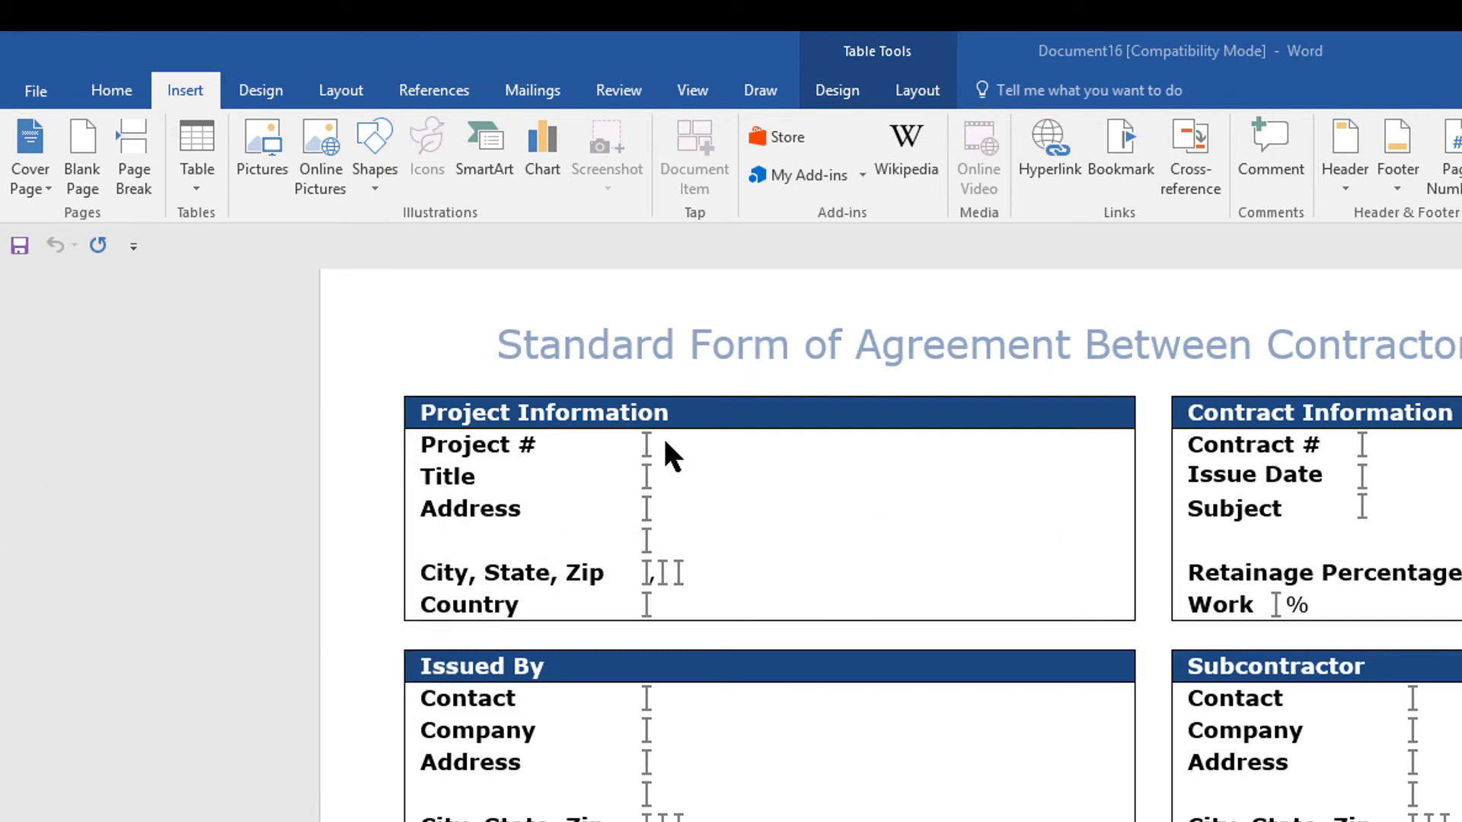
Look up the bookmark beside Project #, keeping its dialog clear of the field, and bring up the Subcontract Word template help for comparison
click(656, 443)
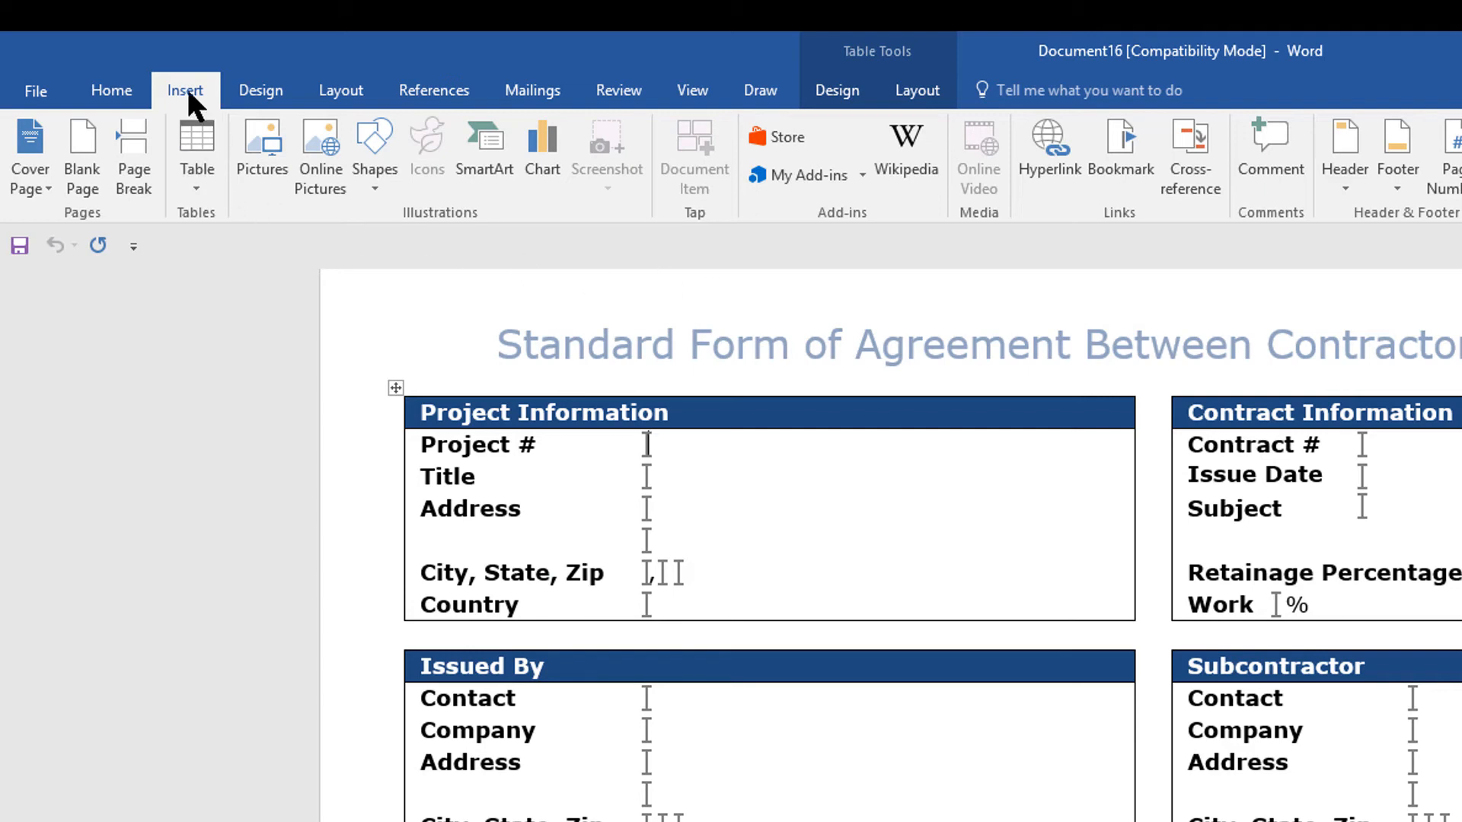
click(1123, 143)
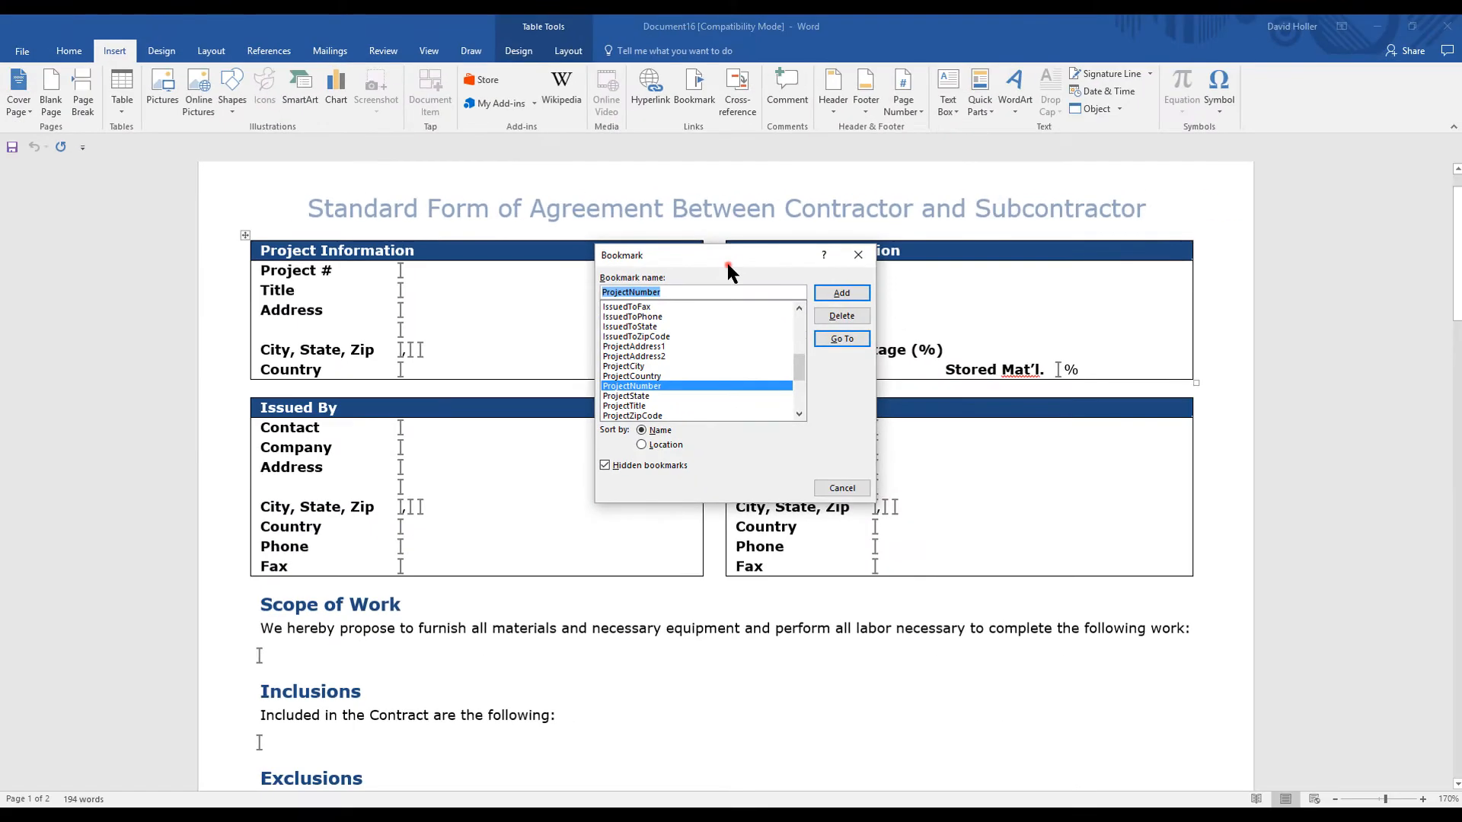
drag(1076, 303, 973, 342)
drag(650, 295, 335, 399)
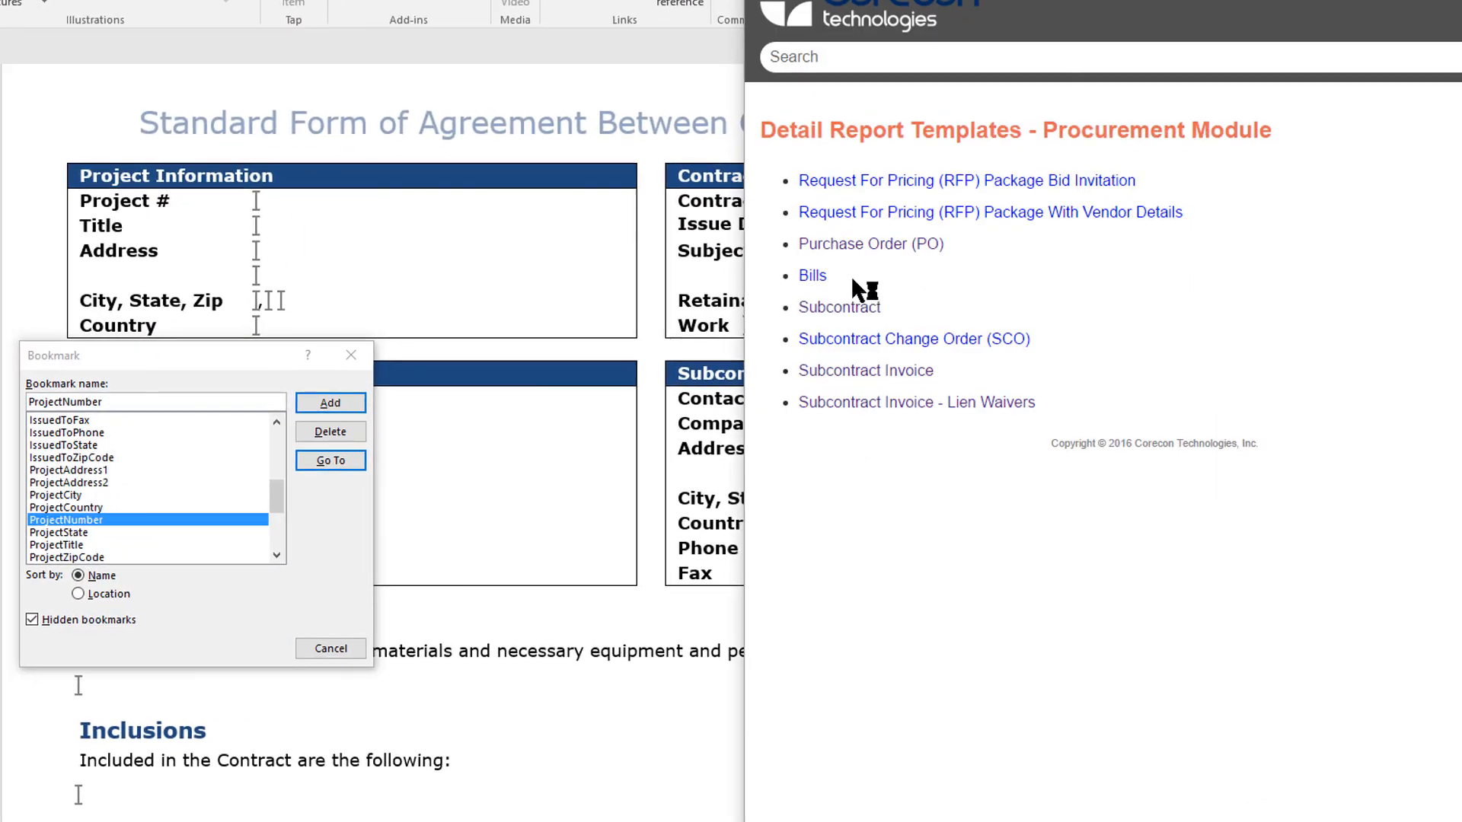
click(851, 305)
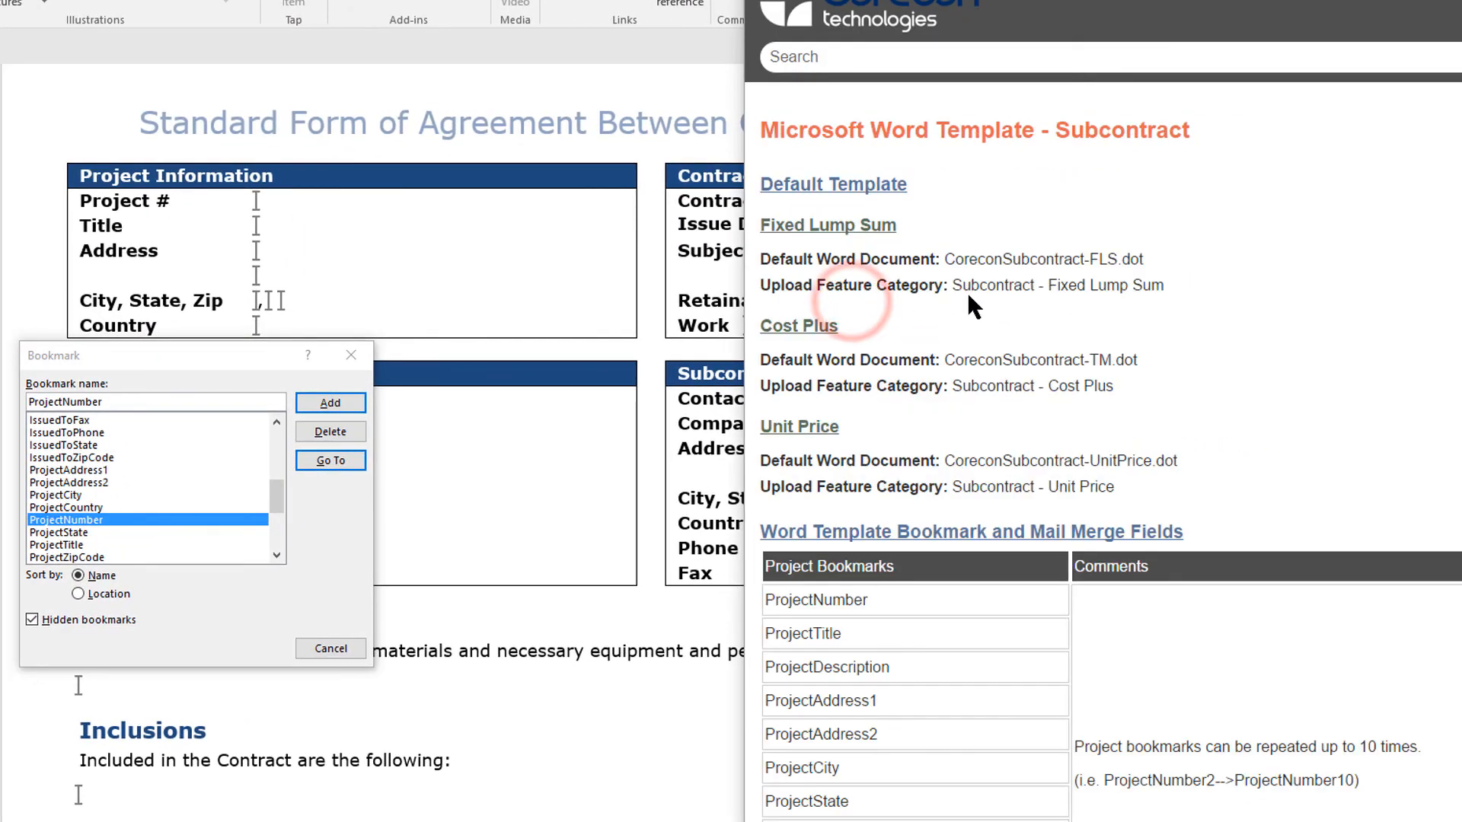
Review the Project and Subcontract Detail bookmarks in the help against the Subcontract Details fields, and close the Project # bookmark dialog in Word
scroll(990, 302, down, 5)
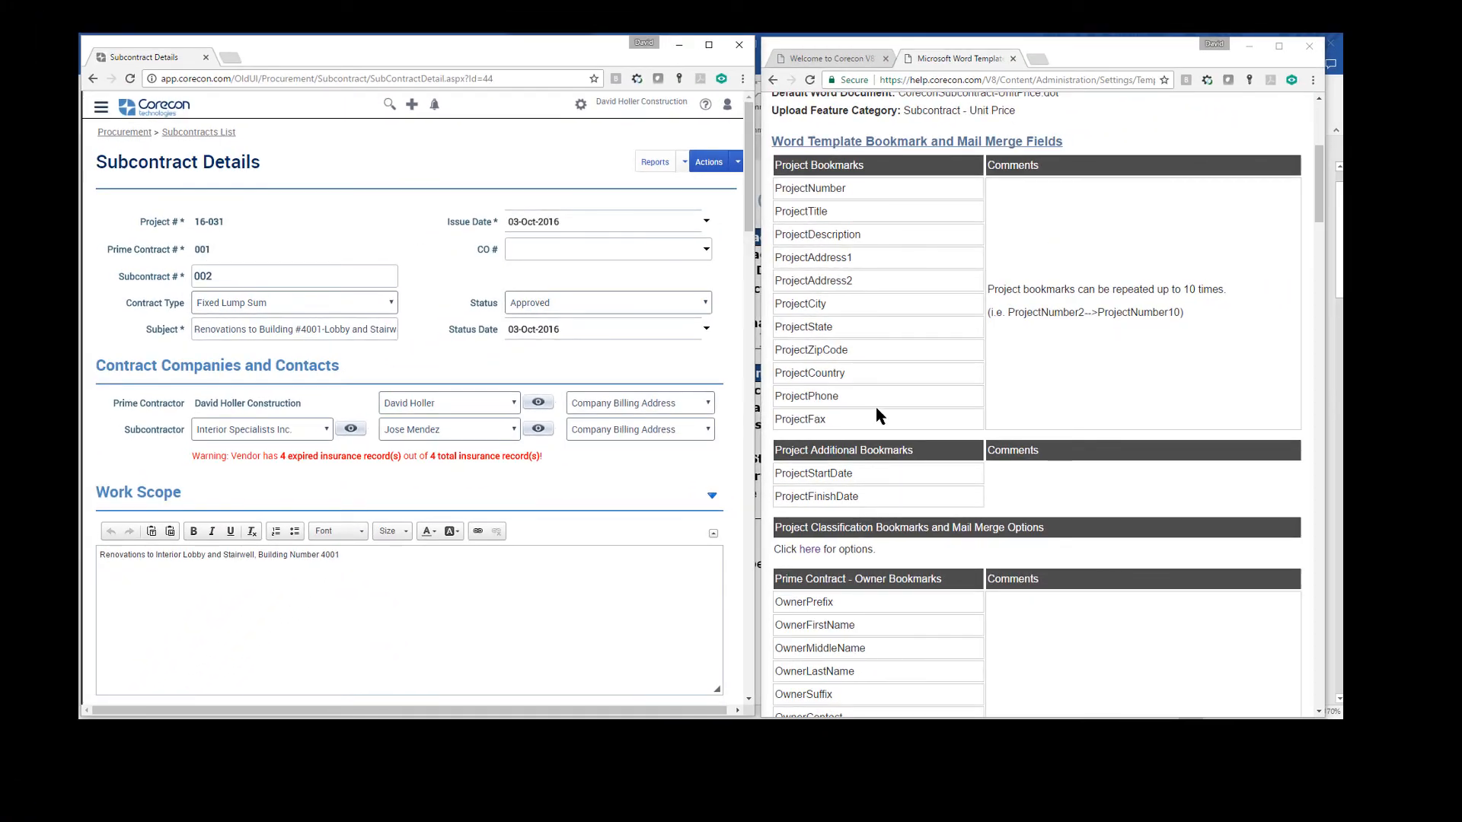
scroll(876, 411, down, 15)
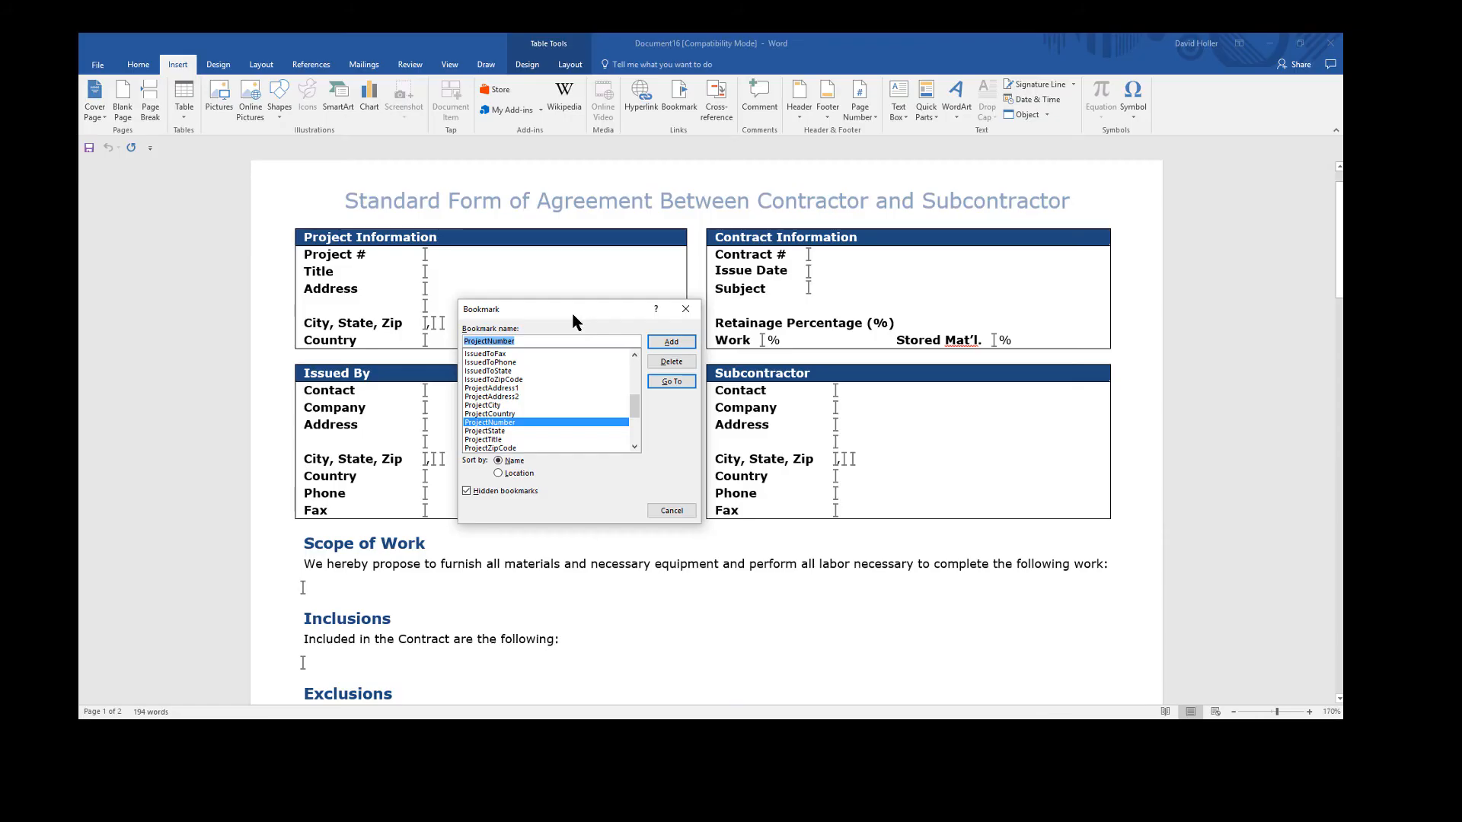
drag(571, 313, 213, 256)
click(347, 450)
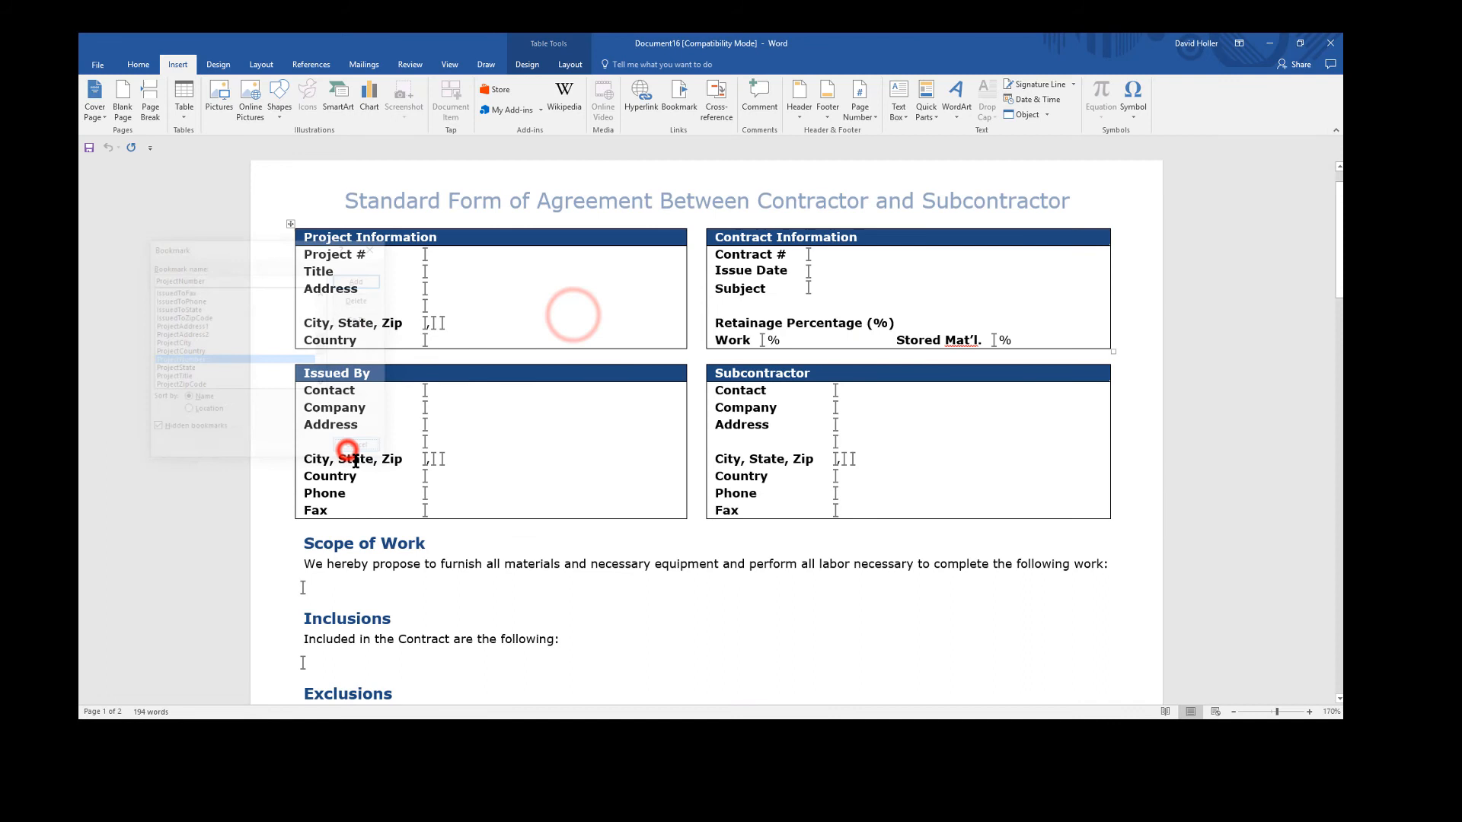
Look up the name of the bookmark placed under Scope of Work and close its dialog
click(309, 591)
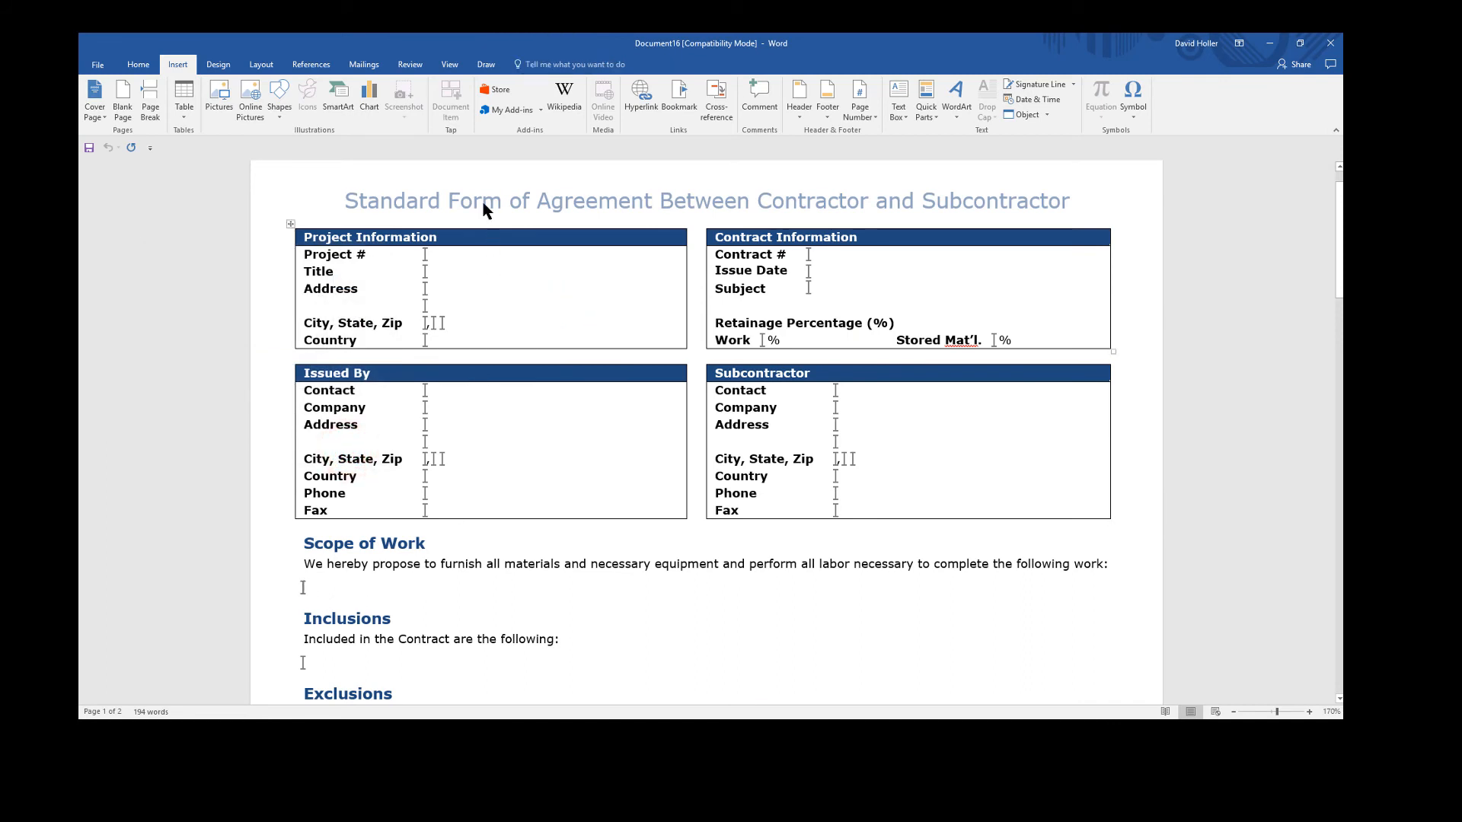
click(678, 99)
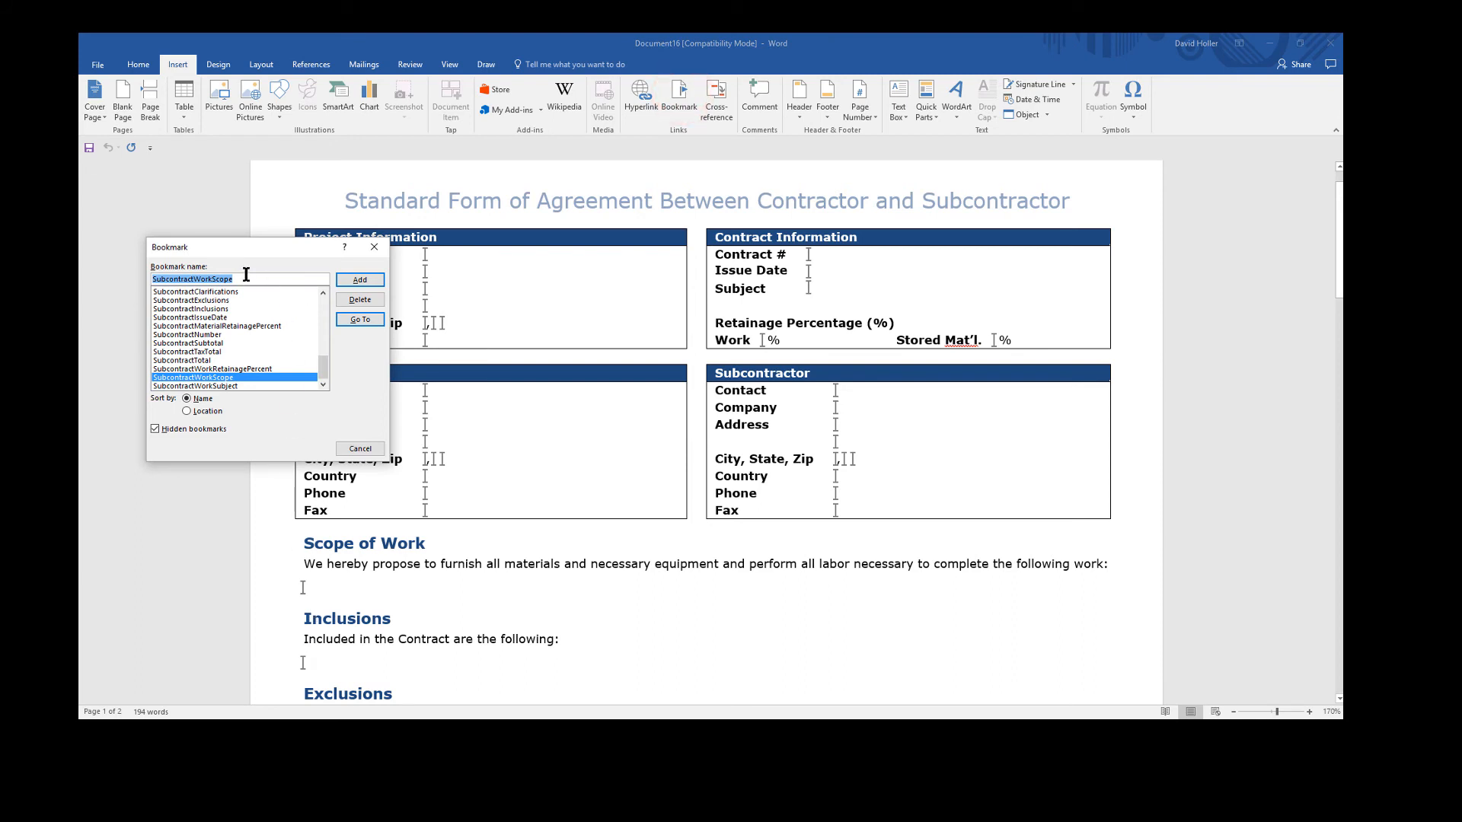
click(369, 449)
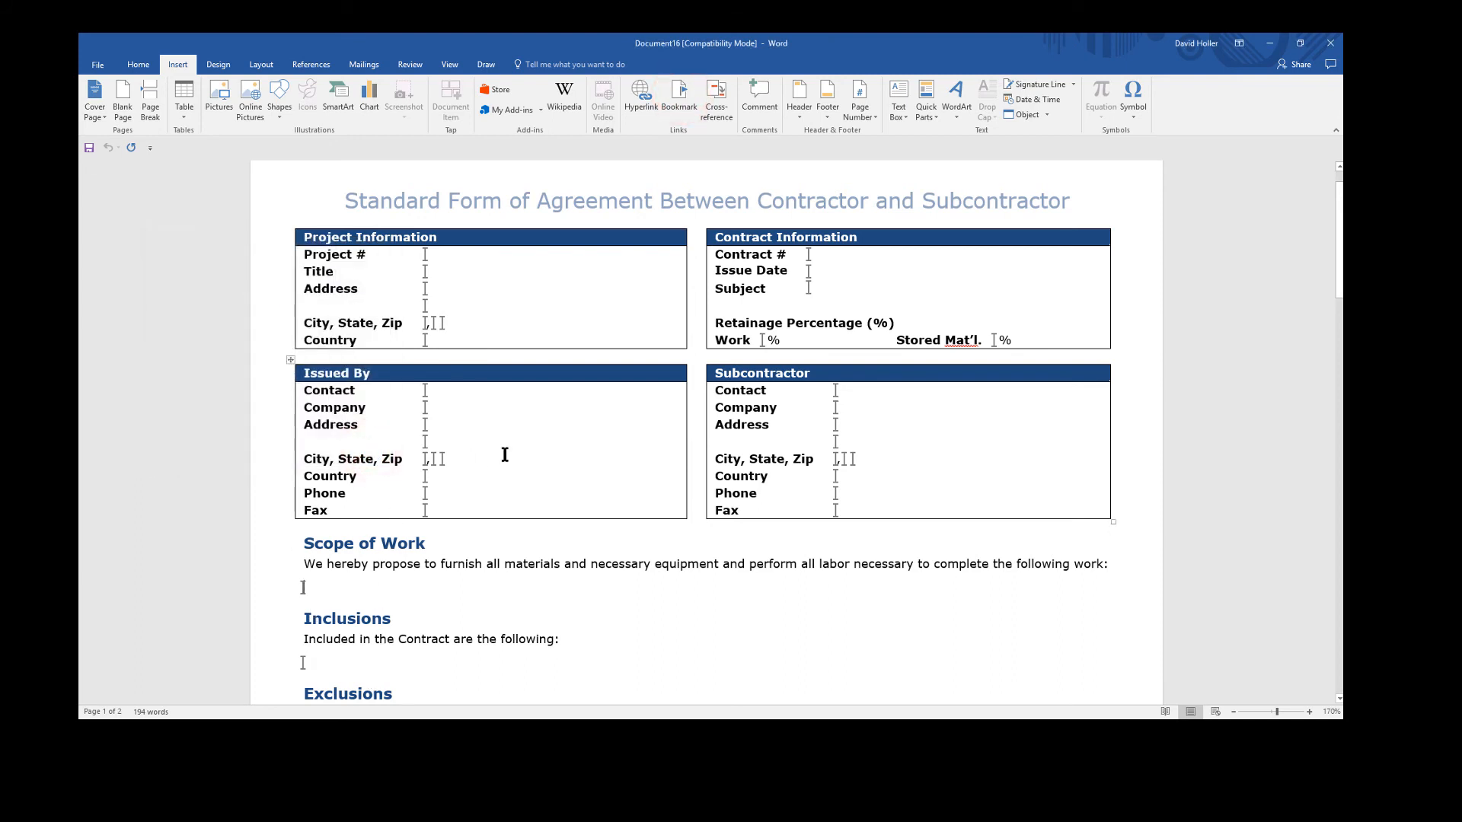
Examine the mail merge fields in the template's Documents and Schedule of Values tables
scroll(505, 454, down, 6)
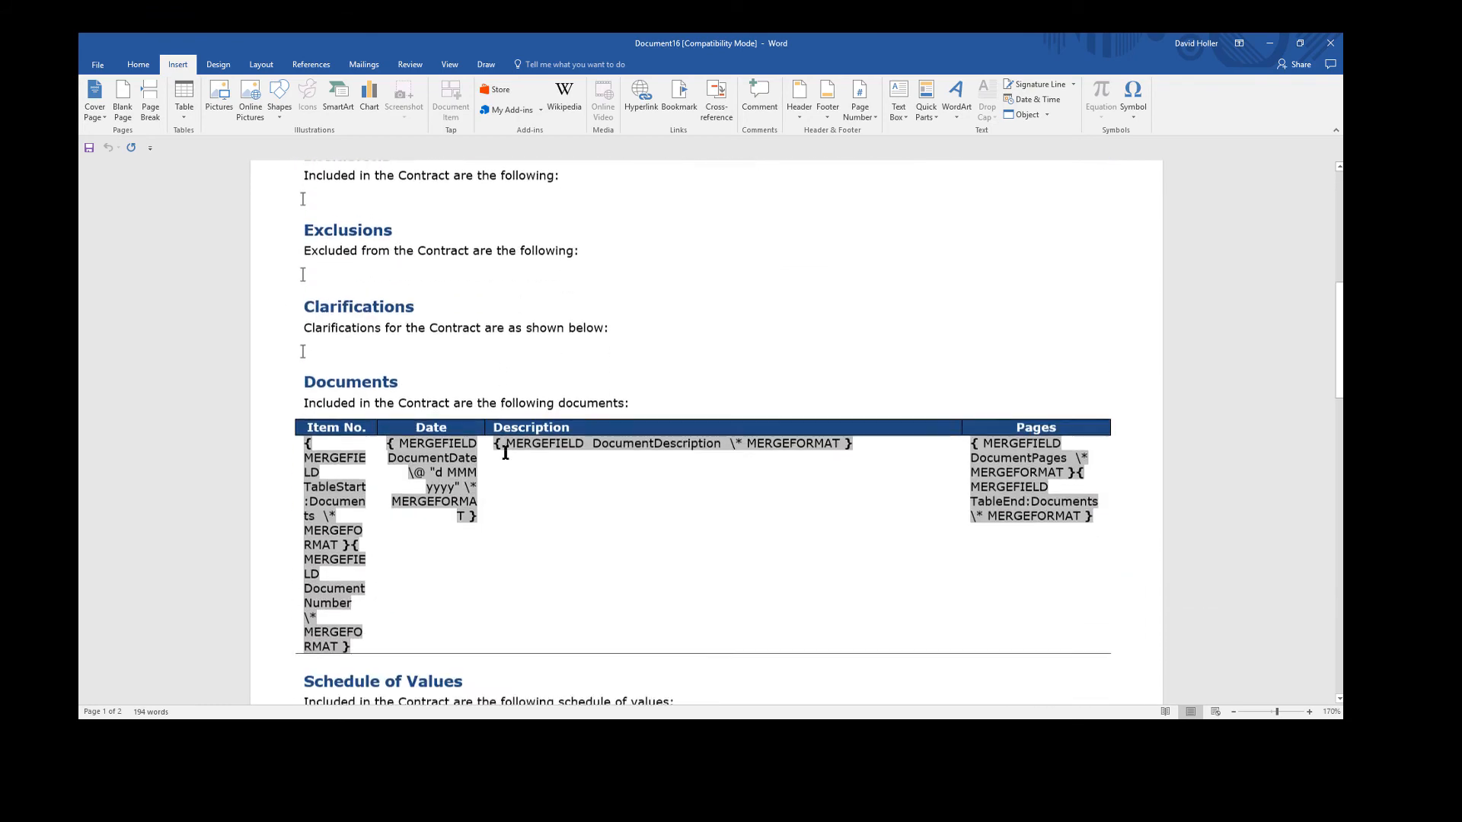
scroll(505, 455, down, 1)
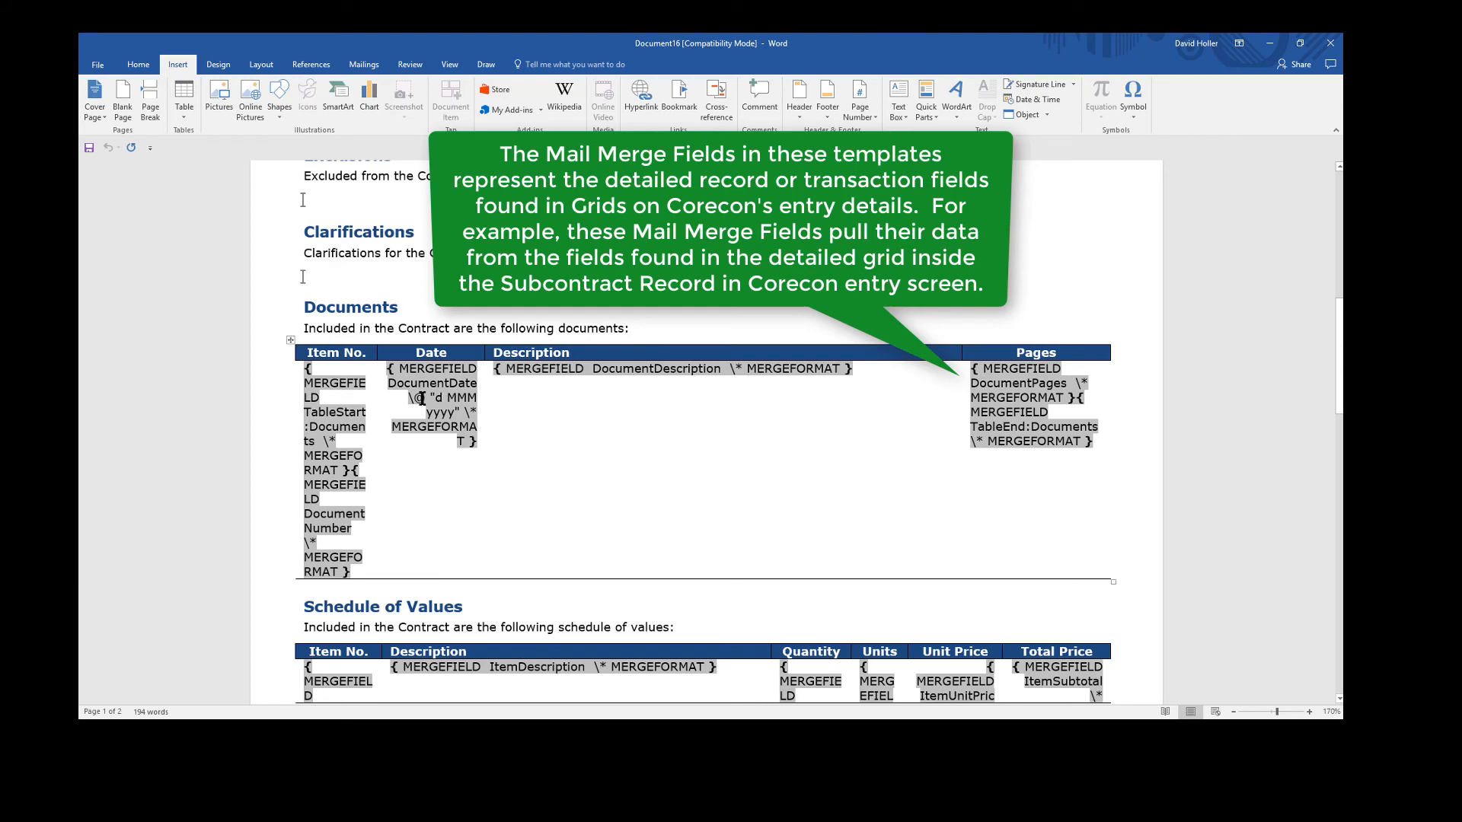
scroll(703, 476, down, 2)
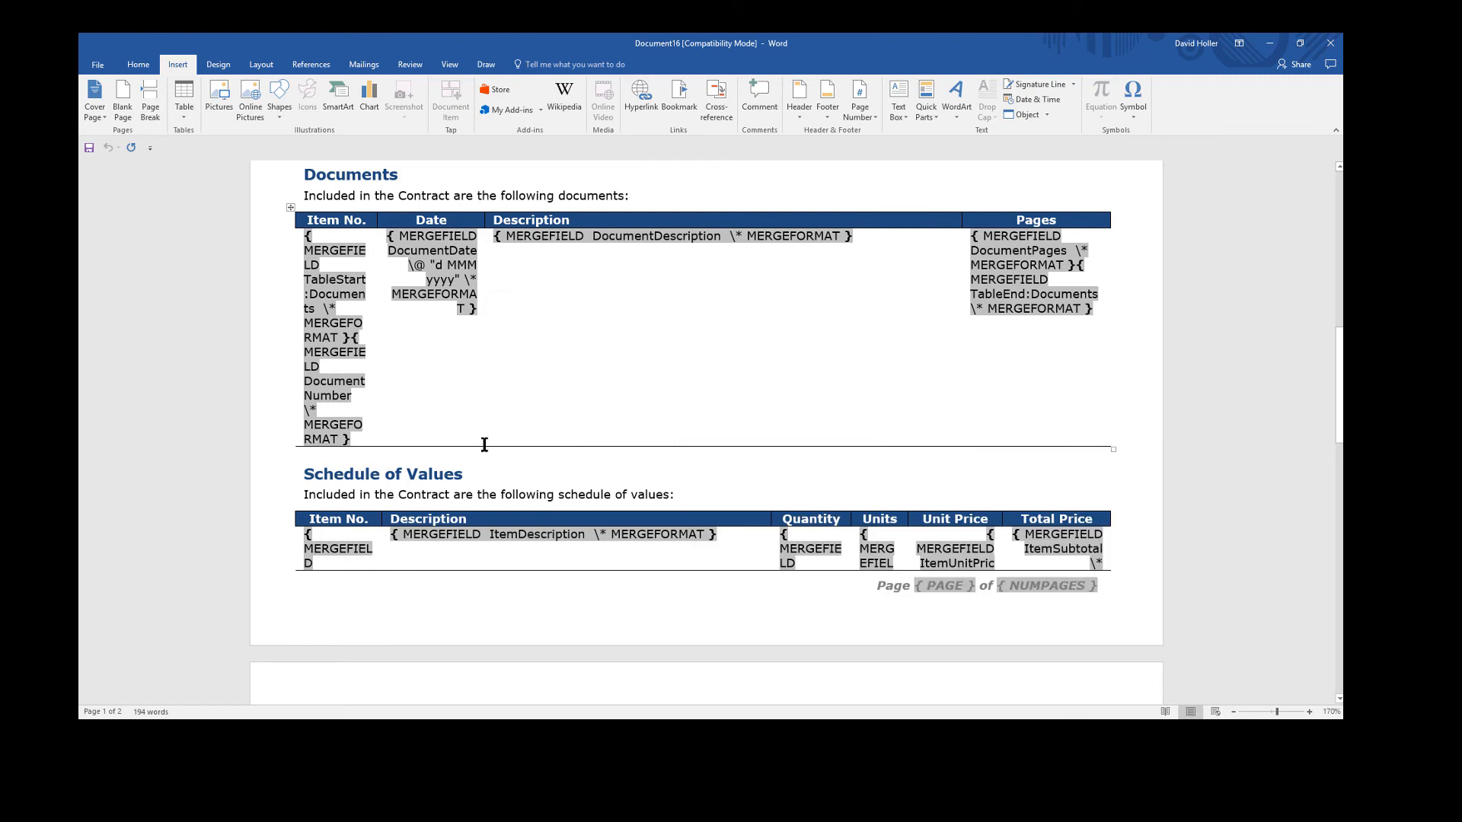
scroll(485, 445, down, 1)
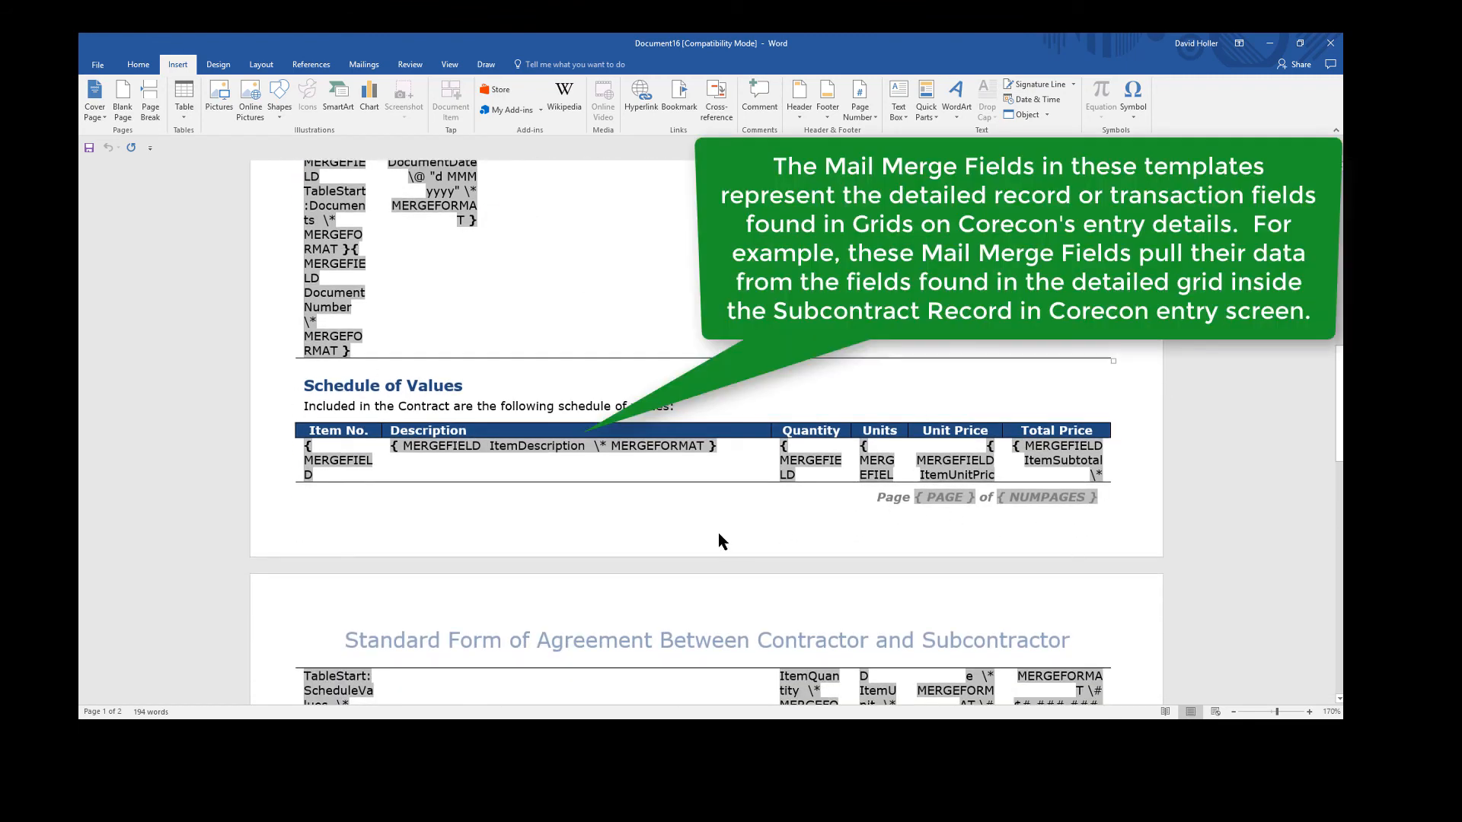
scroll(719, 541, up, 2)
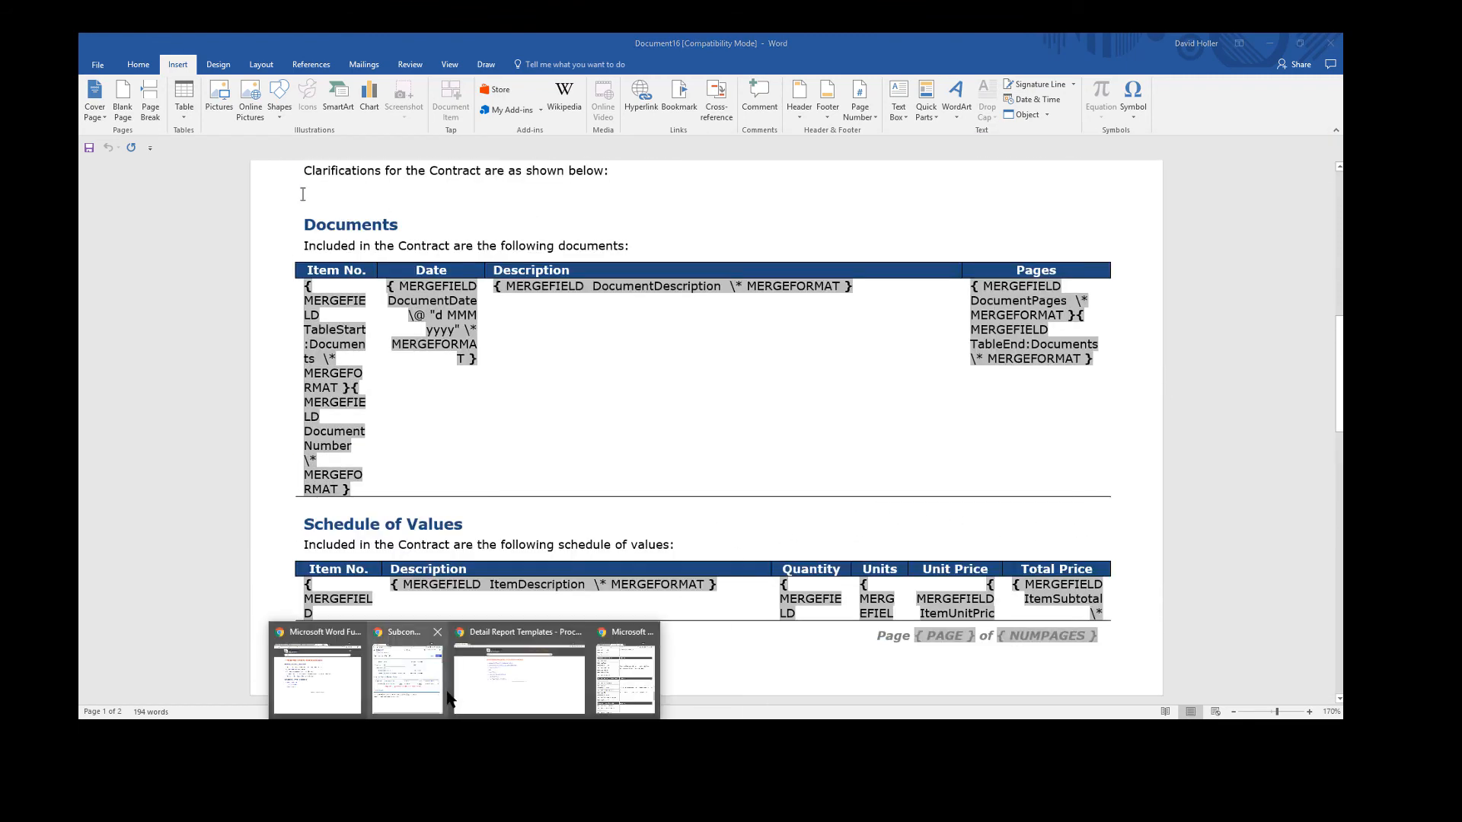
Switch to Subcontract Details in Chrome and compare its Original Subcontract Financial Details and Documents grids with the Word template, placing the windows side by side
click(404, 697)
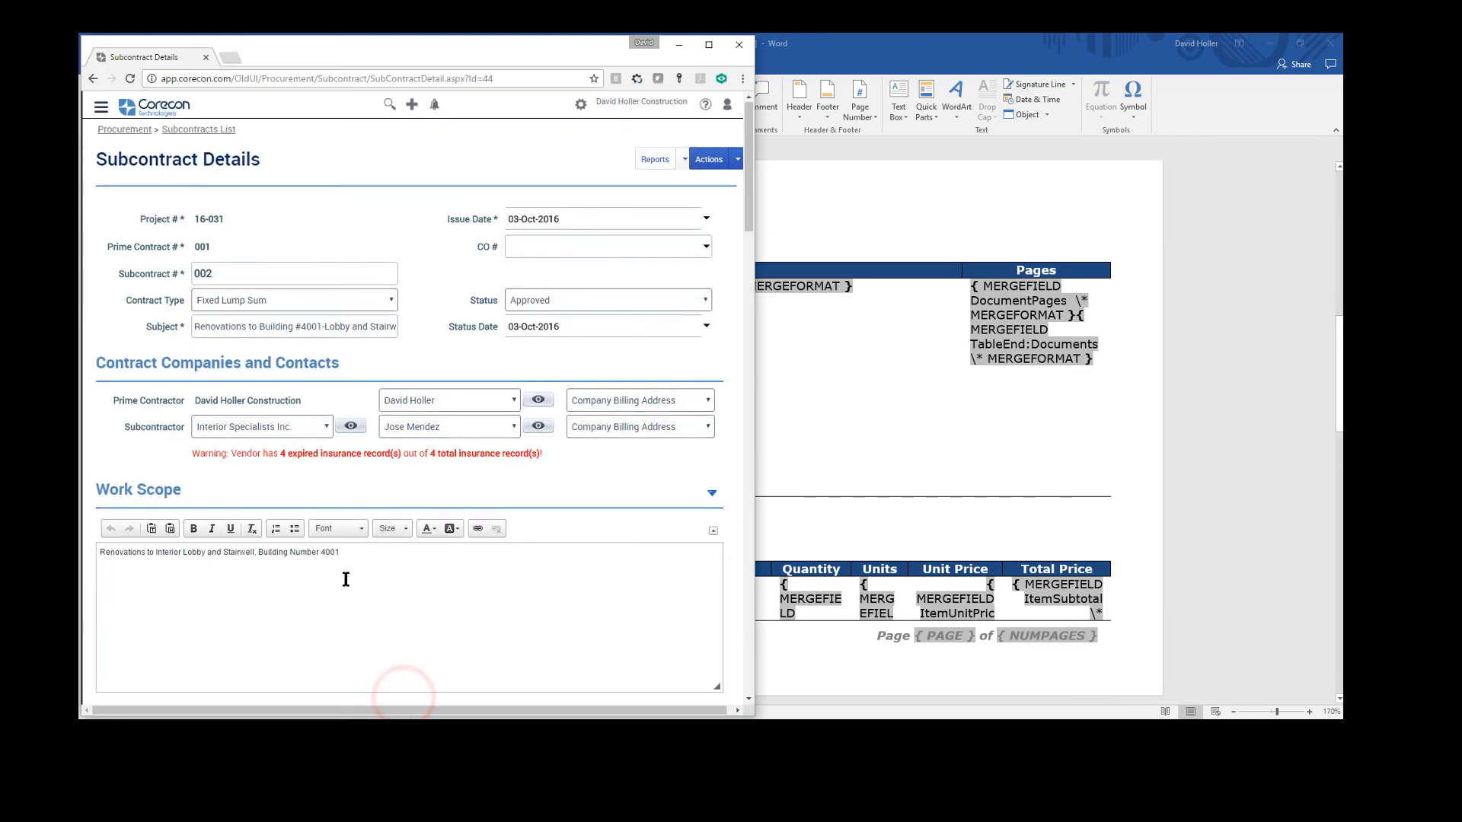
scroll(345, 580, down, 10)
scroll(346, 586, down, 1)
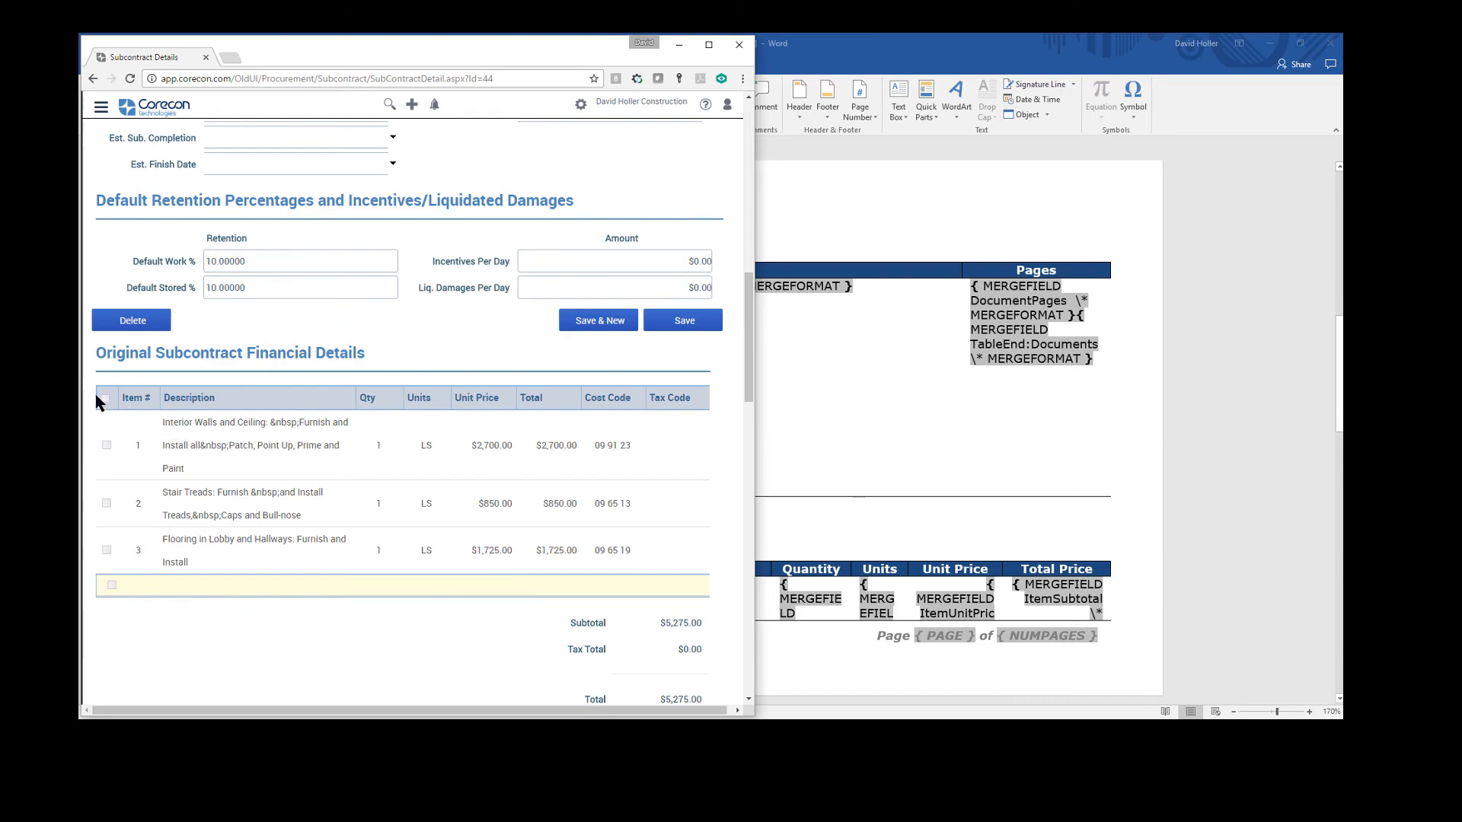
mouse_move(523, 45)
mouse_down()
mouse_move(537, 58)
mouse_move(1060, 58)
mouse_move(1062, 41)
mouse_move(1102, 41)
mouse_up()
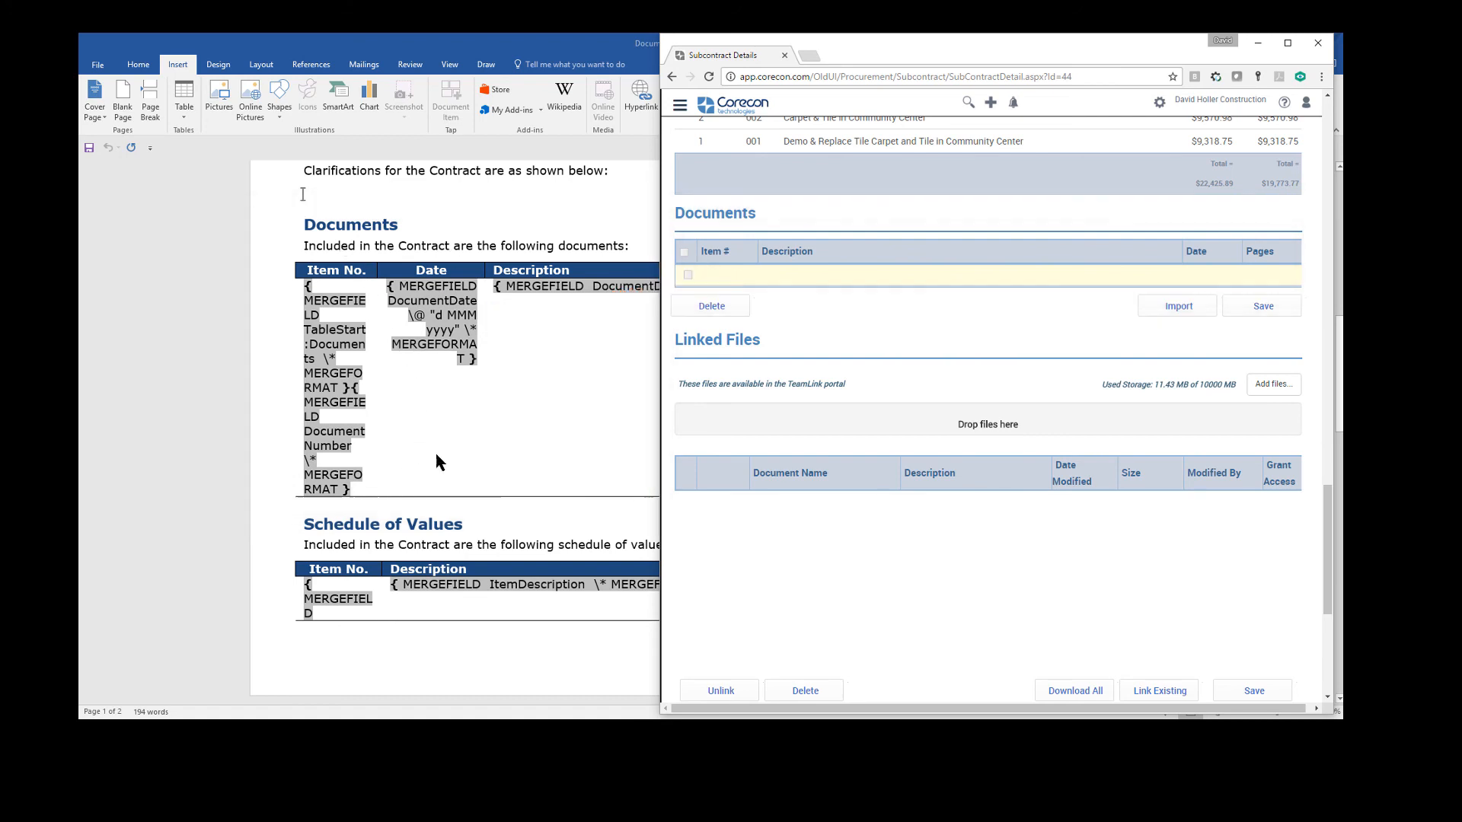
Bring up the Subcontract template help and read the linked Project Classification Bookmarks and Mail Merge Options page
click(468, 731)
click(516, 685)
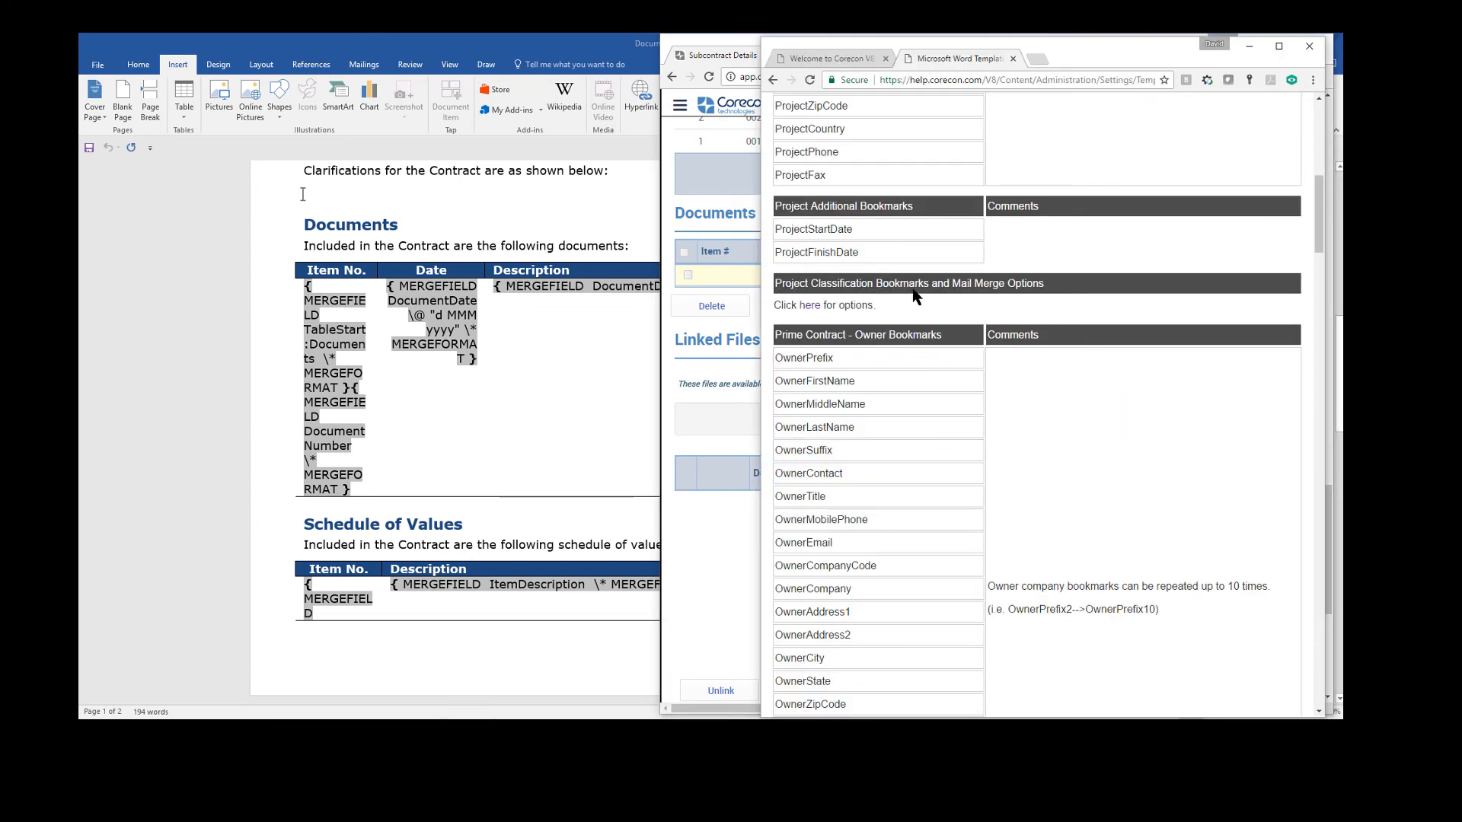
click(806, 312)
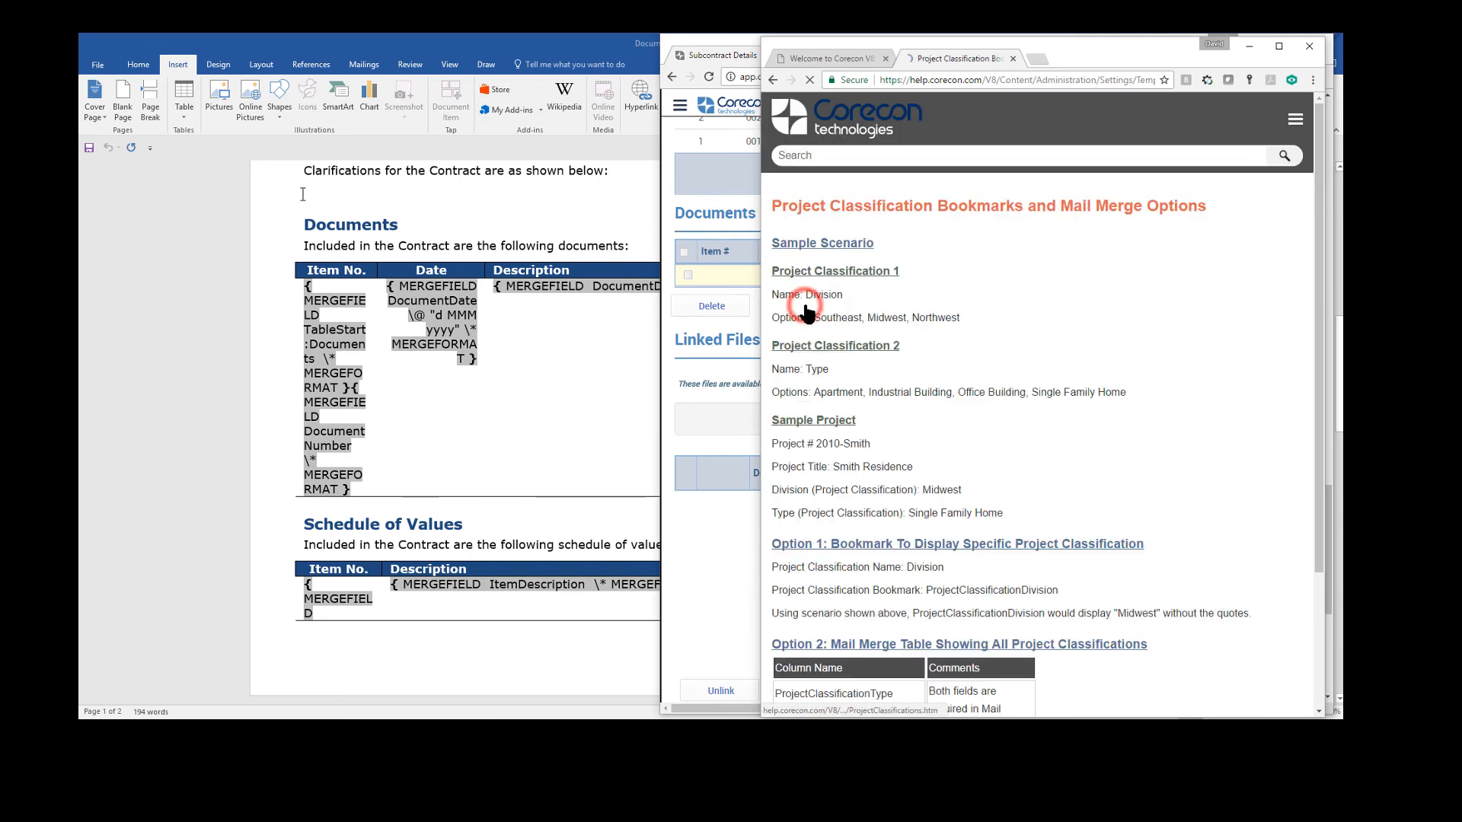
scroll(989, 392, down, 3)
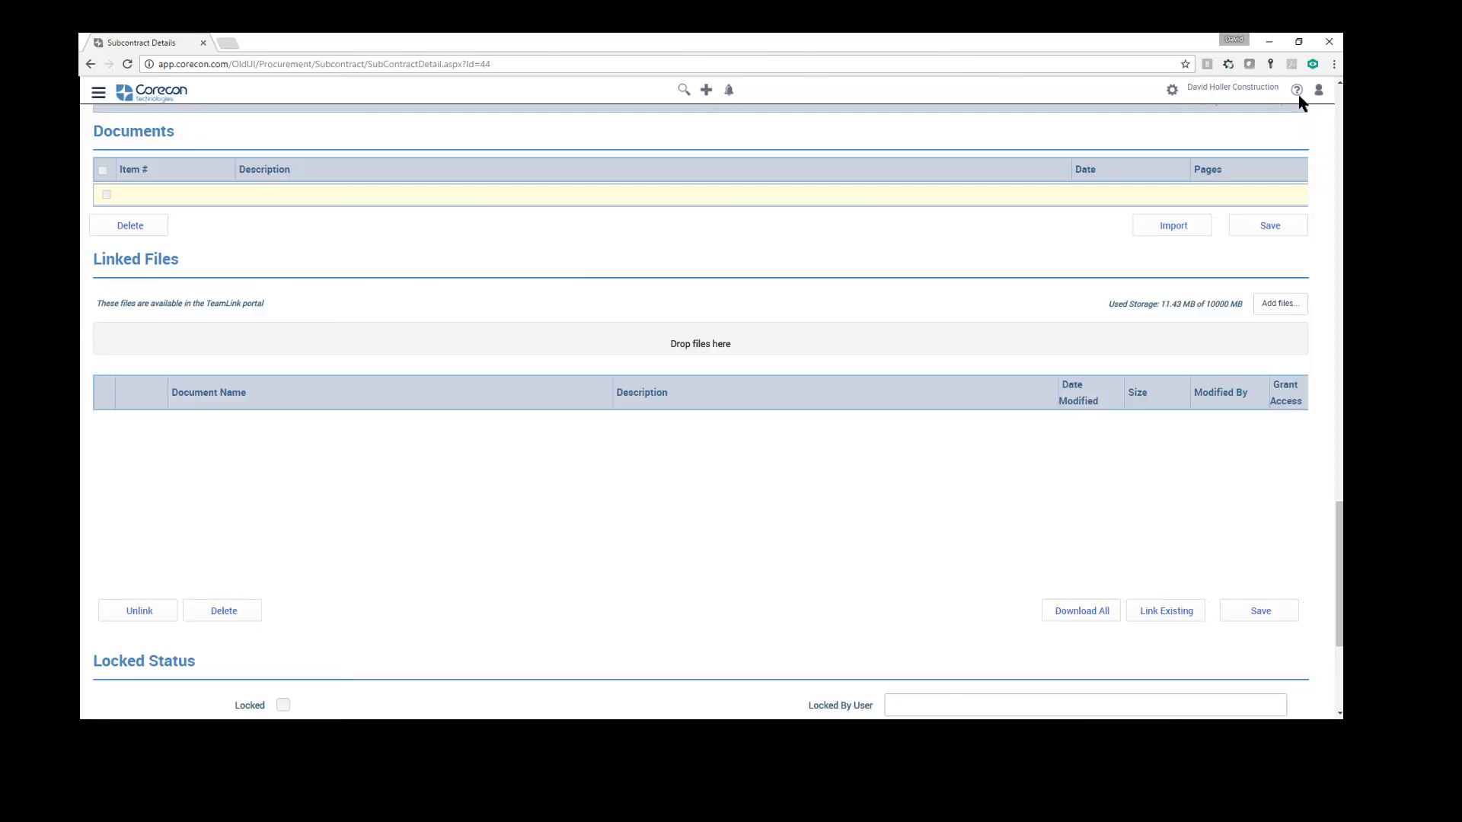
From Subcontract Details, open the online help's Detail Report Templates page under Settings, check Procurement Module Templates and return to that page
click(1297, 90)
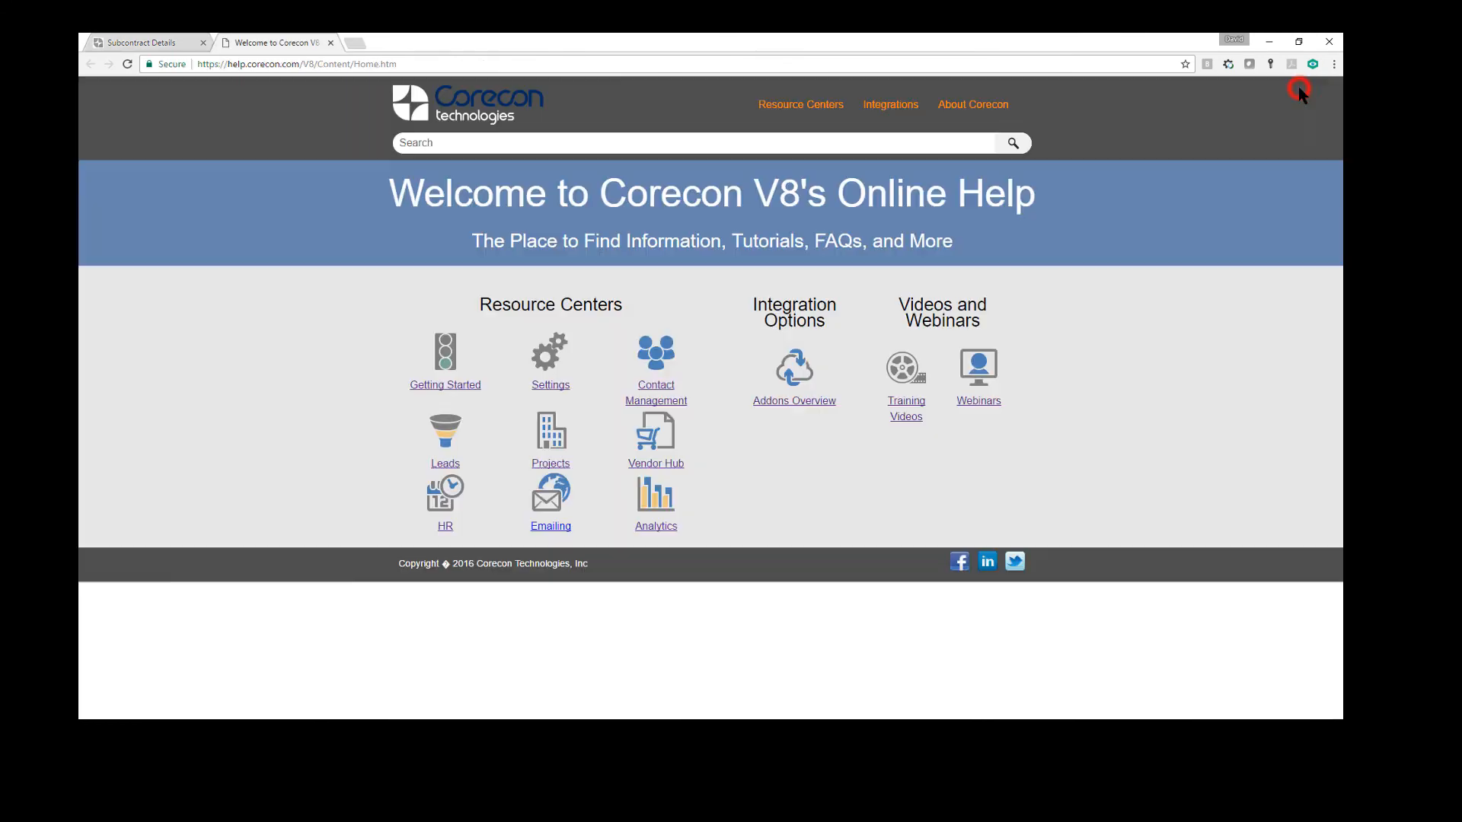
click(547, 387)
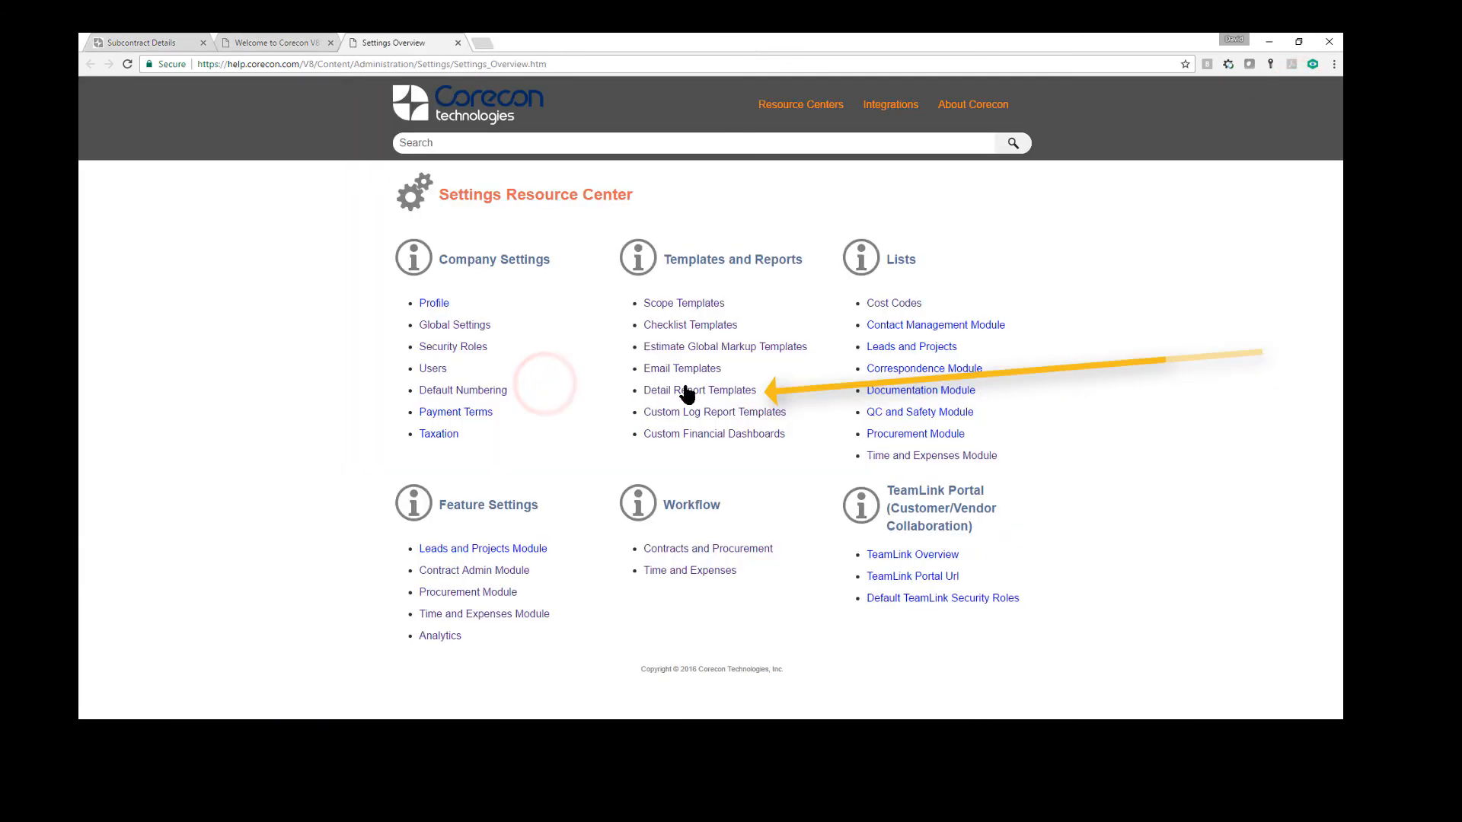
click(693, 393)
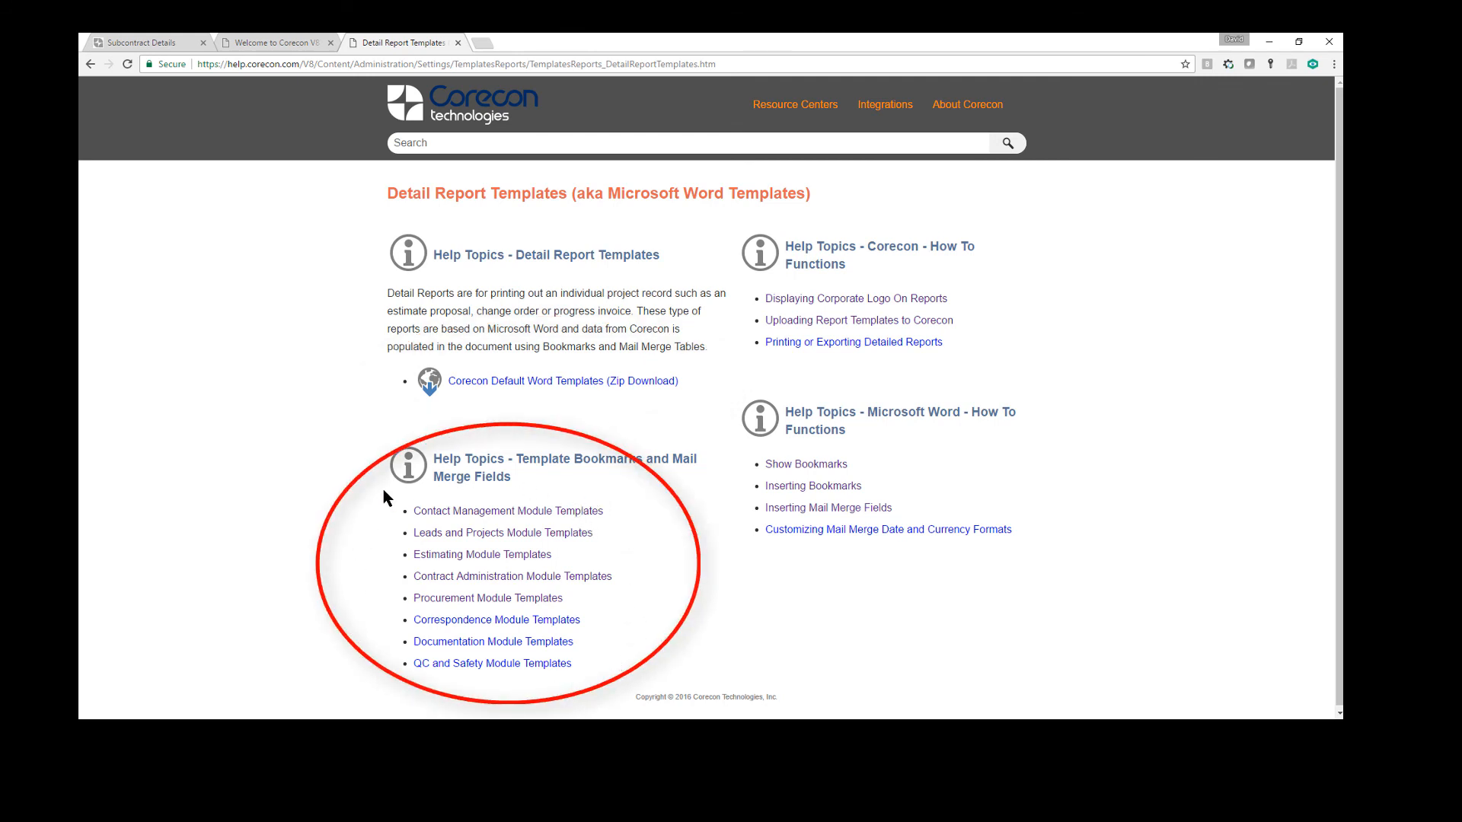
click(466, 601)
key(alt+Left)
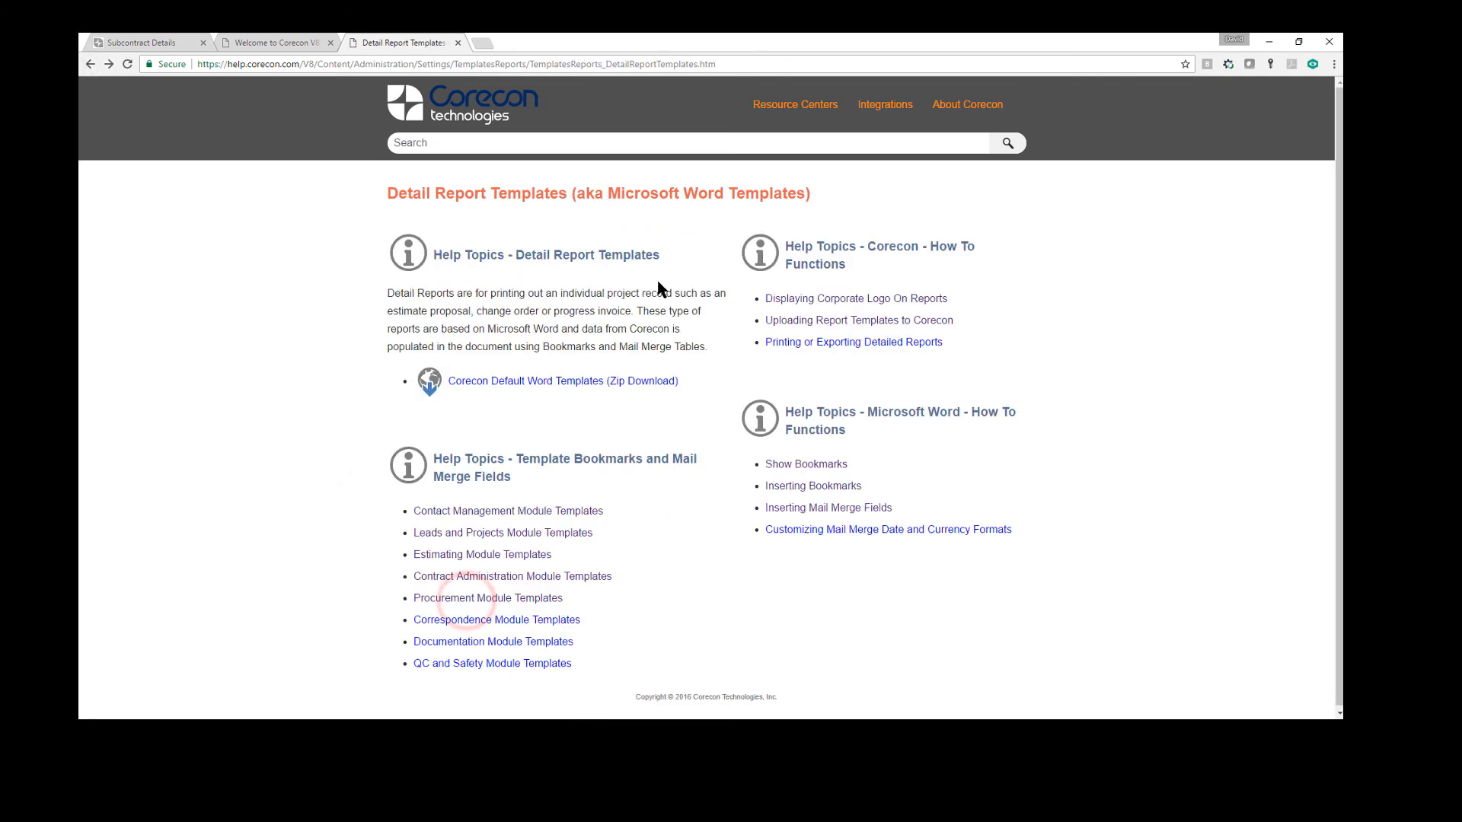